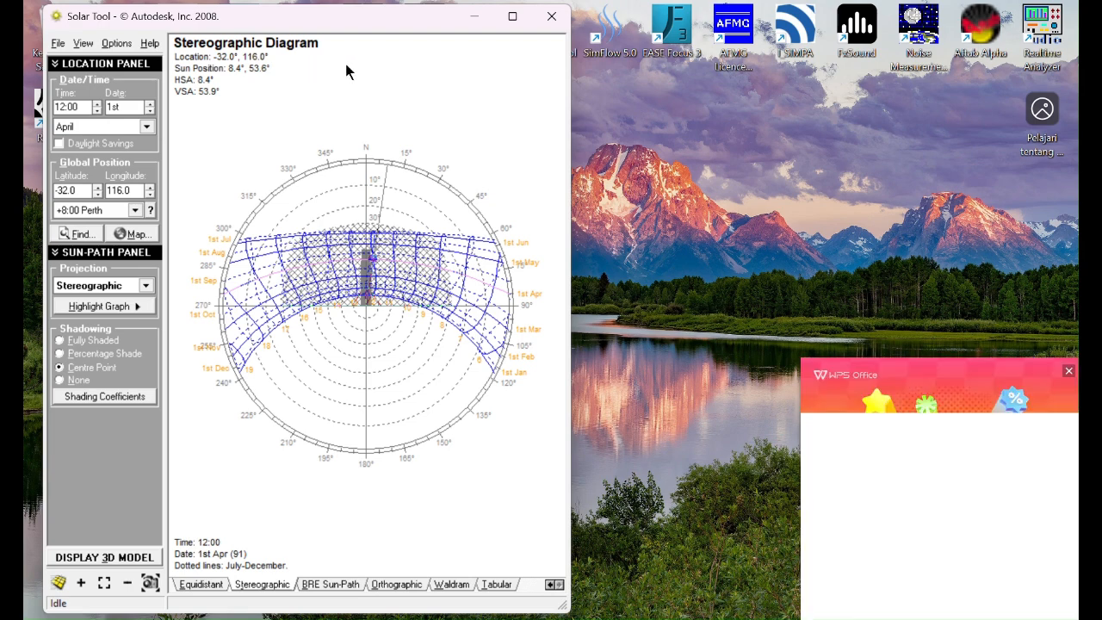
Step: Close the WPS Office advertisement pop-up covering the desktop
click(1069, 372)
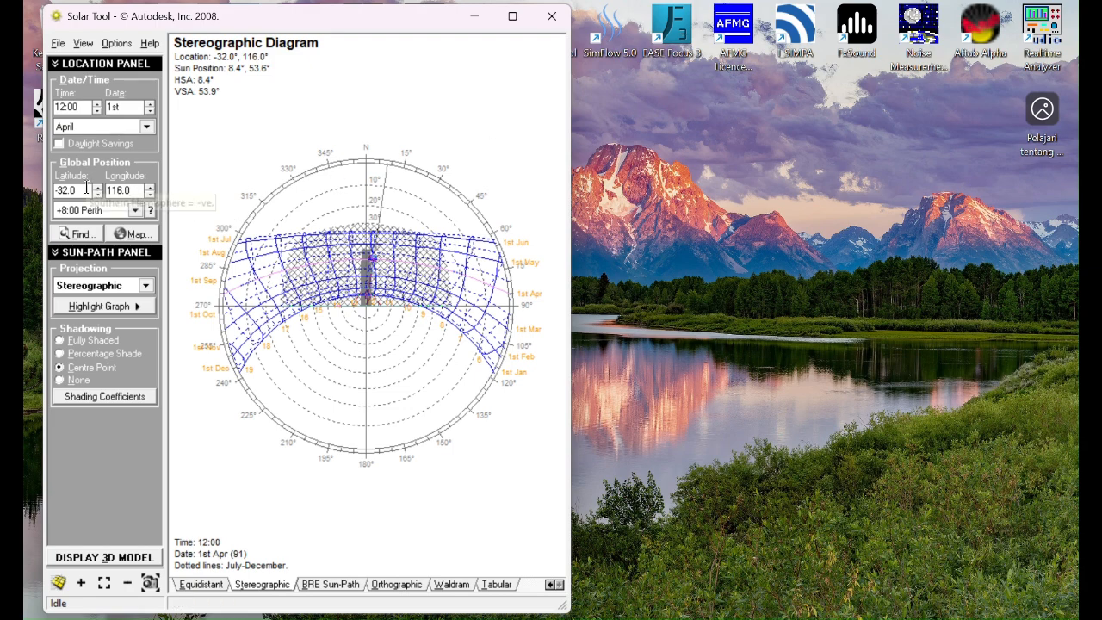
key(ctrl)
key(ctrl)
key(ctrl)
key(ctrl)
key(ctrl)
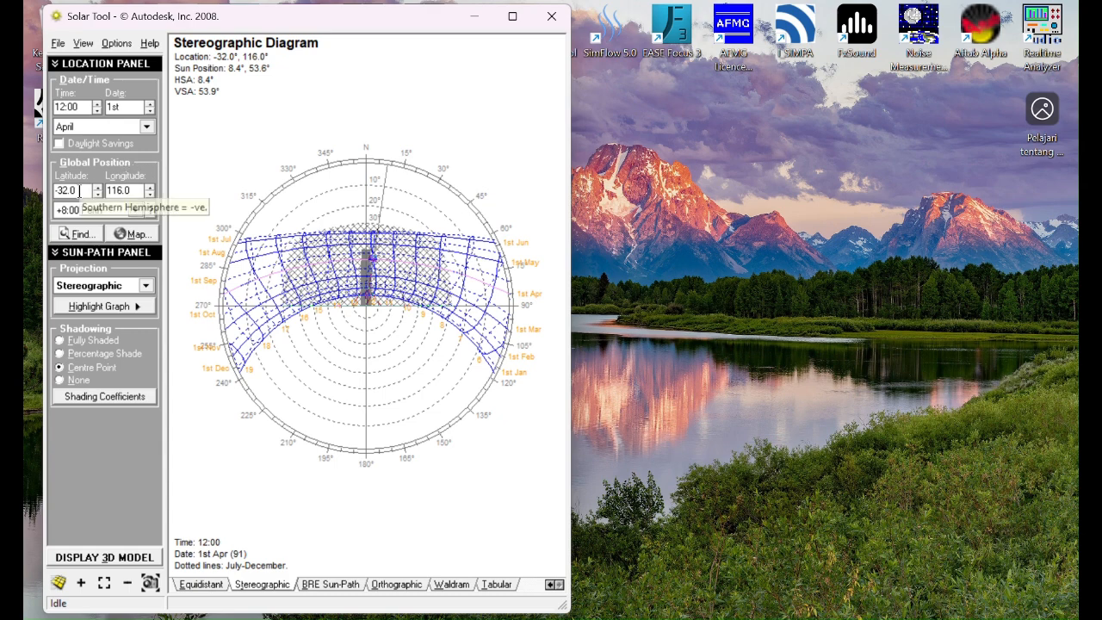
Step: Set the site's global position to latitude -8 and longitude 110
drag(77, 191, 55, 190)
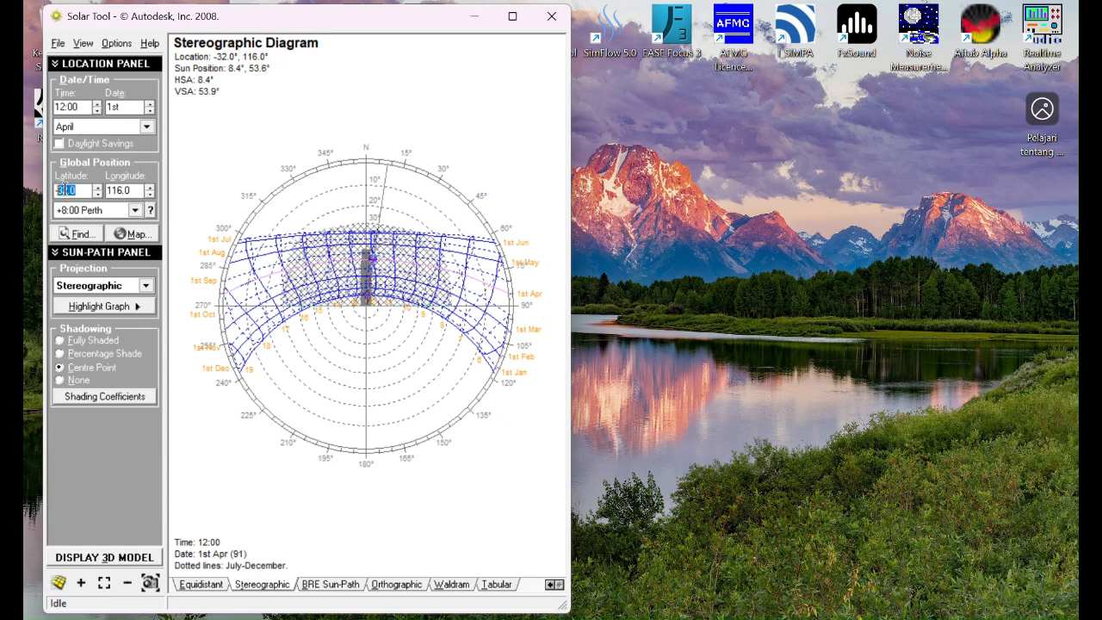
text(-8)
drag(131, 191, 106, 194)
text(110)
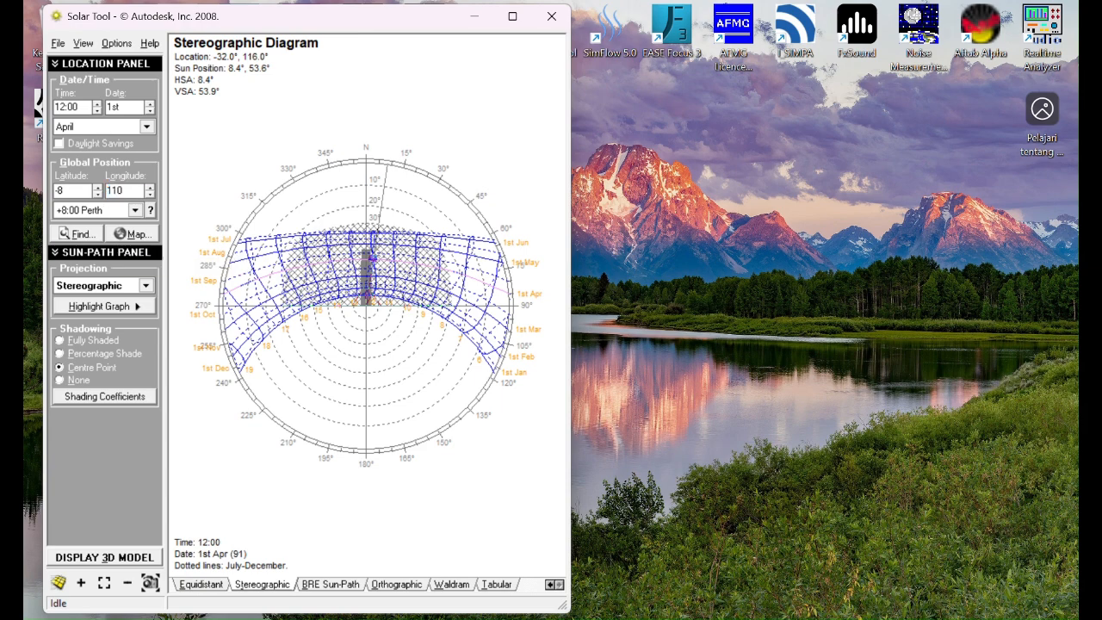
click(75, 195)
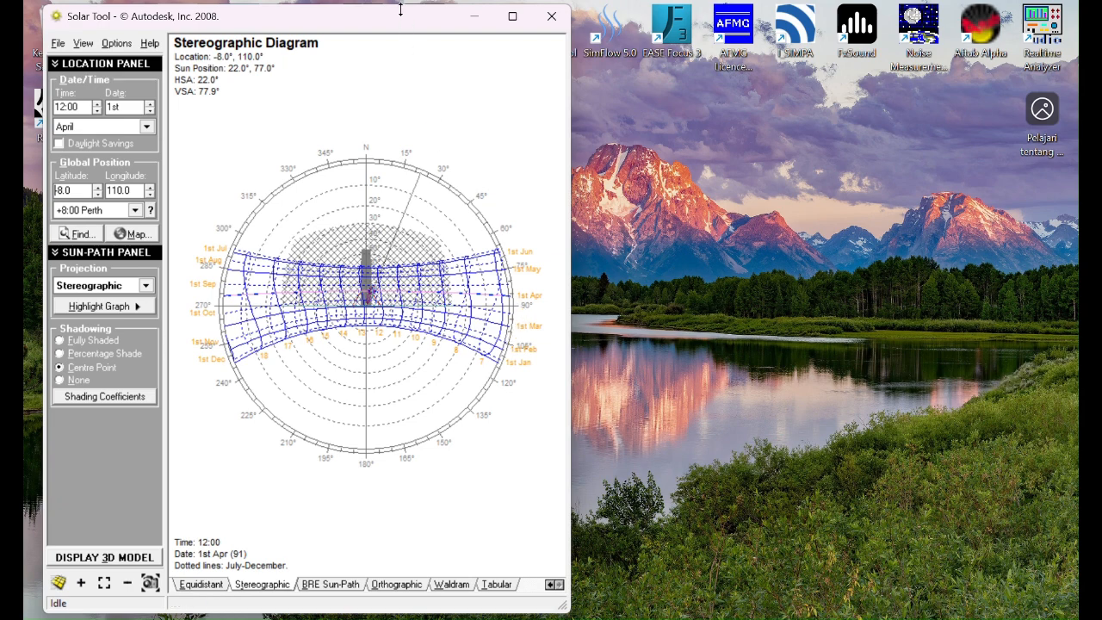
Step: Maximise the Solar Tool window and move the sun along the stereographic diagram to 08:00 on 5 February
drag(401, 7, 410, 49)
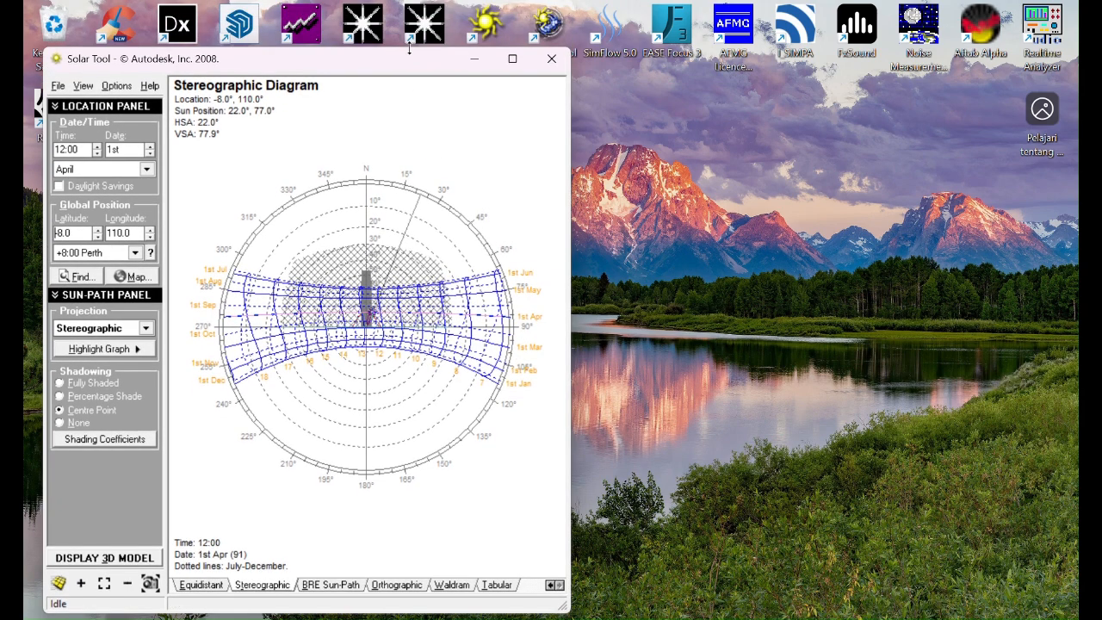
click(512, 61)
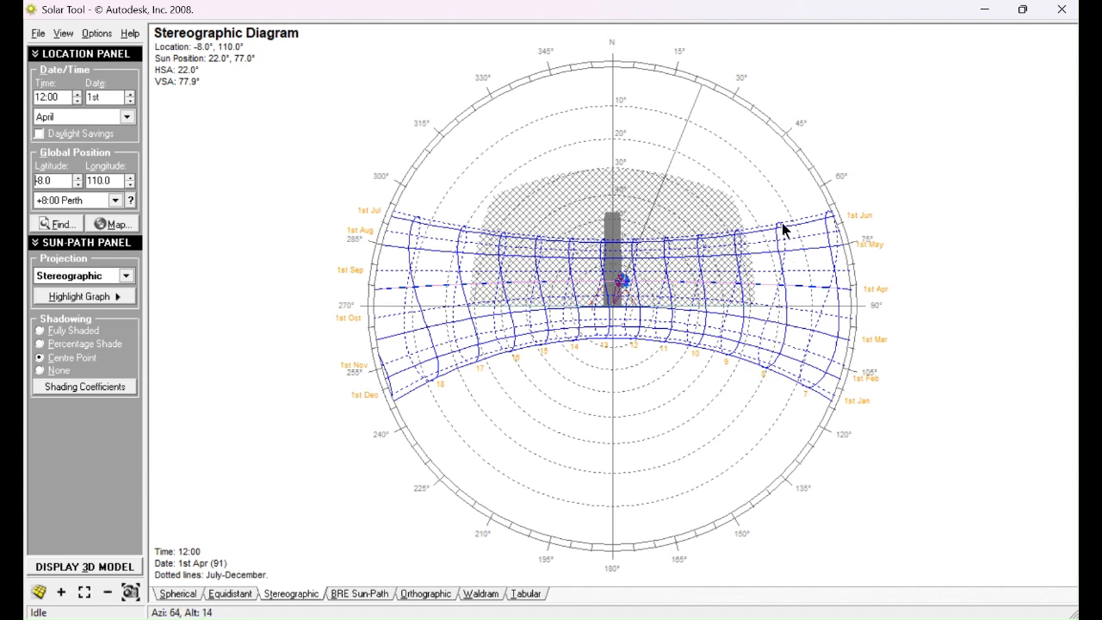
click(761, 376)
click(767, 372)
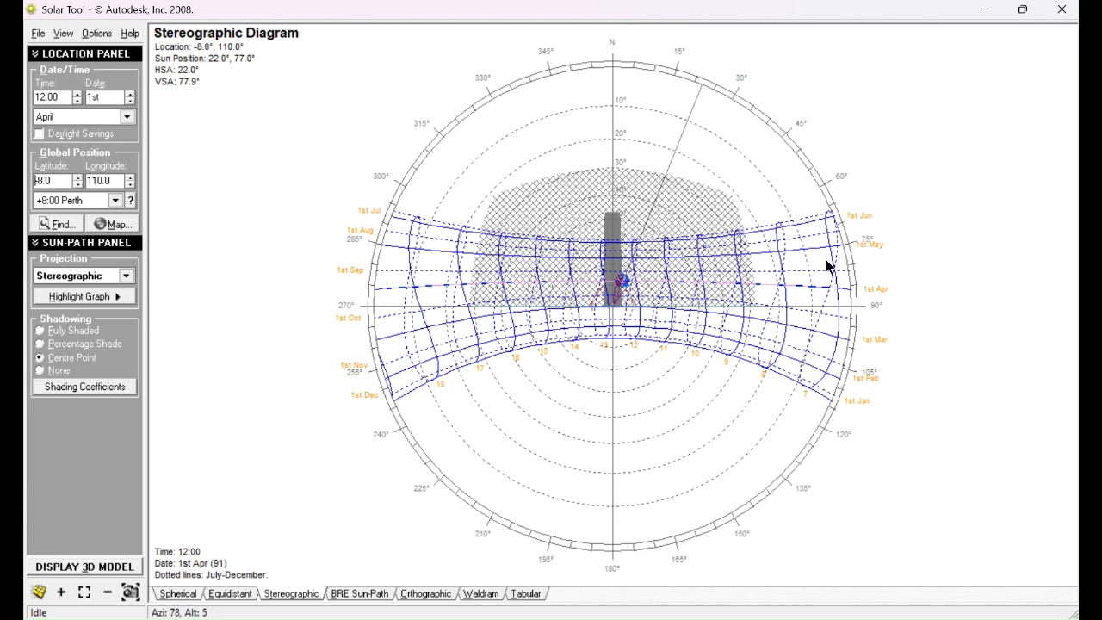
click(68, 96)
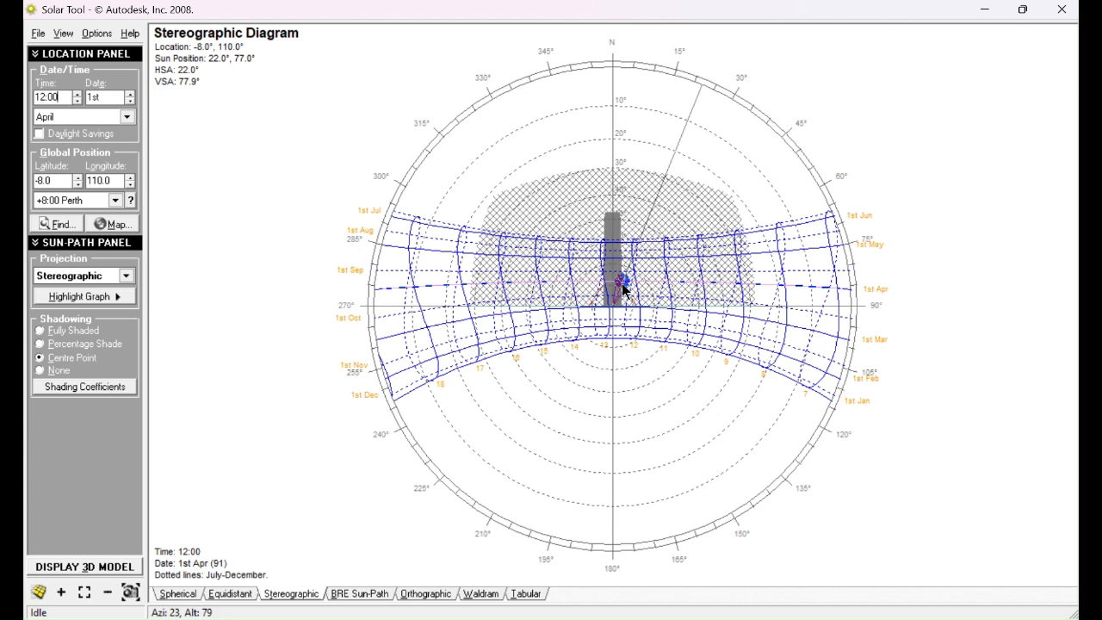
mouse_move(624, 289)
mouse_down()
mouse_move(739, 265)
mouse_move(752, 288)
mouse_move(784, 290)
mouse_up()
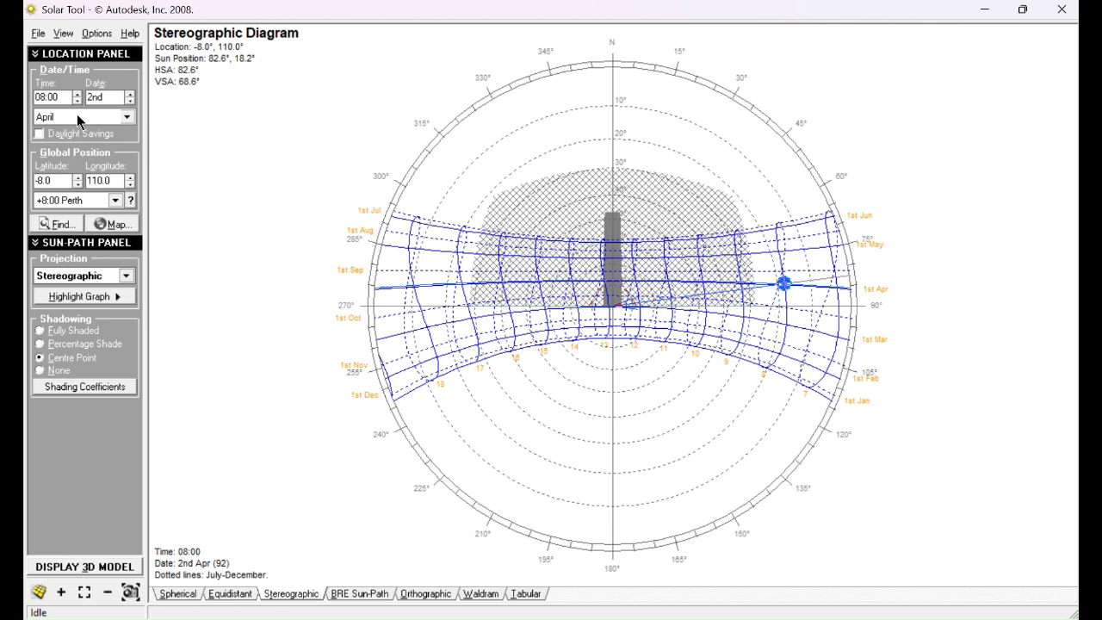
drag(784, 283, 775, 347)
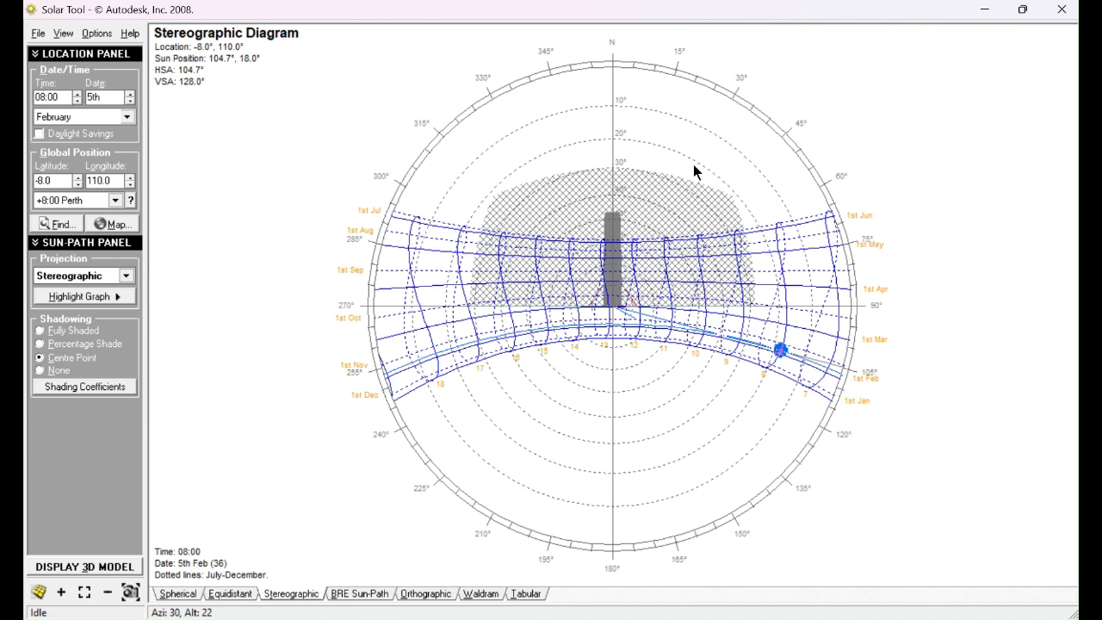
Step: Restore the main window to its smaller size and display the 3D shading model in a taller window
click(1022, 13)
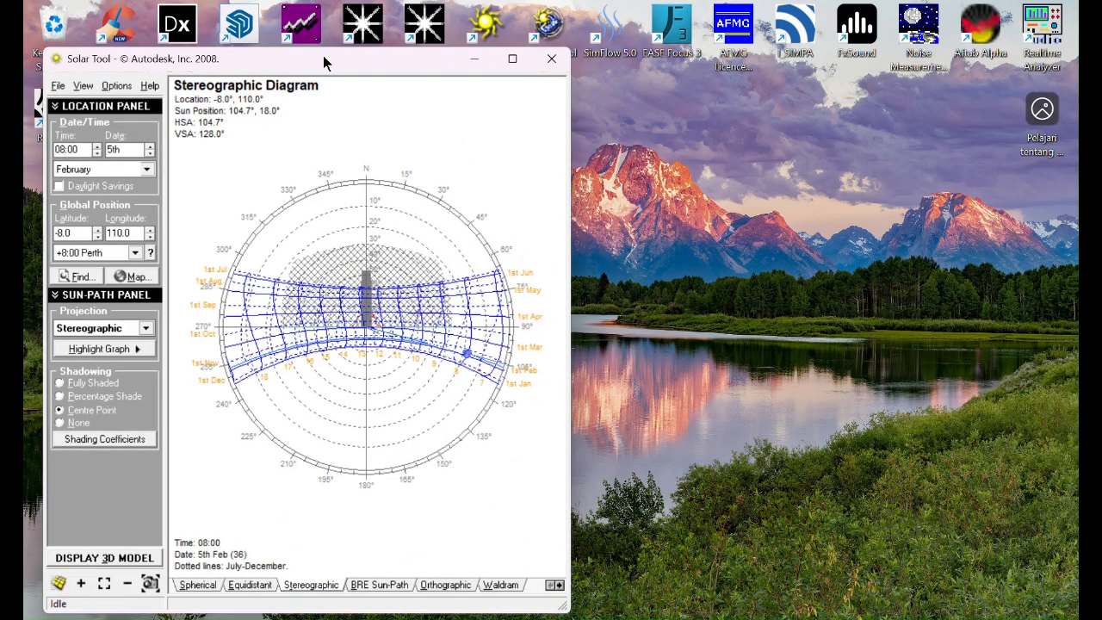
drag(323, 50, 323, 12)
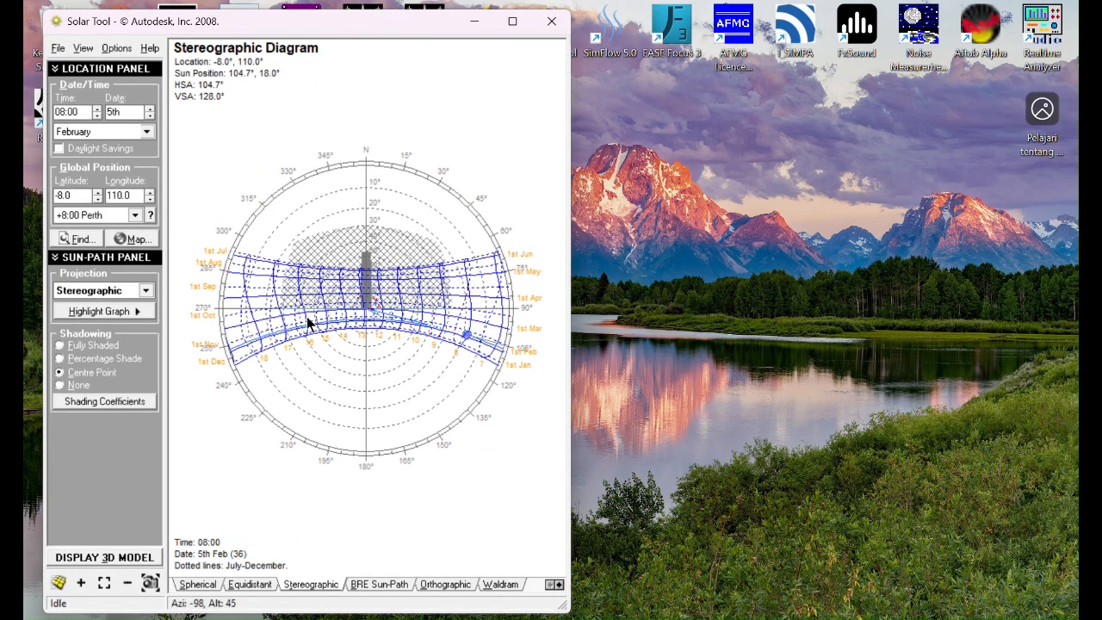
click(97, 561)
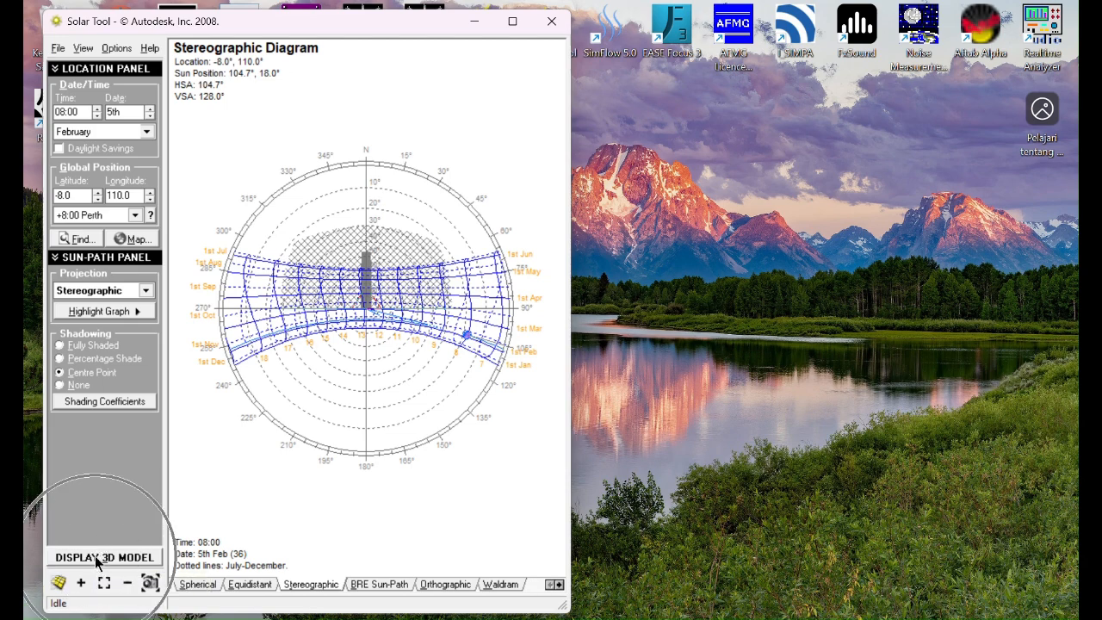
key(ctrl)
key(ctrl)
click(96, 560)
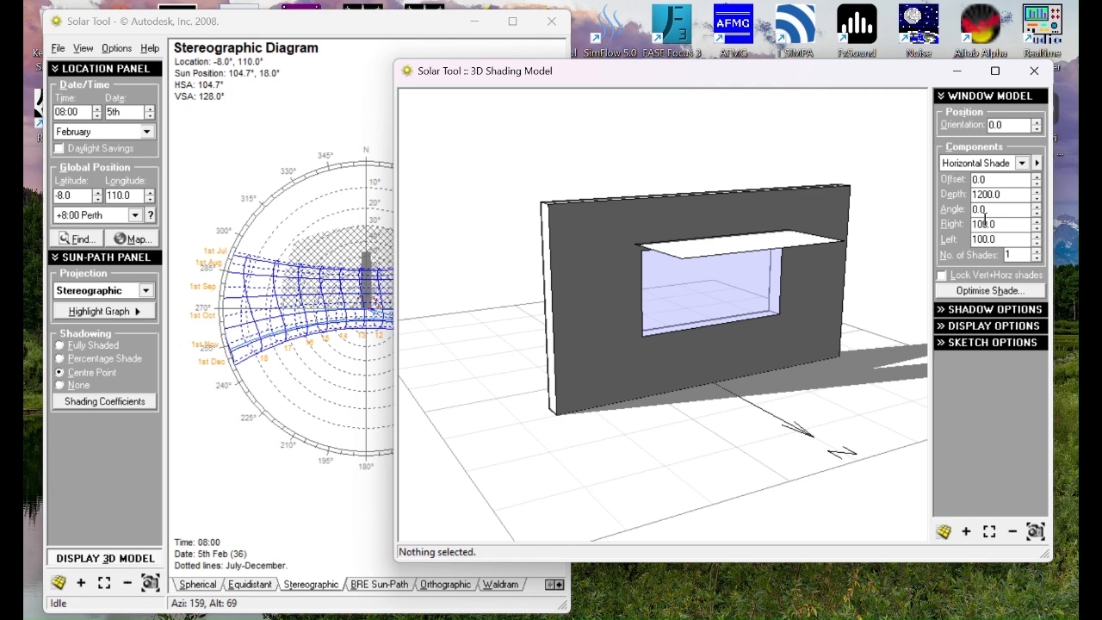
mouse_move(842, 71)
mouse_down()
mouse_move(866, 69)
mouse_move(822, 49)
mouse_up()
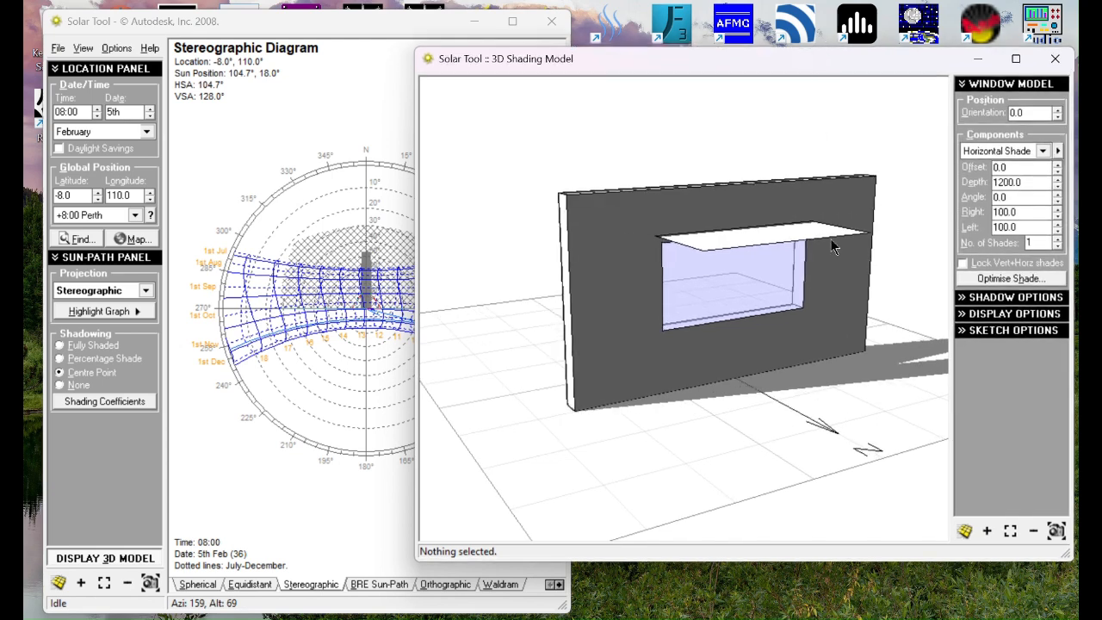
drag(835, 560, 838, 615)
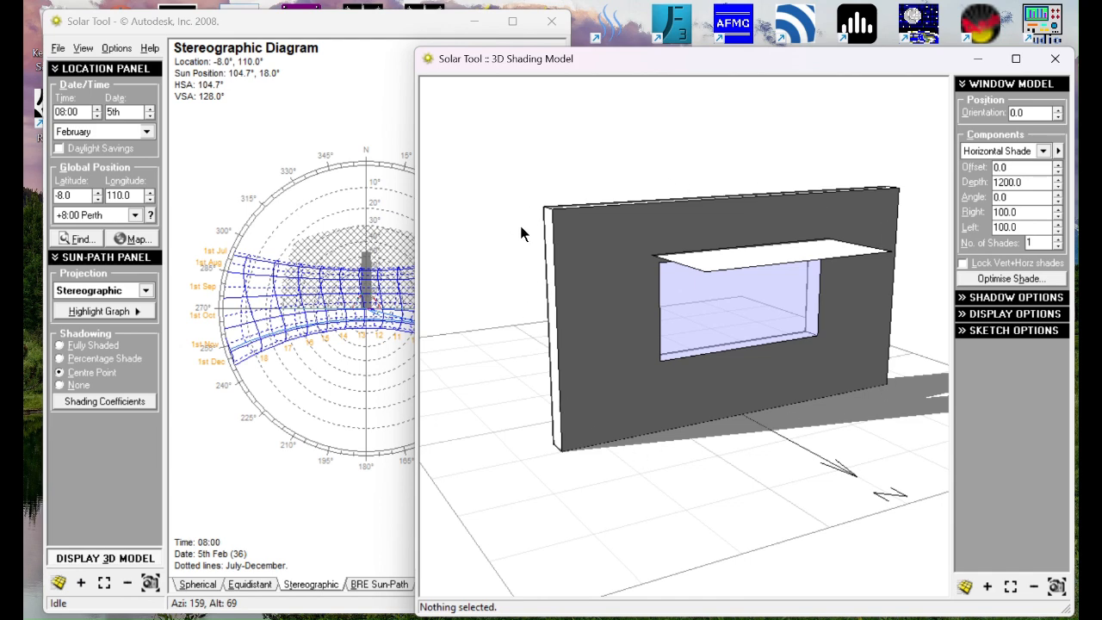
Step: Orbit the 3D shading model to examine the wall, the window with its horizontal shade, and the north arrow
drag(586, 412, 530, 440)
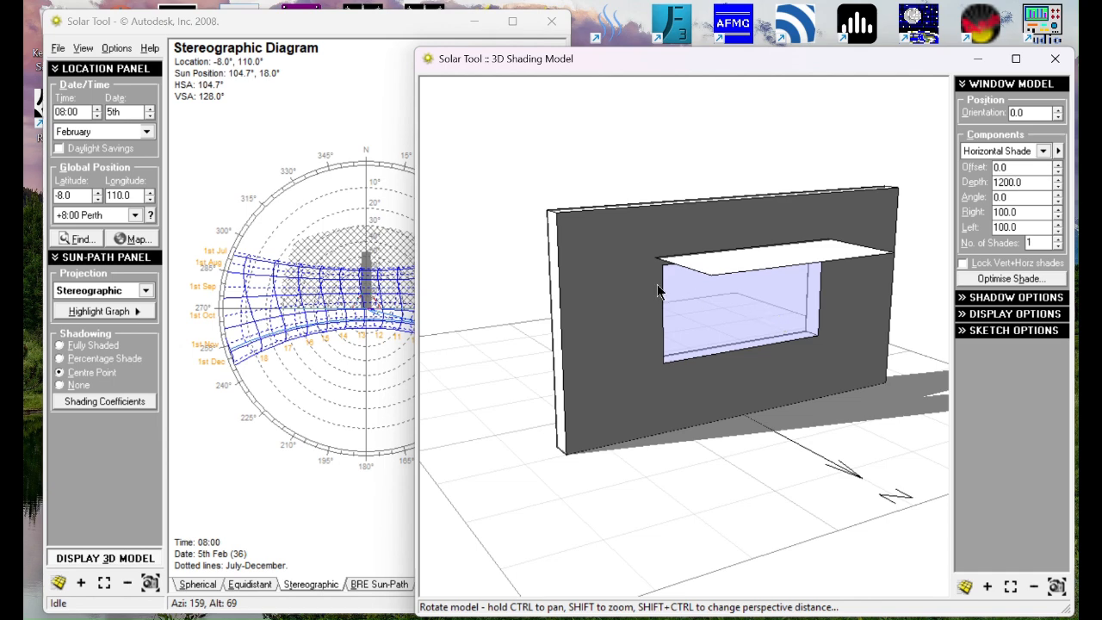
mouse_move(627, 399)
mouse_down()
mouse_move(677, 425)
mouse_move(785, 384)
mouse_move(761, 364)
mouse_move(716, 362)
mouse_move(749, 340)
mouse_up()
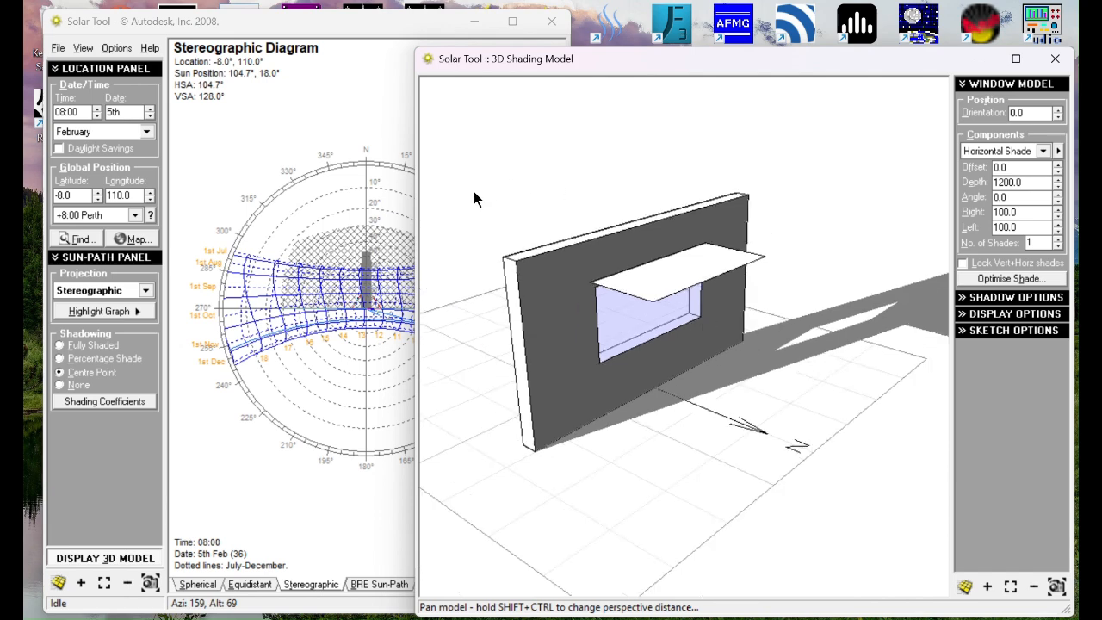
drag(505, 233, 542, 295)
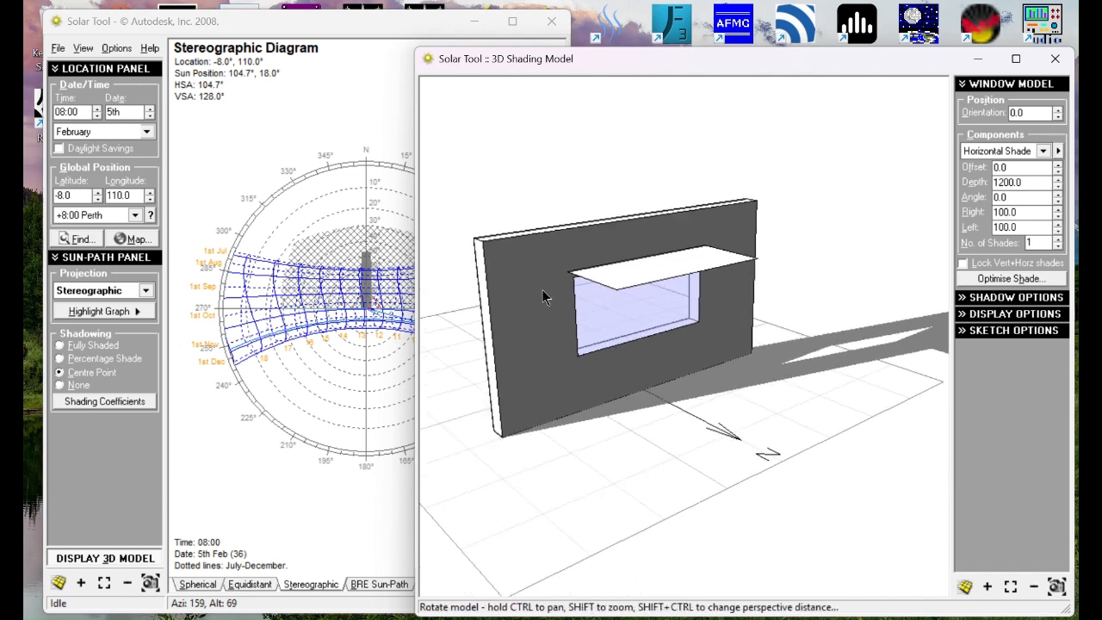
click(765, 459)
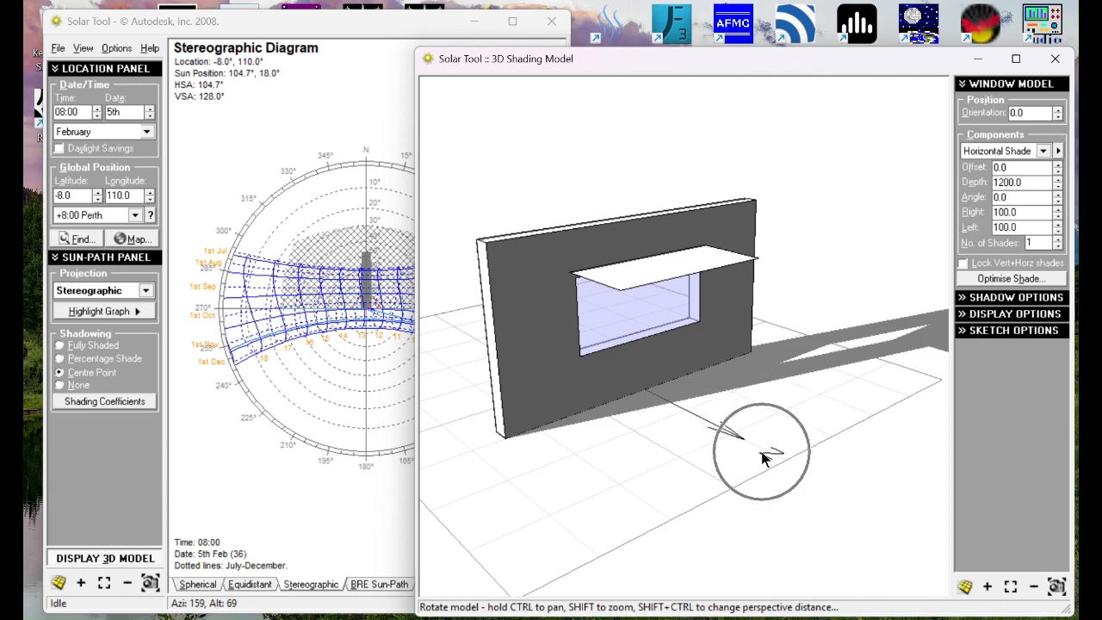
click(660, 310)
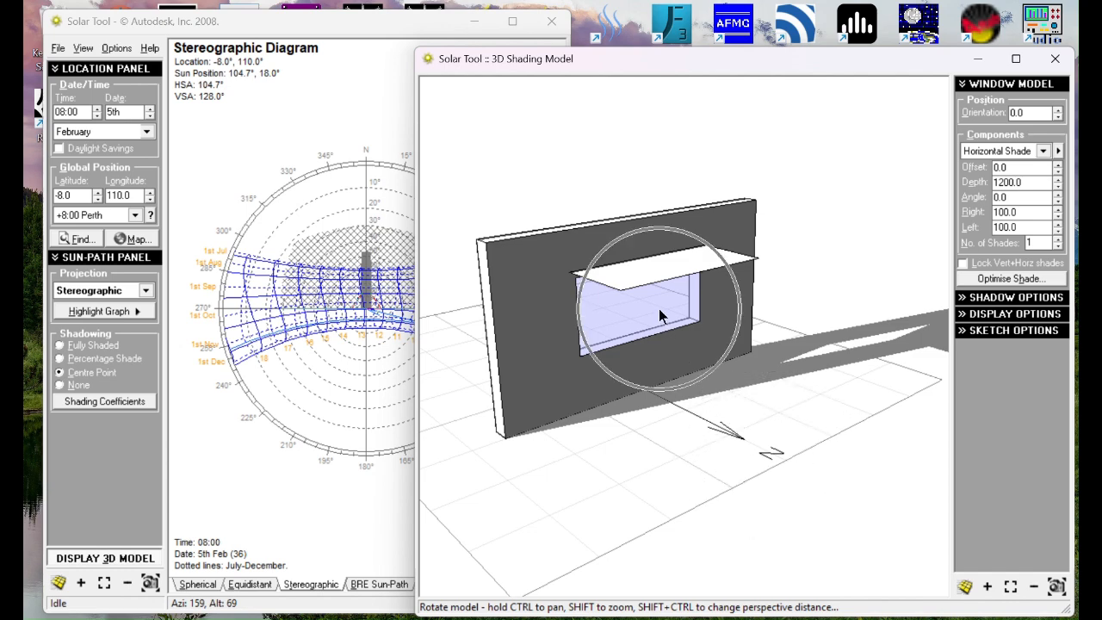
click(756, 445)
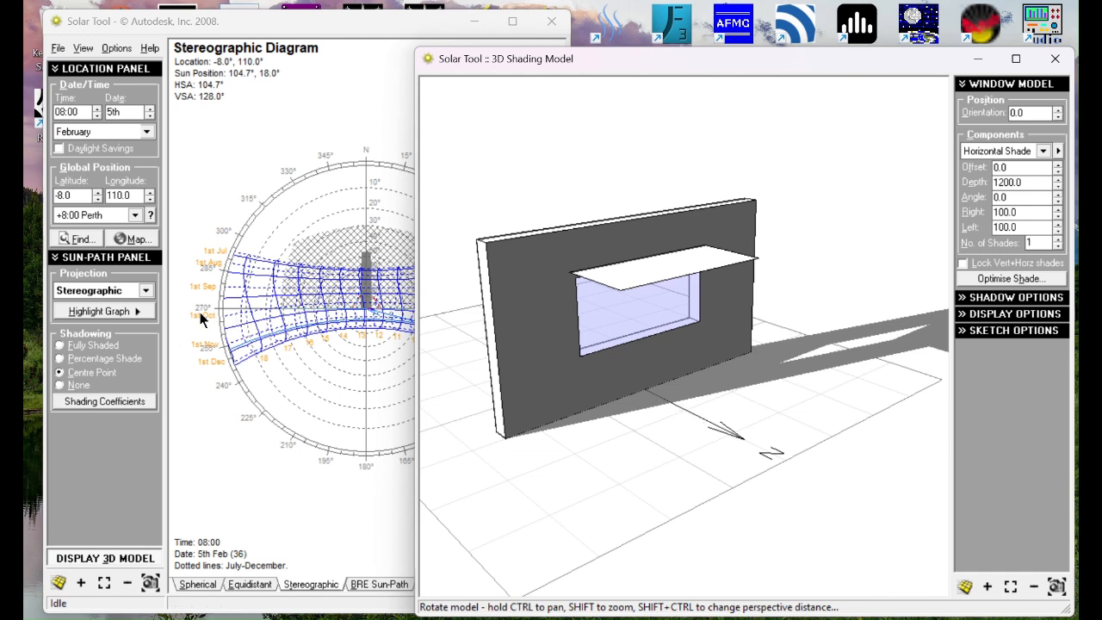
Step: Set the sun-path date to 21 June
click(87, 115)
key(ctrl)
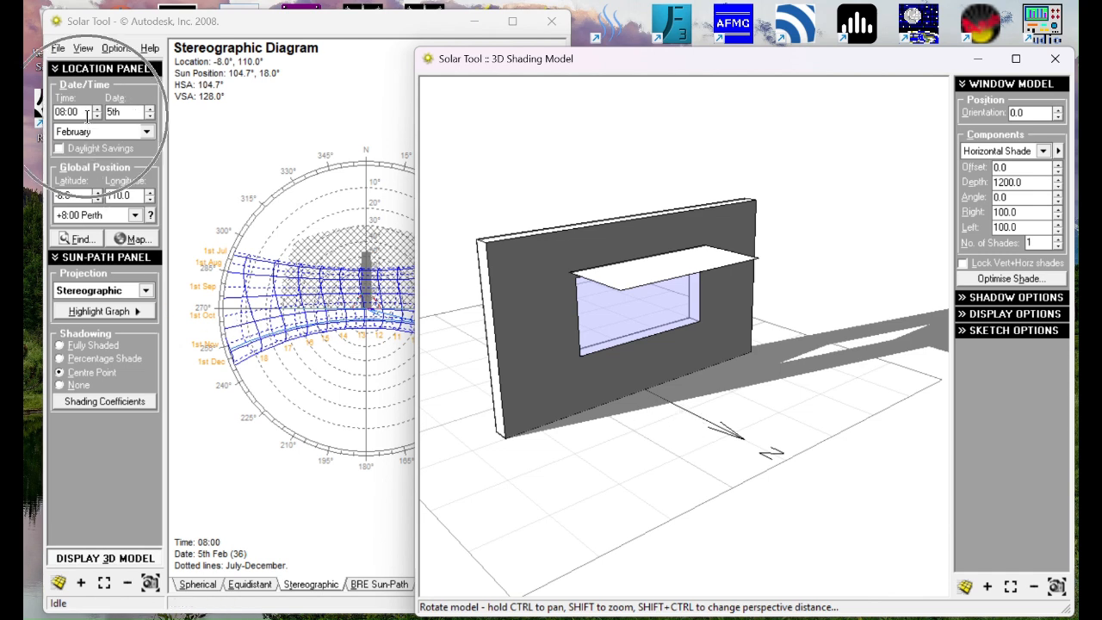
key(ctrl)
key(ctrl)
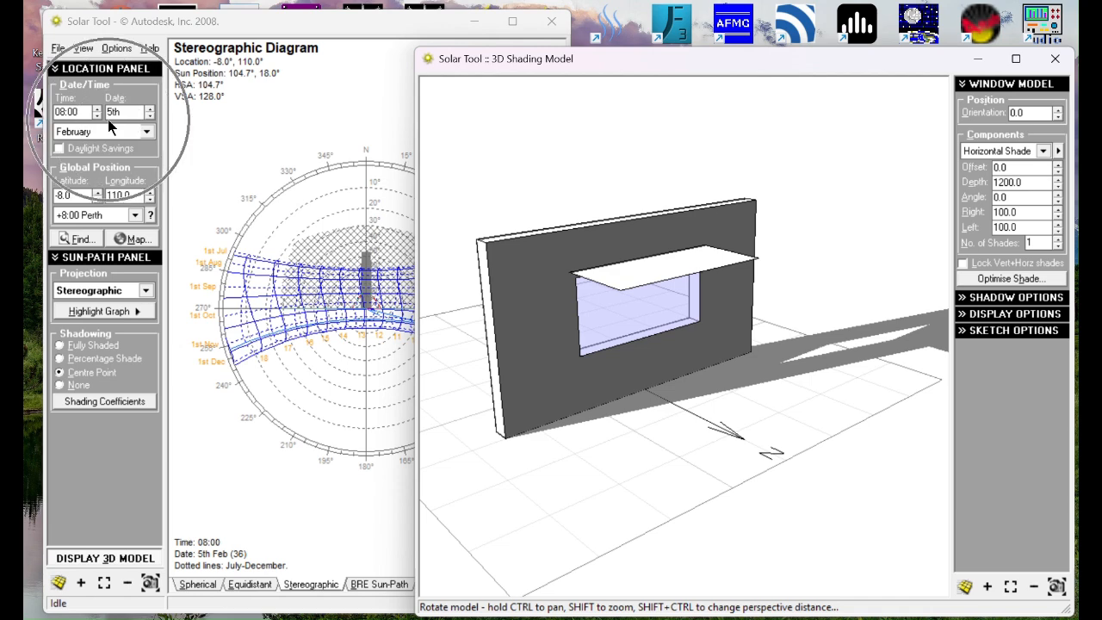
click(107, 117)
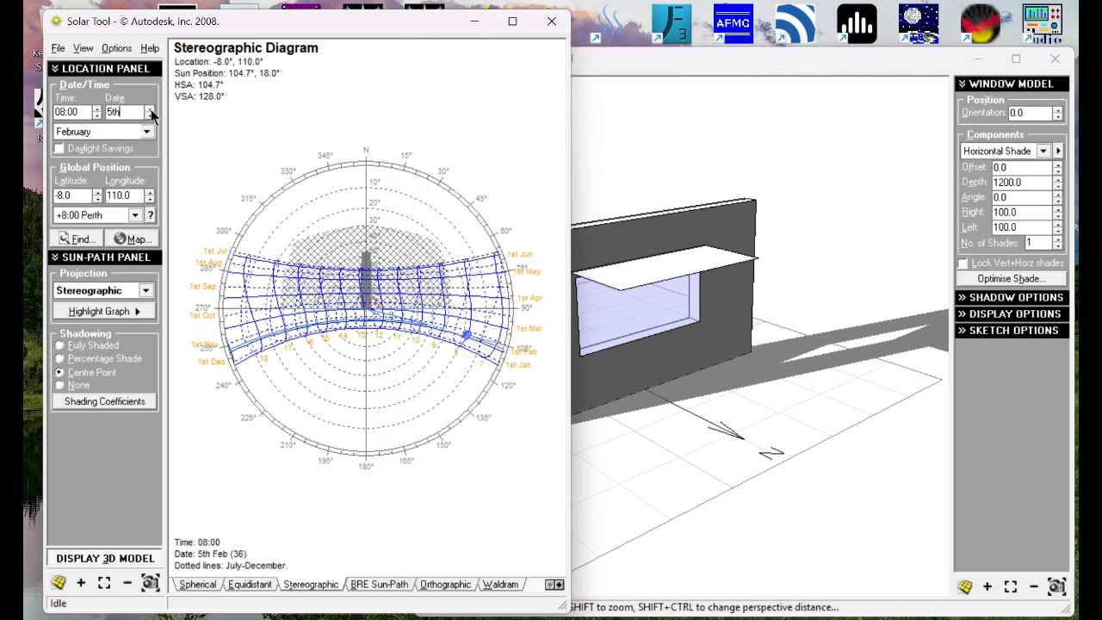
click(150, 110)
text(21)
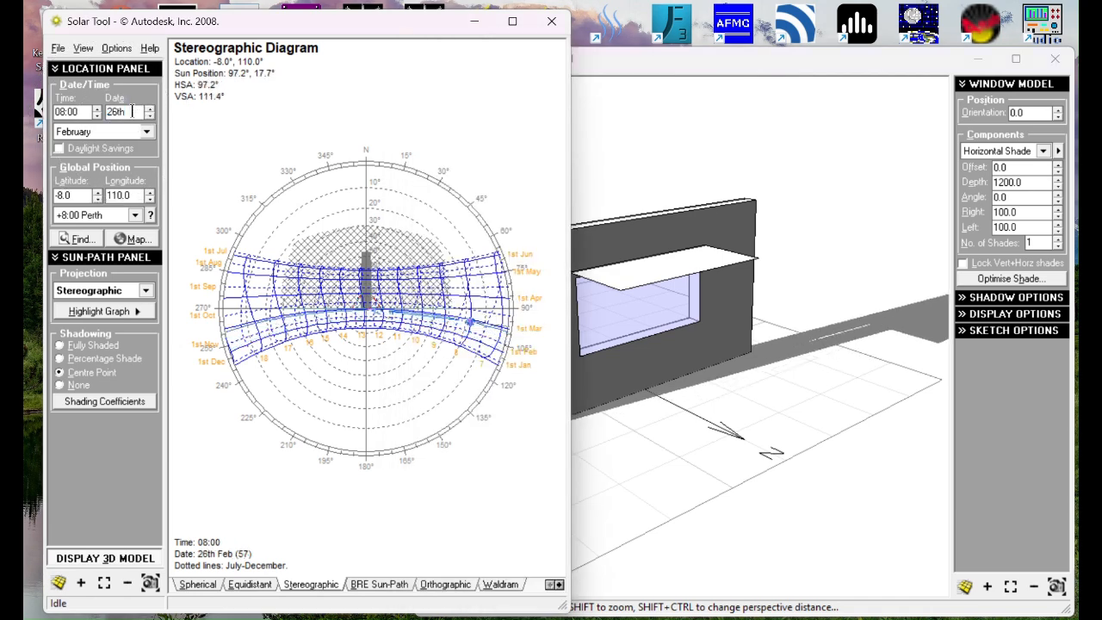
key(Return)
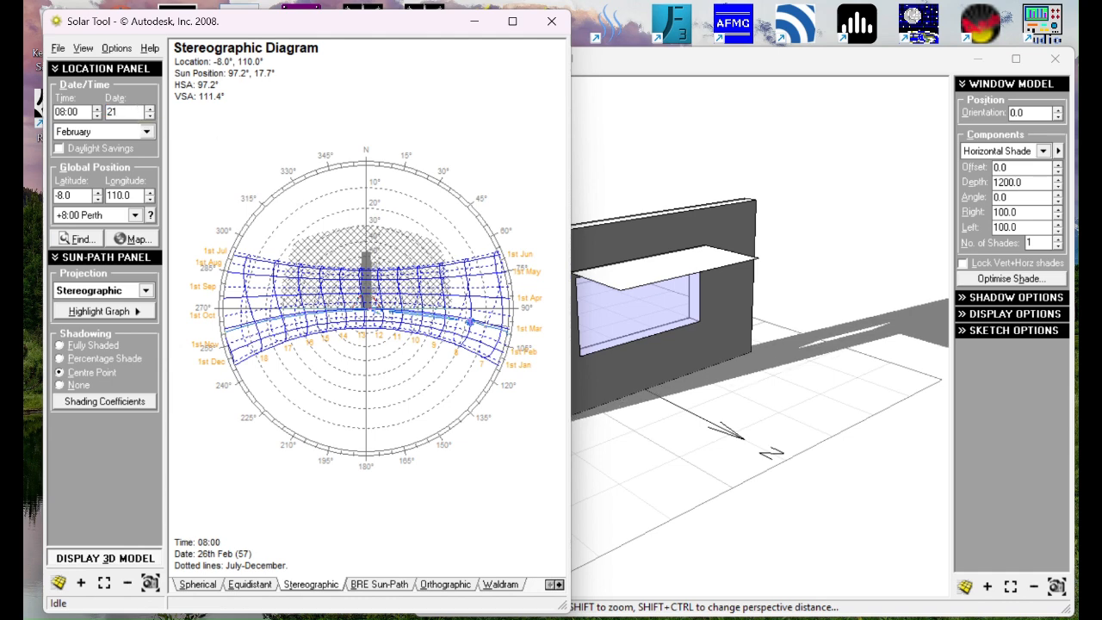
click(119, 127)
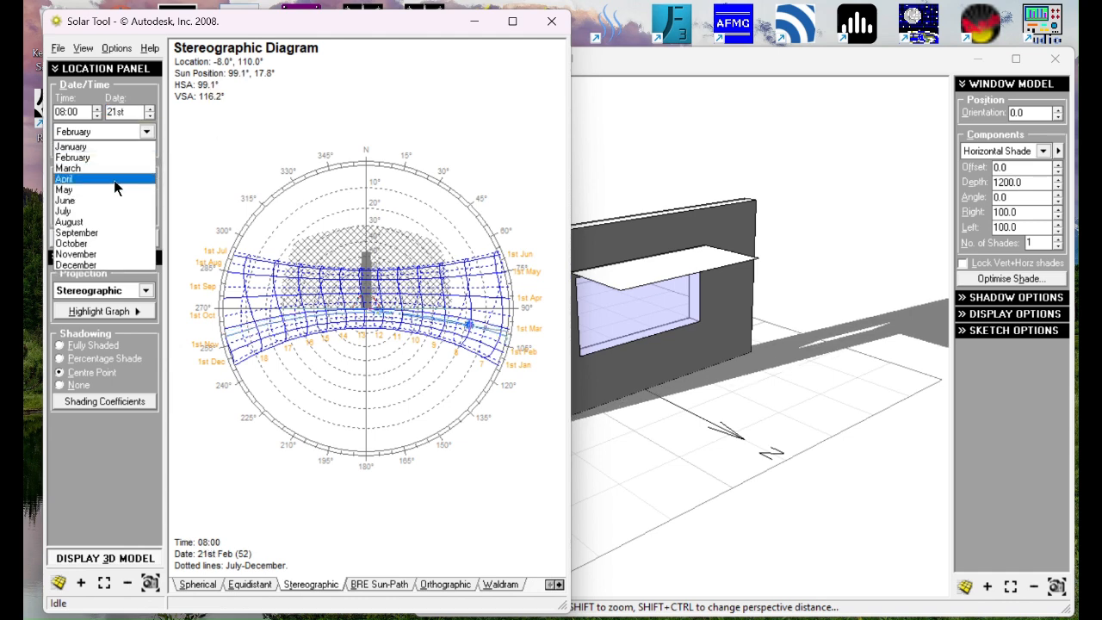
click(109, 191)
Step: Set the time of day to 10:00
drag(55, 112, 77, 113)
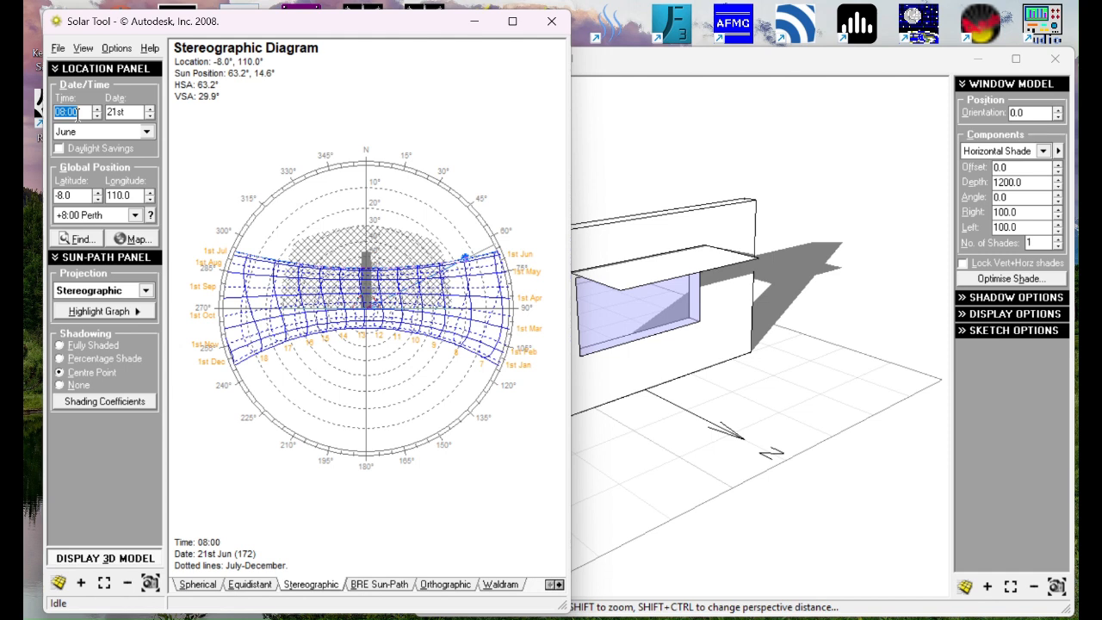
text(10:00)
key(Return)
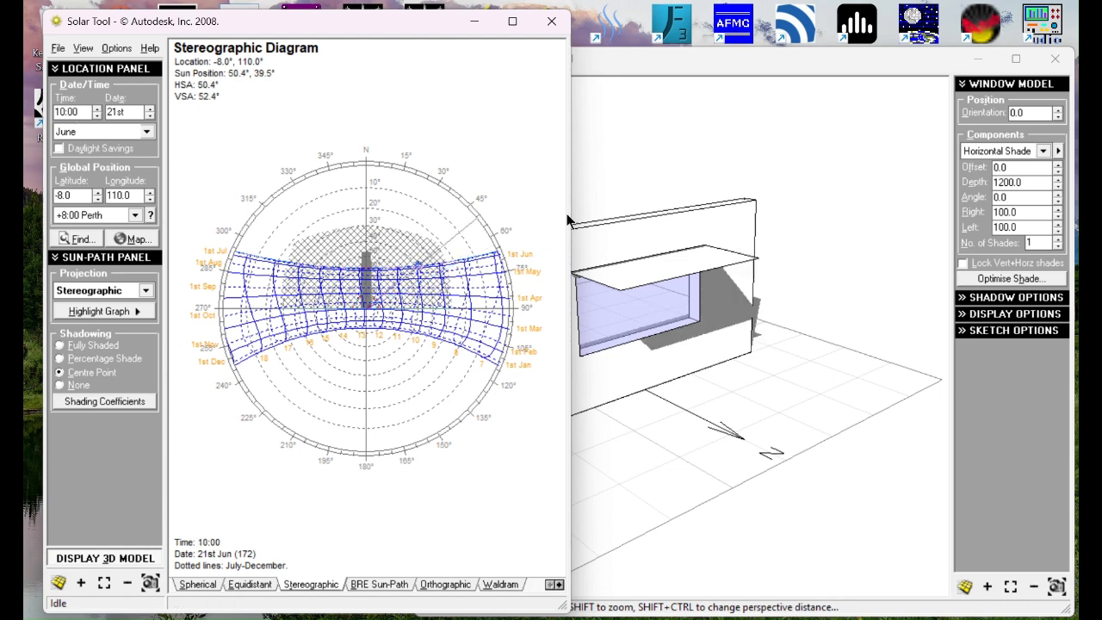
Step: Rotate the window model in the 3D shading view to an orientation of 25 degrees
click(765, 137)
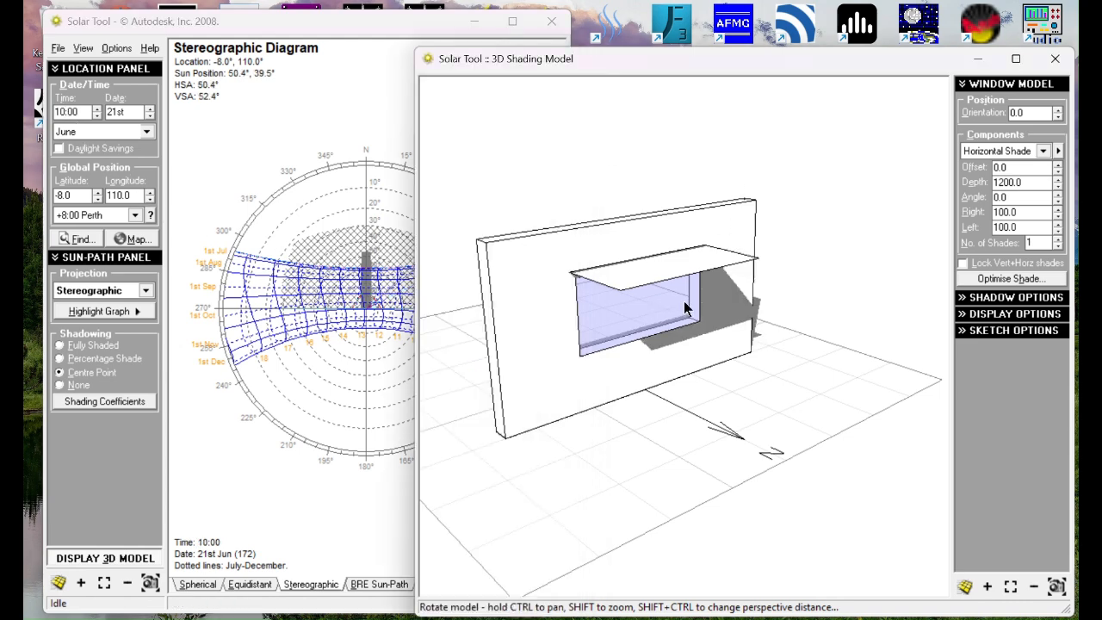
click(1036, 113)
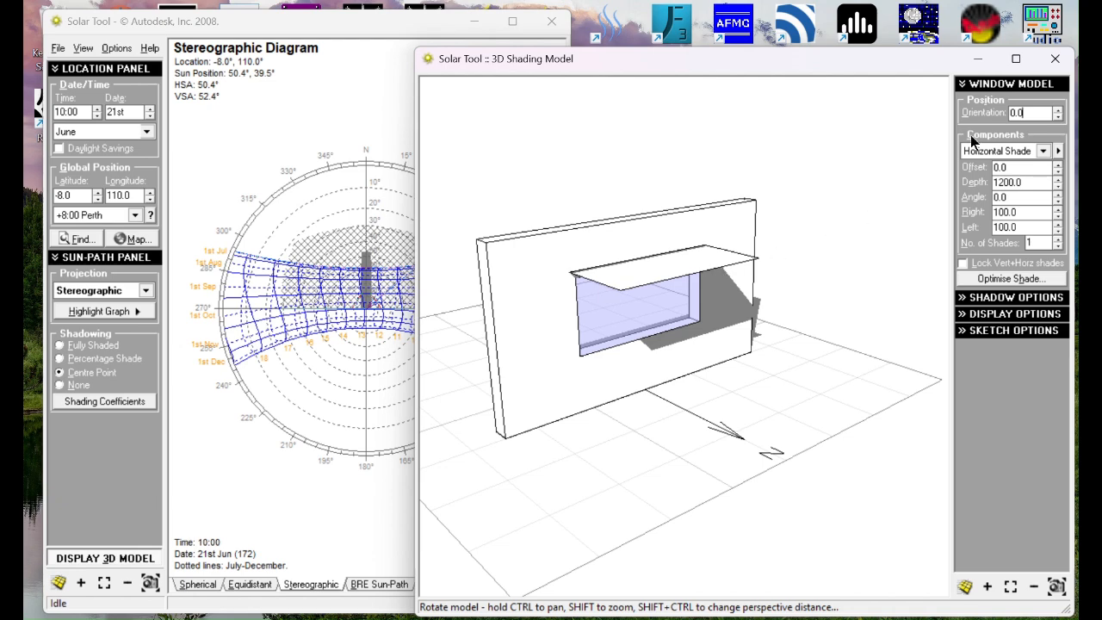
click(1058, 110)
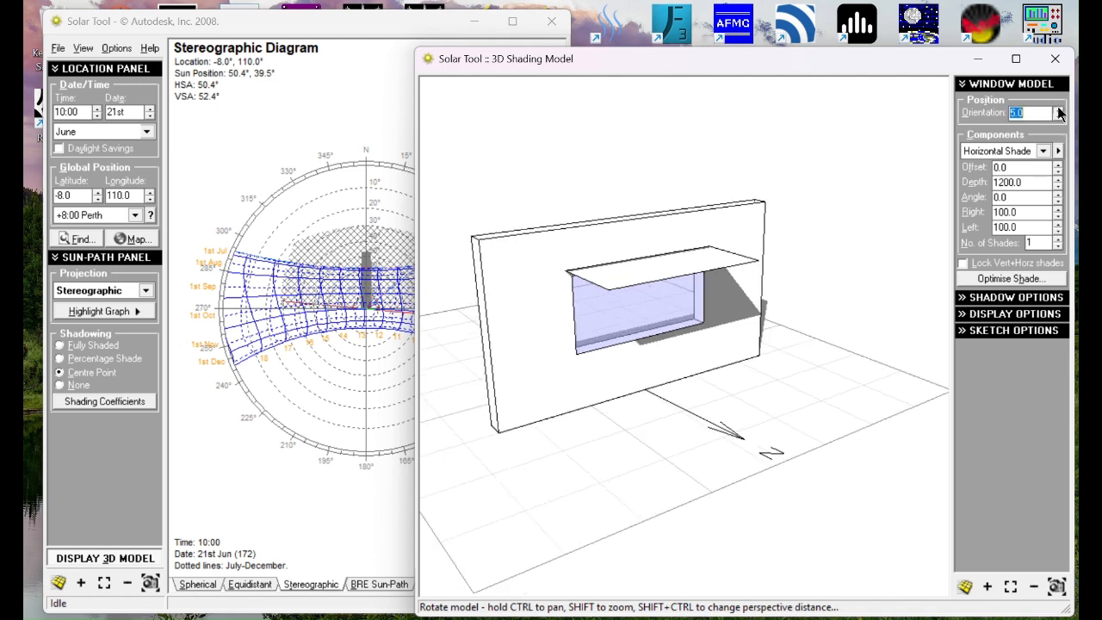
click(1060, 109)
click(1060, 109)
click(1060, 109)
click(1060, 109)
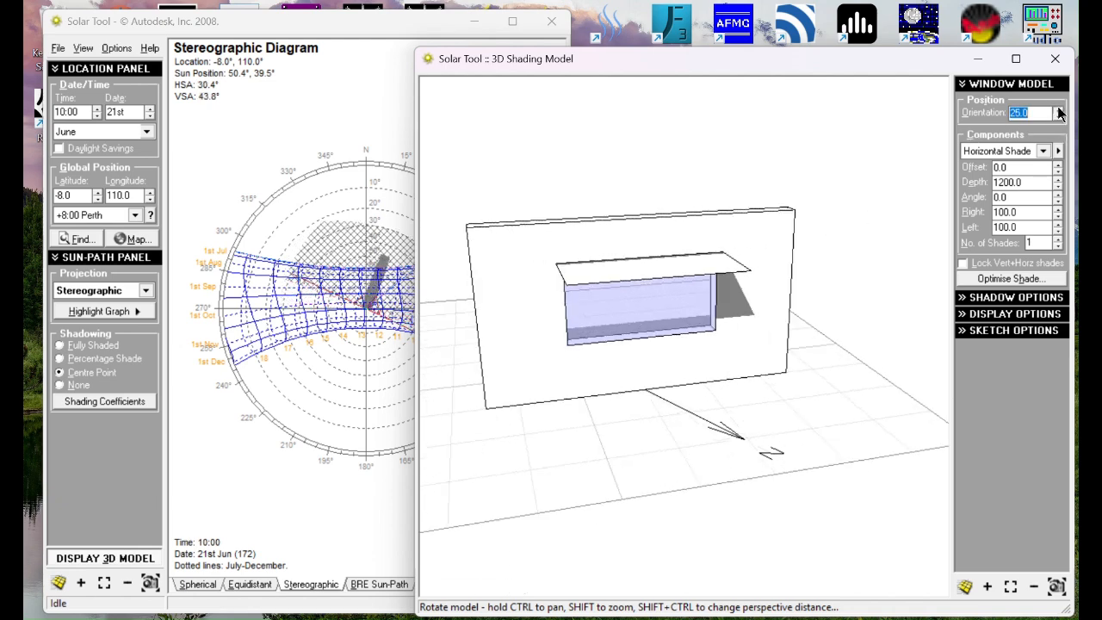
Step: Rotate the window model to an orientation of 45 degrees and orbit around it to examine the shadow on the window
click(1060, 110)
click(1060, 109)
click(1060, 110)
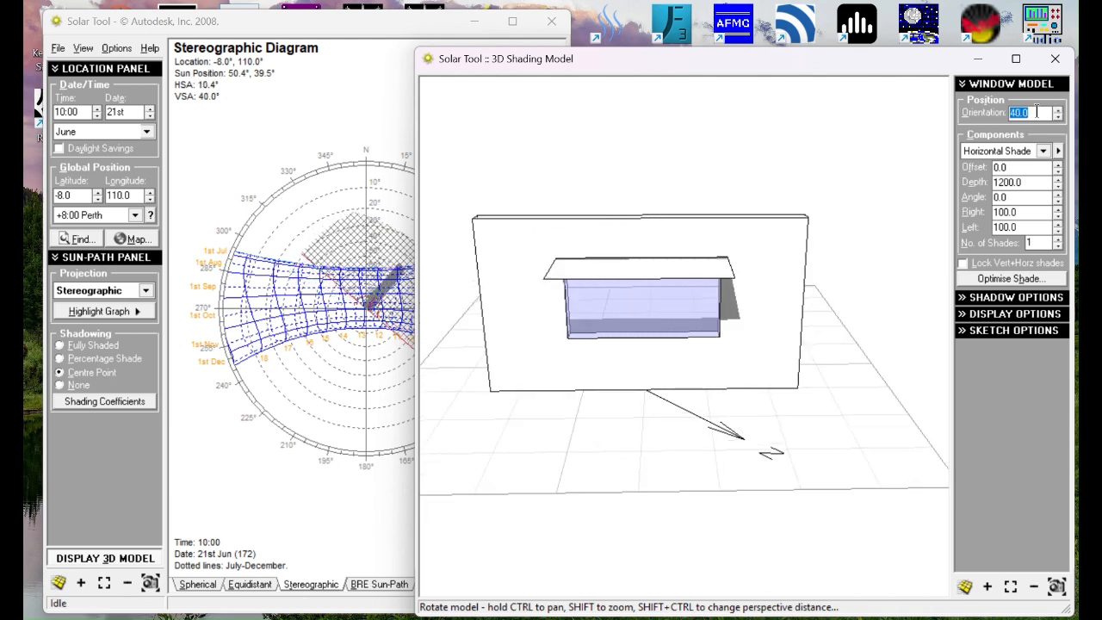
click(1058, 109)
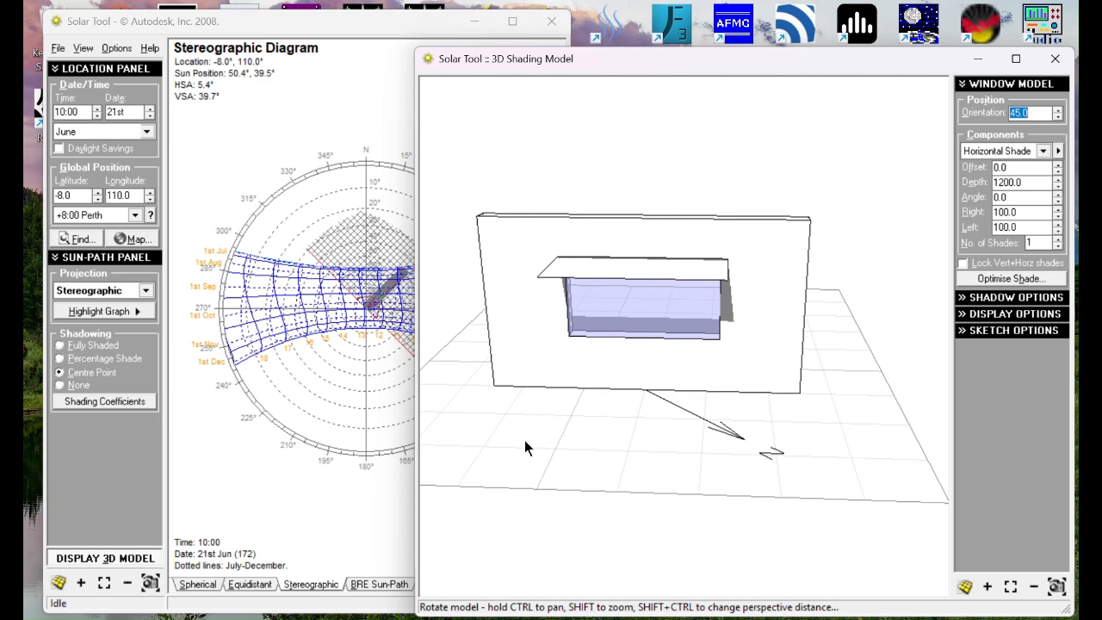
mouse_move(525, 441)
mouse_down()
mouse_move(652, 448)
mouse_move(839, 483)
mouse_move(620, 453)
mouse_move(682, 558)
mouse_move(582, 317)
mouse_move(593, 243)
mouse_move(743, 280)
mouse_move(652, 343)
mouse_move(881, 372)
mouse_move(709, 363)
mouse_move(829, 345)
mouse_move(779, 336)
mouse_move(730, 289)
mouse_move(729, 227)
mouse_move(734, 310)
mouse_move(698, 365)
mouse_up()
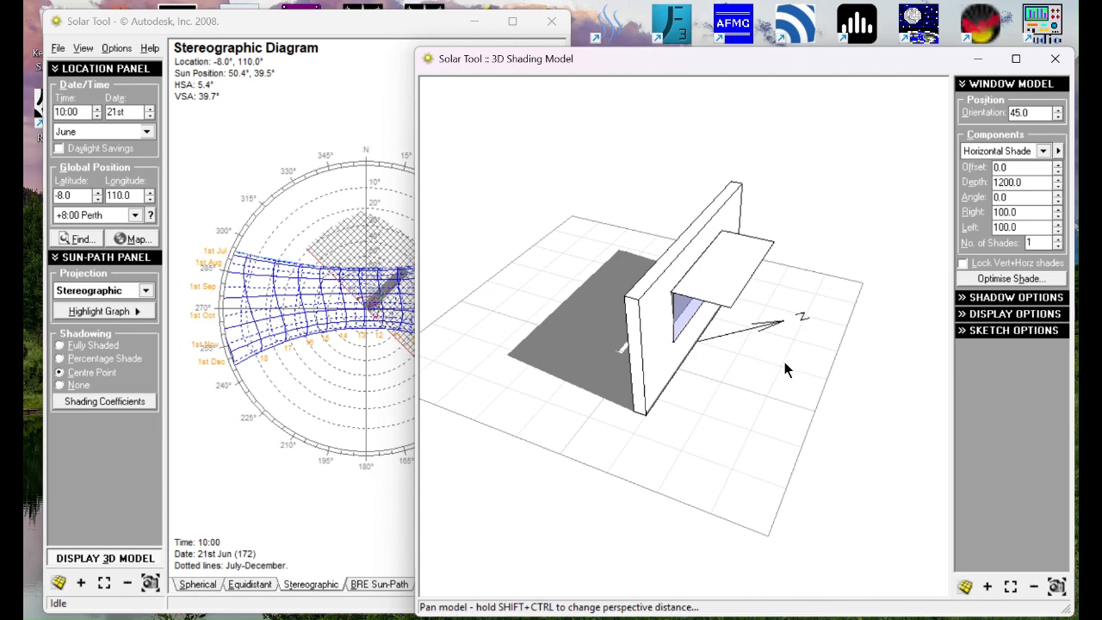
mouse_move(944, 436)
mouse_down()
mouse_move(703, 382)
mouse_move(603, 330)
mouse_up()
Step: Set the window model's orientation to 90 degrees
drag(1035, 114, 1005, 113)
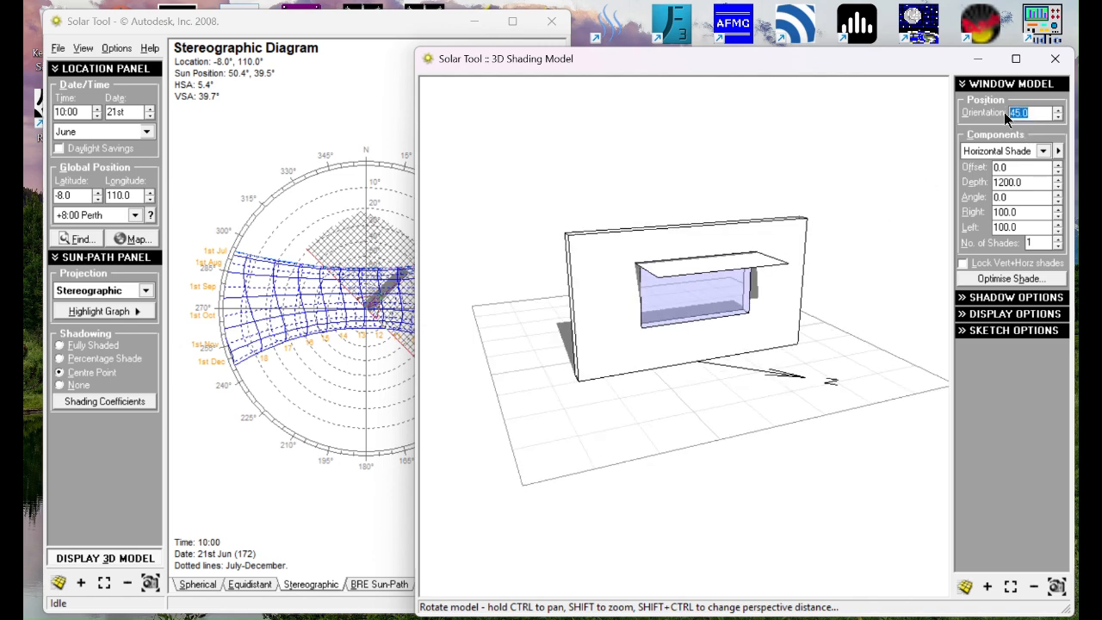
text(90)
key(Return)
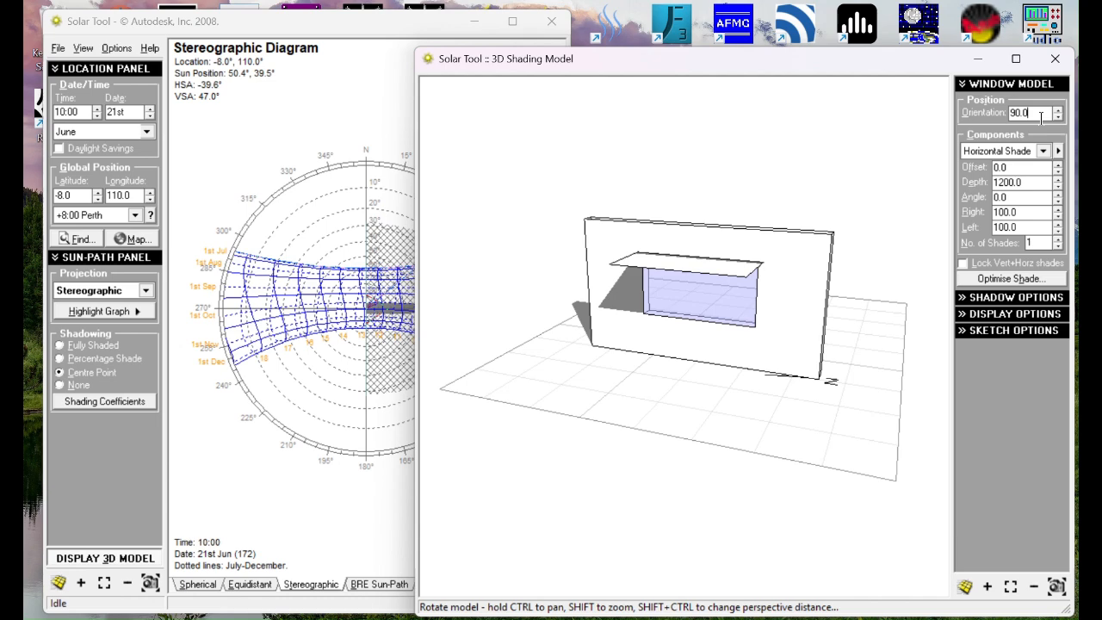
Step: Set the window model's orientation to 0 degrees so the wall faces north
text(0)
key(Return)
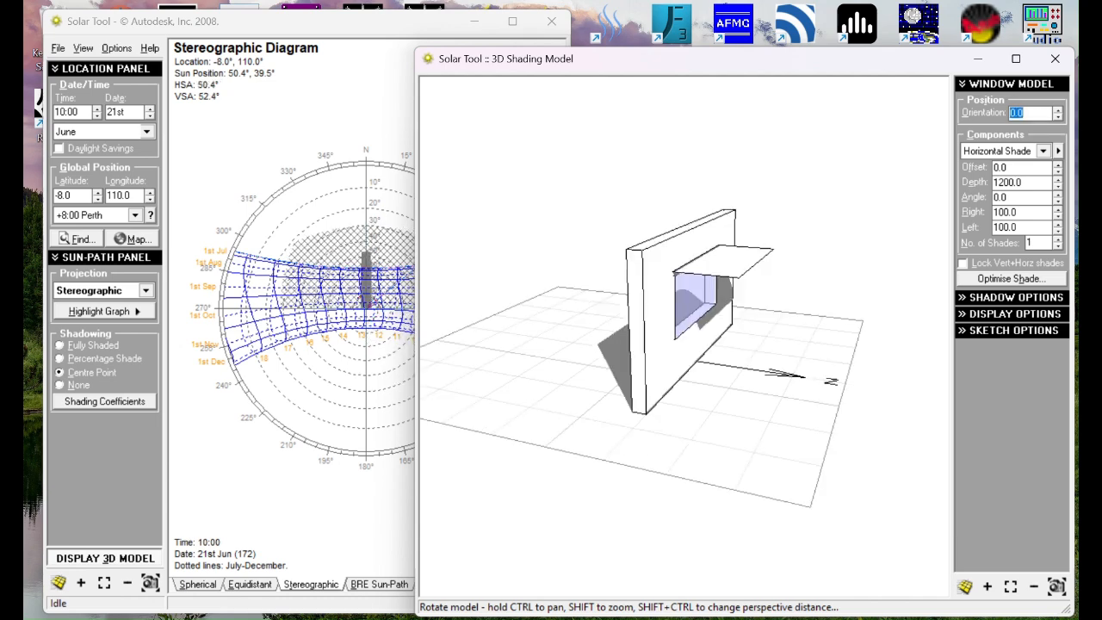
mouse_move(778, 393)
mouse_down()
mouse_move(694, 386)
mouse_move(743, 284)
mouse_move(700, 296)
mouse_move(680, 329)
mouse_up()
mouse_move(680, 329)
ctrl+mouse_down()
mouse_move(735, 316)
mouse_move(726, 273)
ctrl+mouse_up()
scroll(732, 308, up, 6)
scroll(732, 305, down, 3)
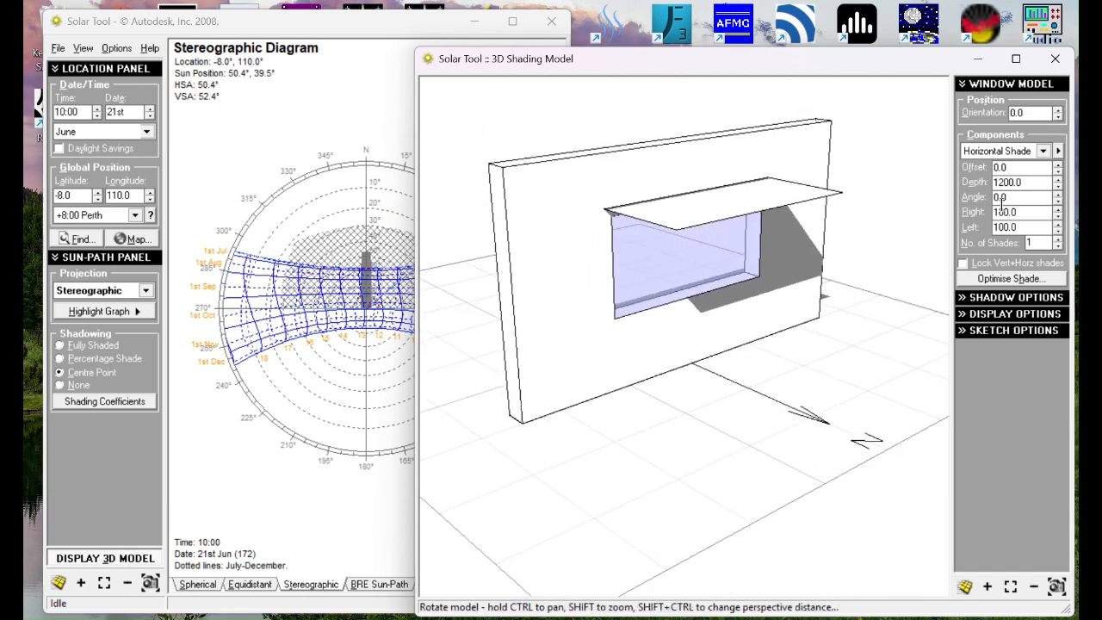
Step: Examine the window component's height, width, sill, side and top settings, and inspect the window and shade from below in the 3D model
click(1006, 153)
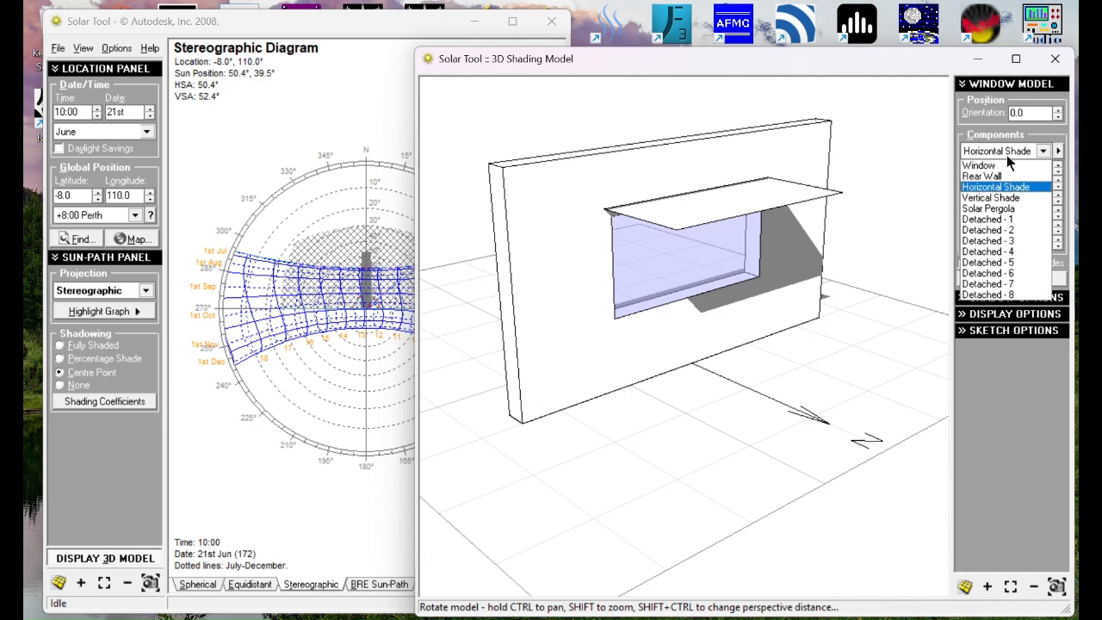
click(1006, 165)
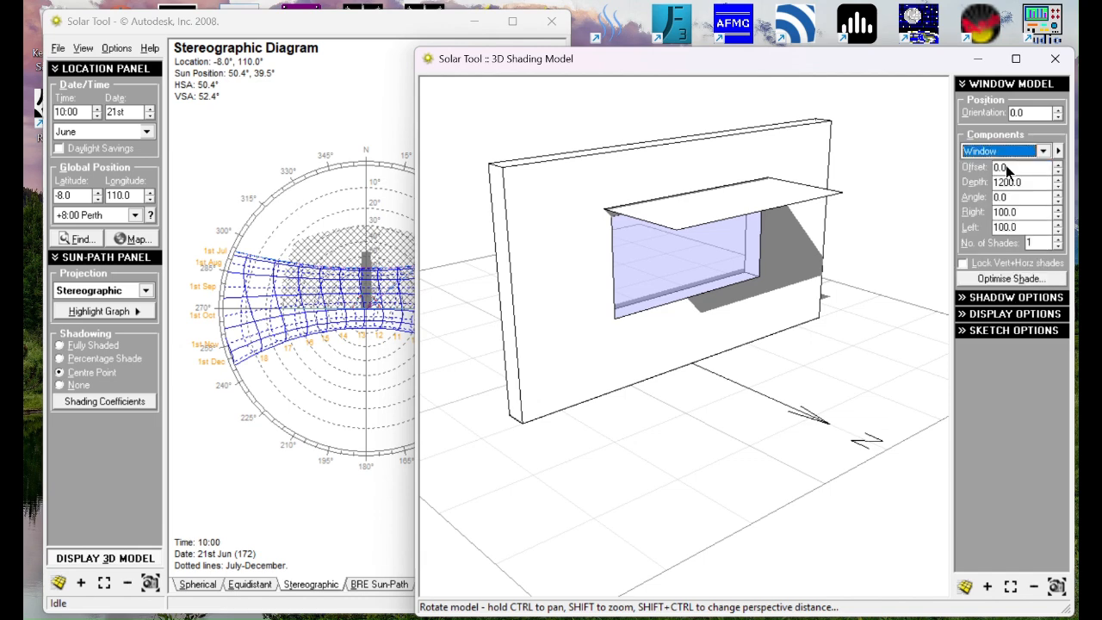
double_click(1009, 169)
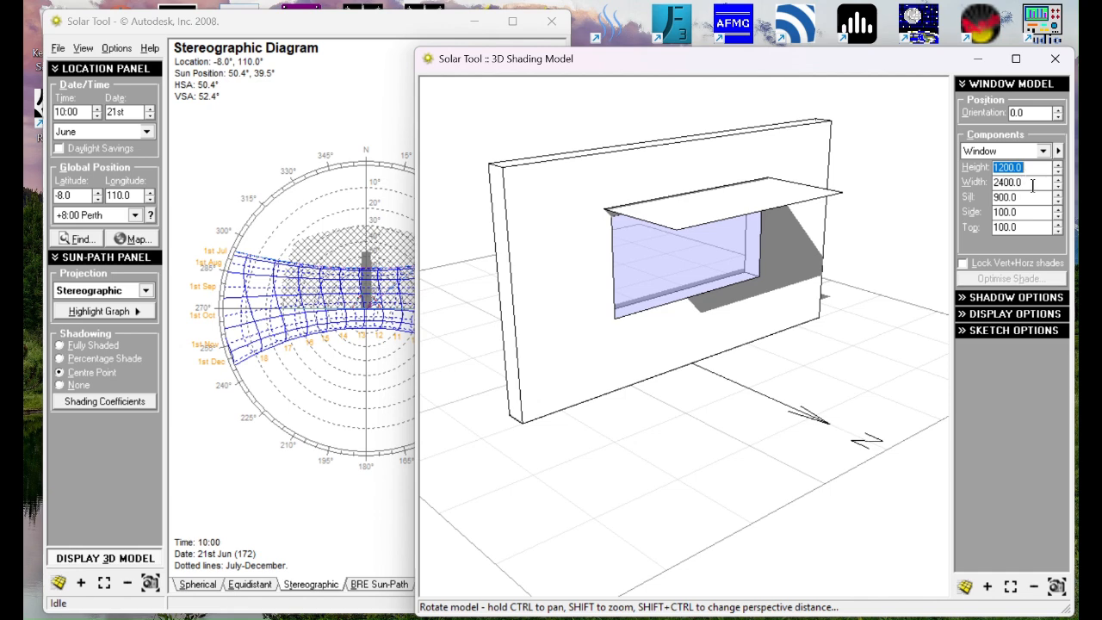
click(1034, 186)
double_click(1033, 185)
double_click(1037, 166)
double_click(1035, 184)
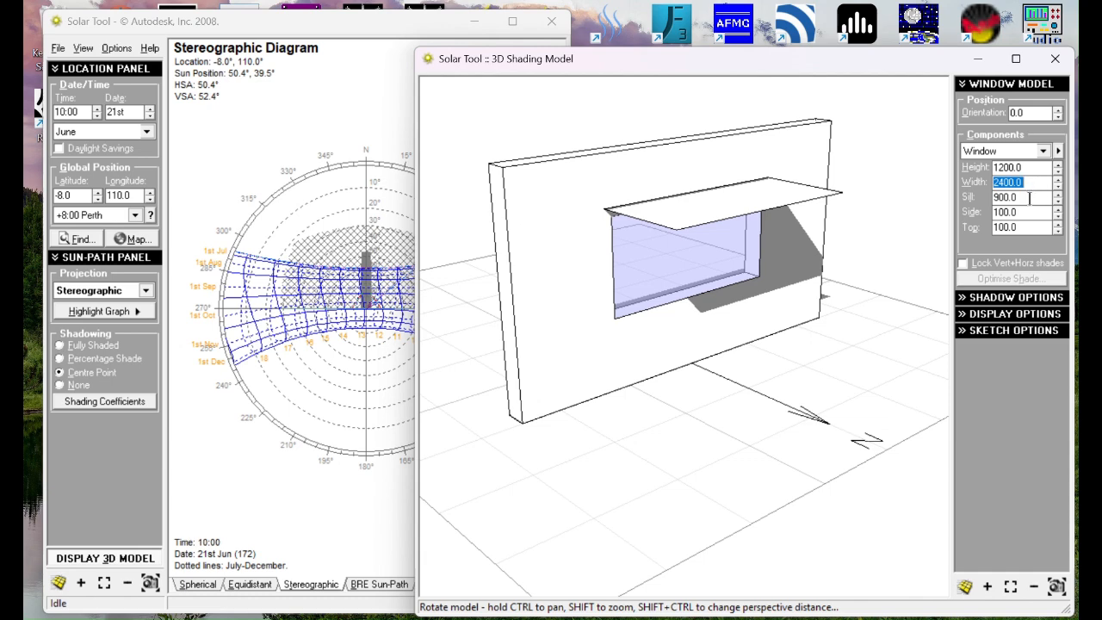
double_click(1030, 198)
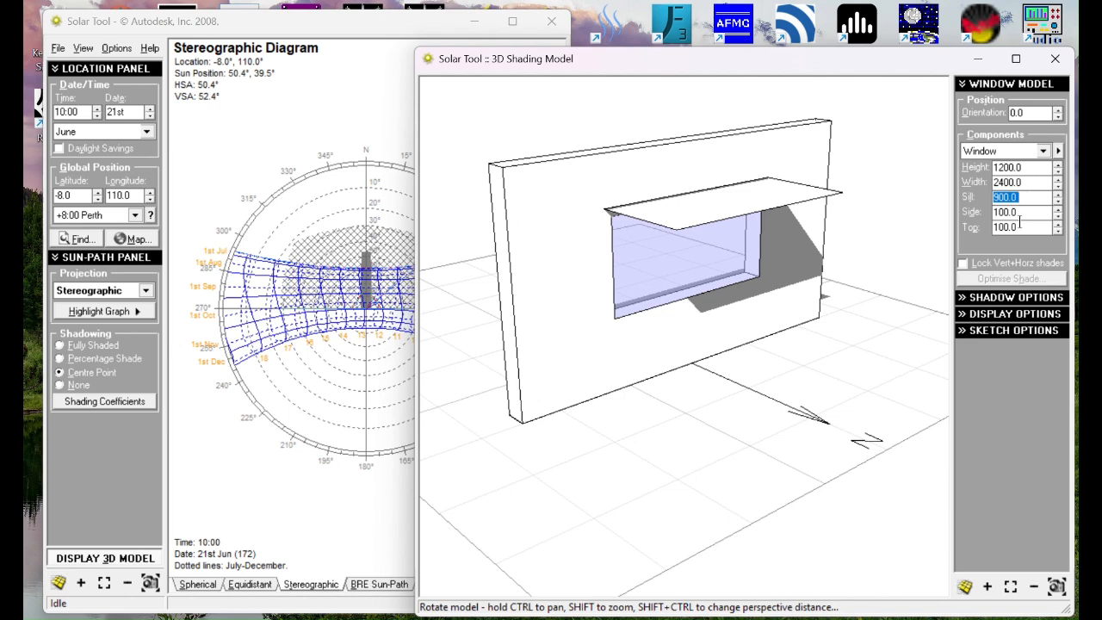
double_click(1023, 212)
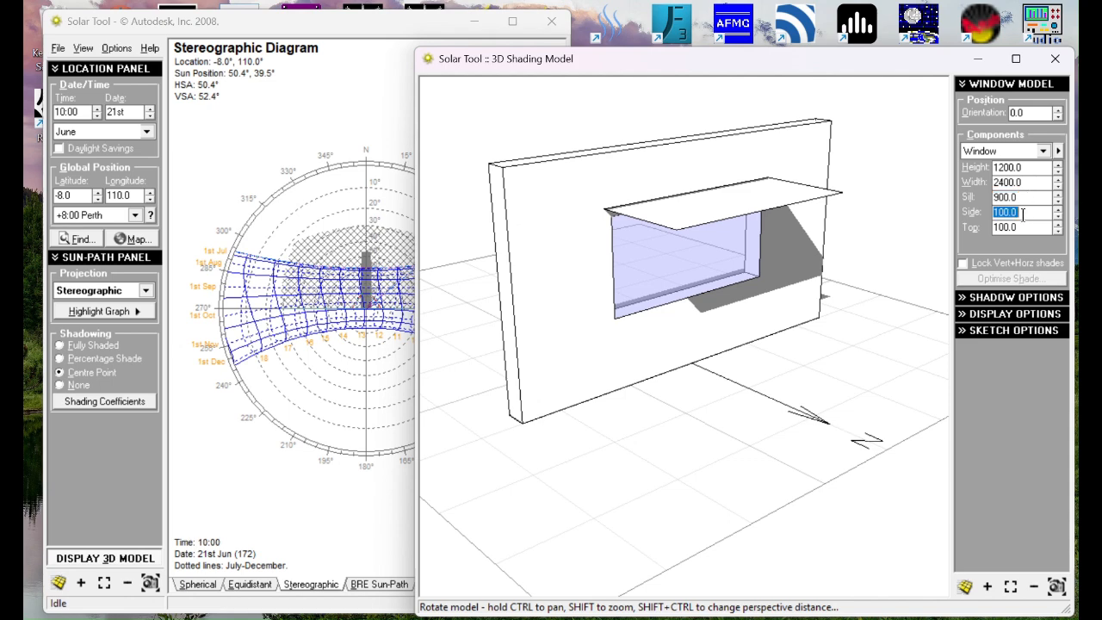
double_click(1025, 227)
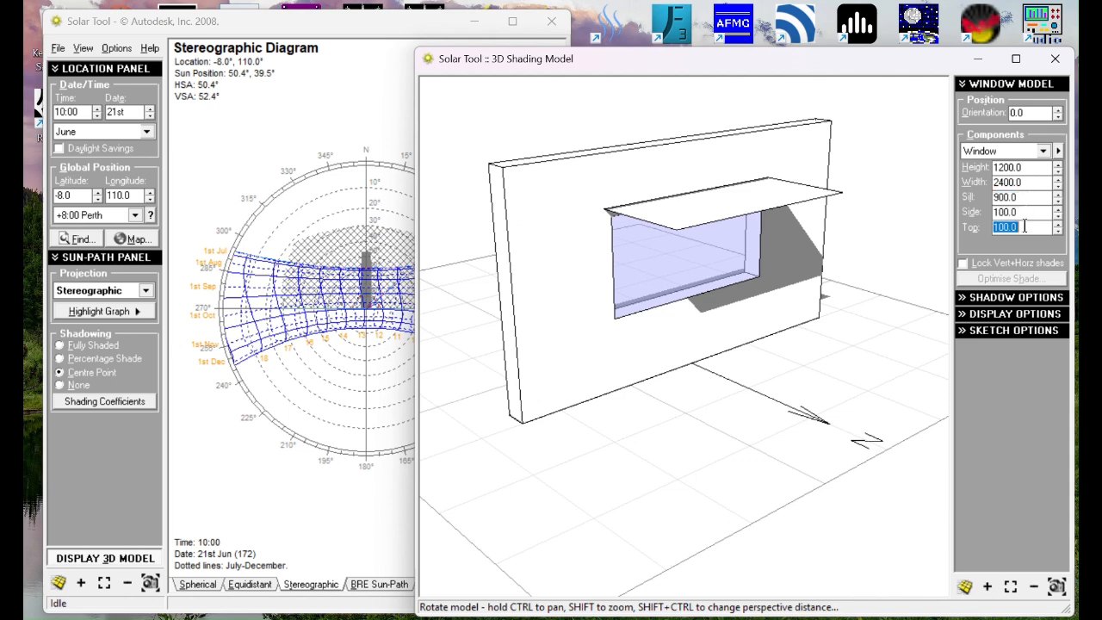
mouse_move(778, 307)
mouse_down()
mouse_move(632, 259)
mouse_move(632, 247)
mouse_up()
key(ctrl)
key(ctrl)
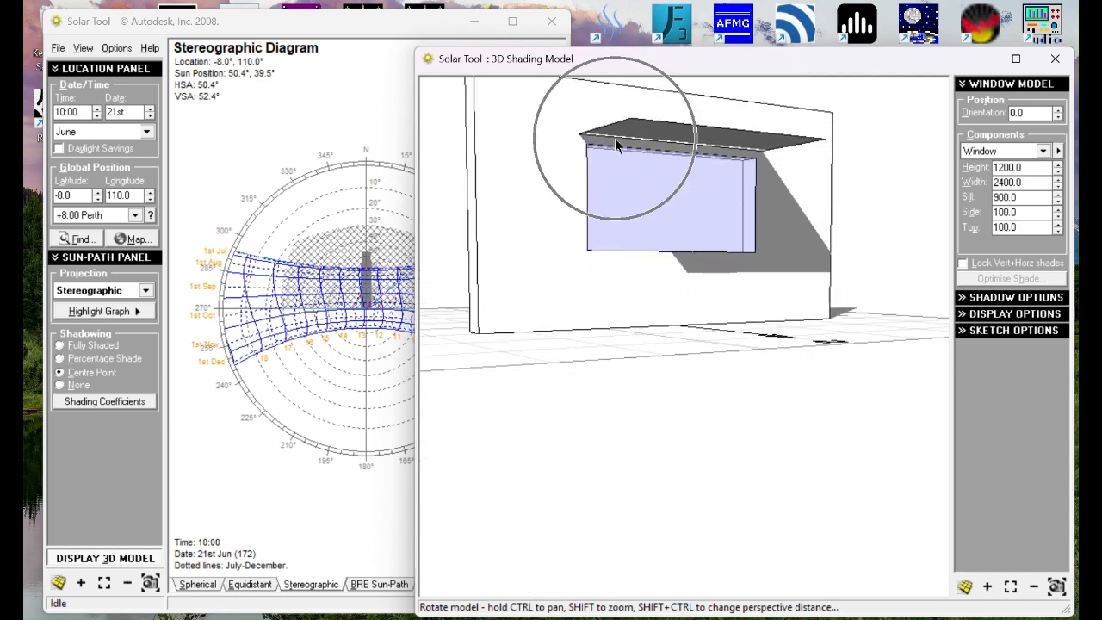
key(ctrl)
key(ctrl)
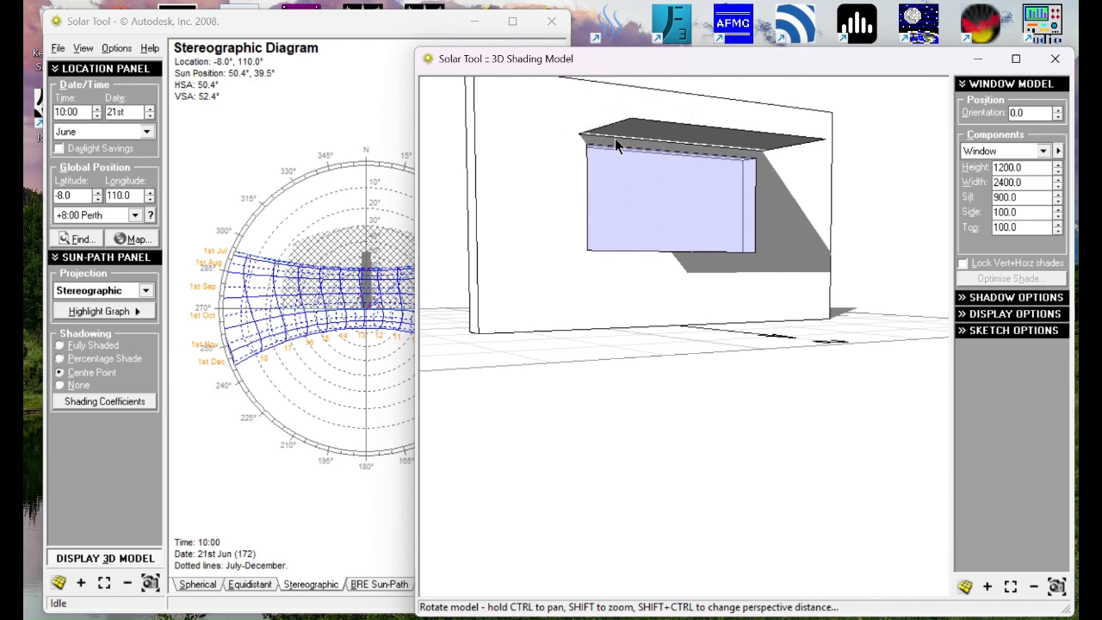
mouse_move(617, 139)
mouse_down()
mouse_move(643, 146)
mouse_move(641, 230)
mouse_move(662, 211)
mouse_move(660, 177)
mouse_move(657, 213)
mouse_up()
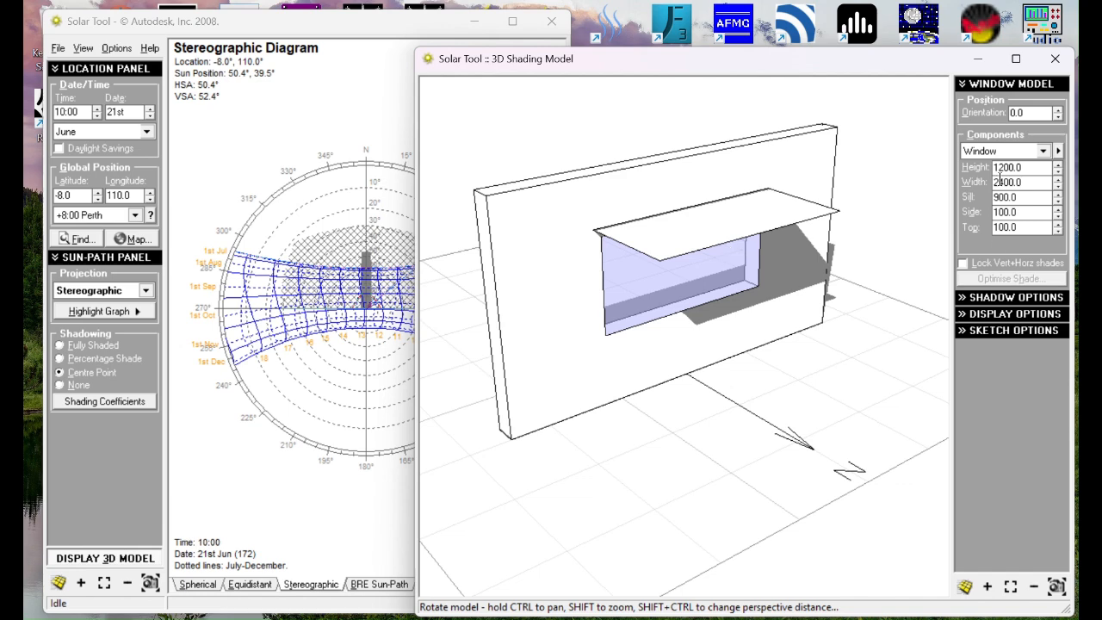
Step: Choose the horizontal shade component and tilt the shade to an angle of 45 degrees
click(1000, 152)
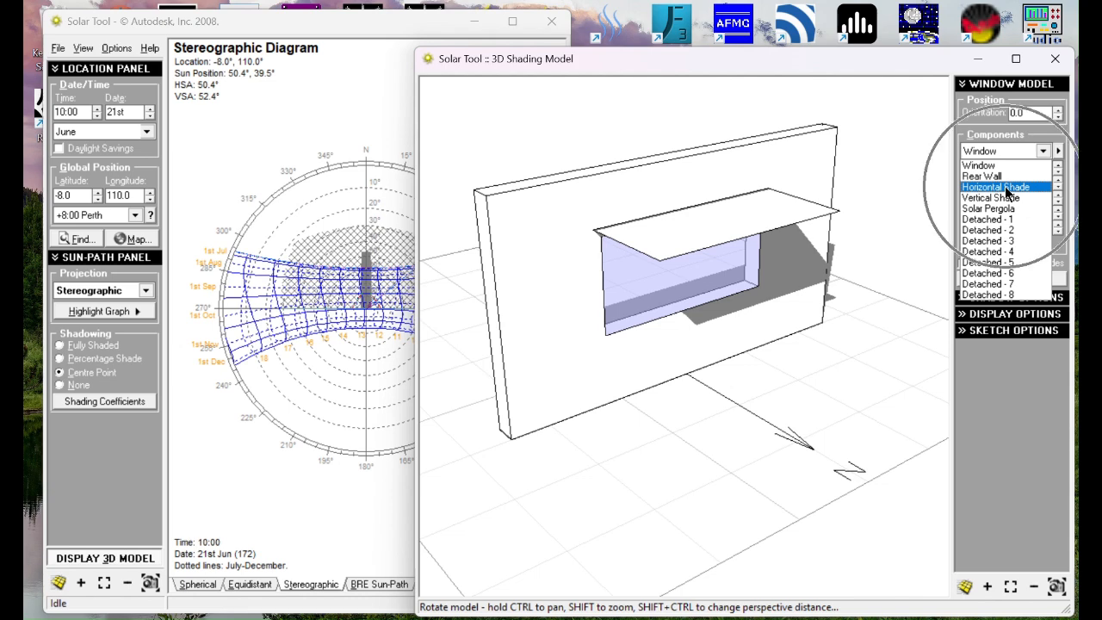
click(1005, 186)
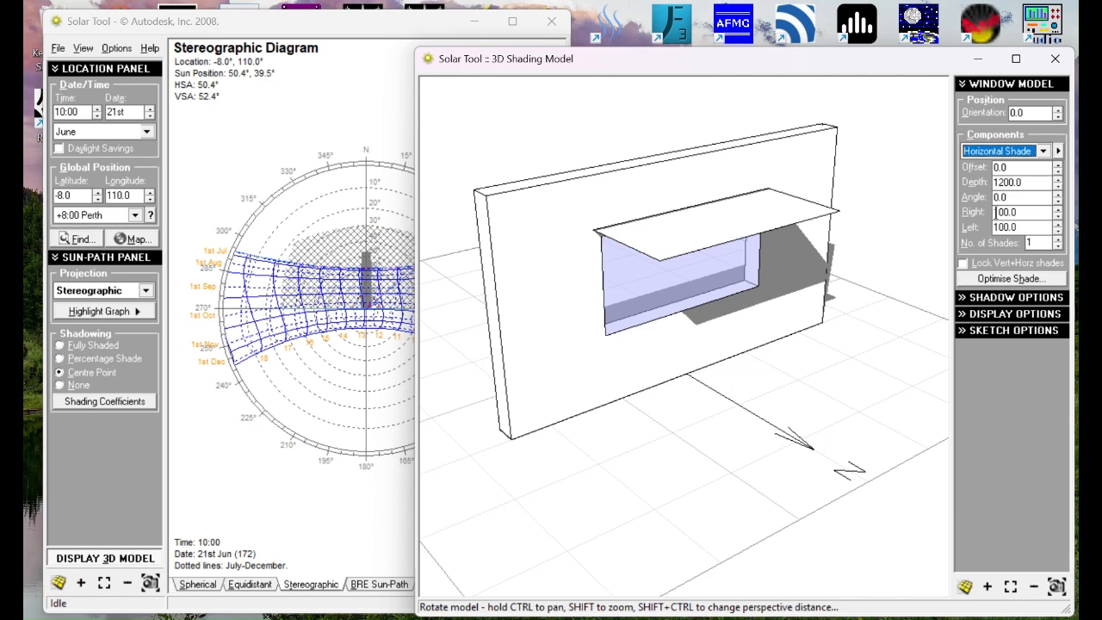
double_click(1038, 185)
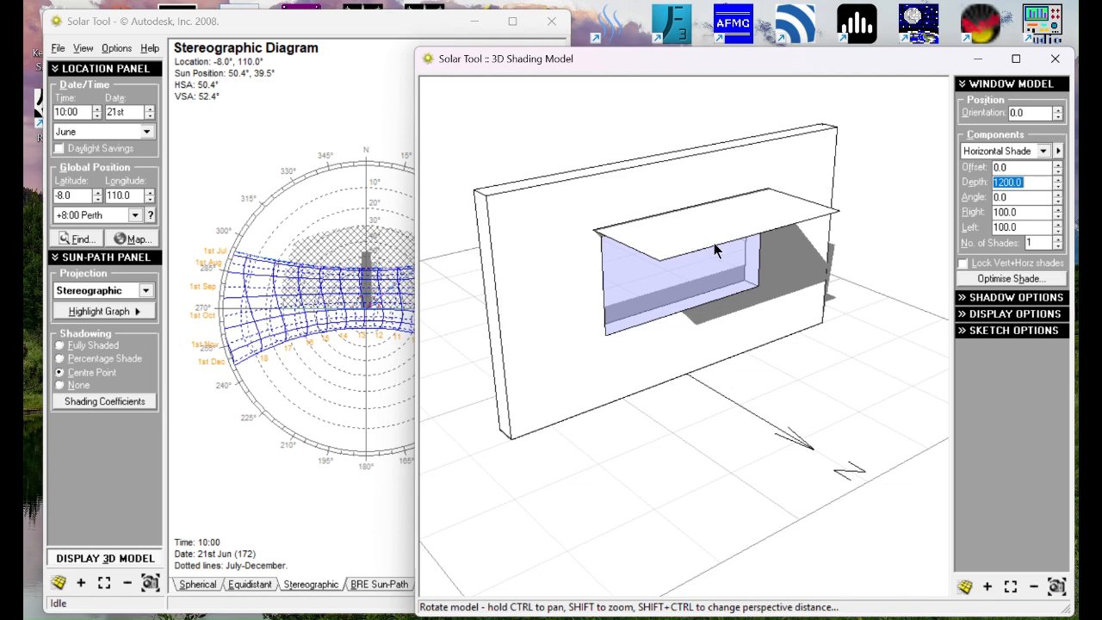
click(769, 191)
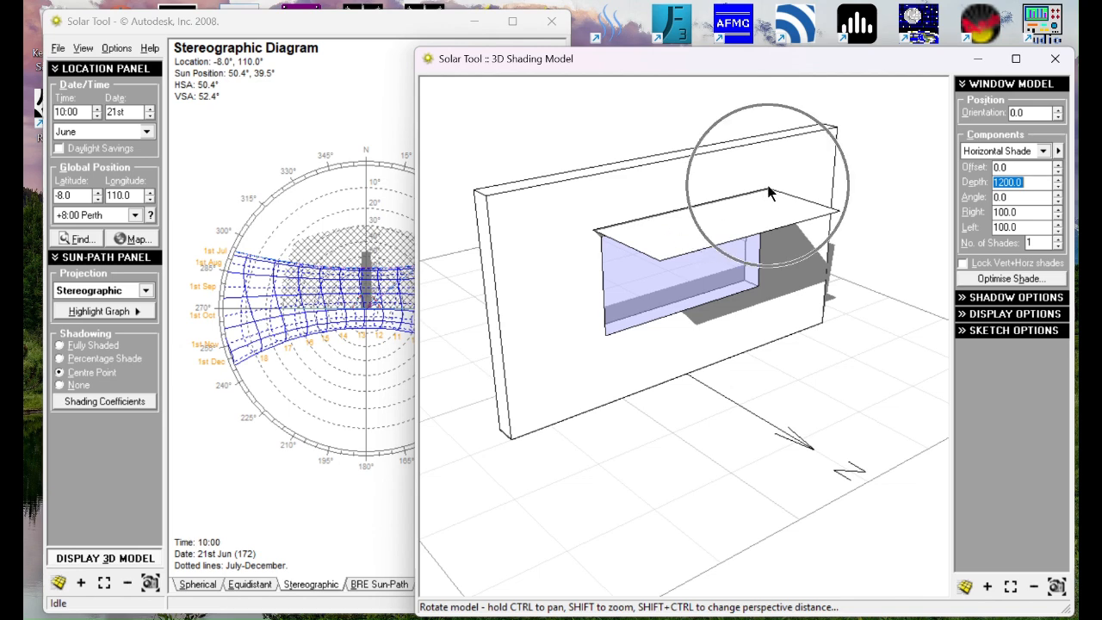
click(1028, 183)
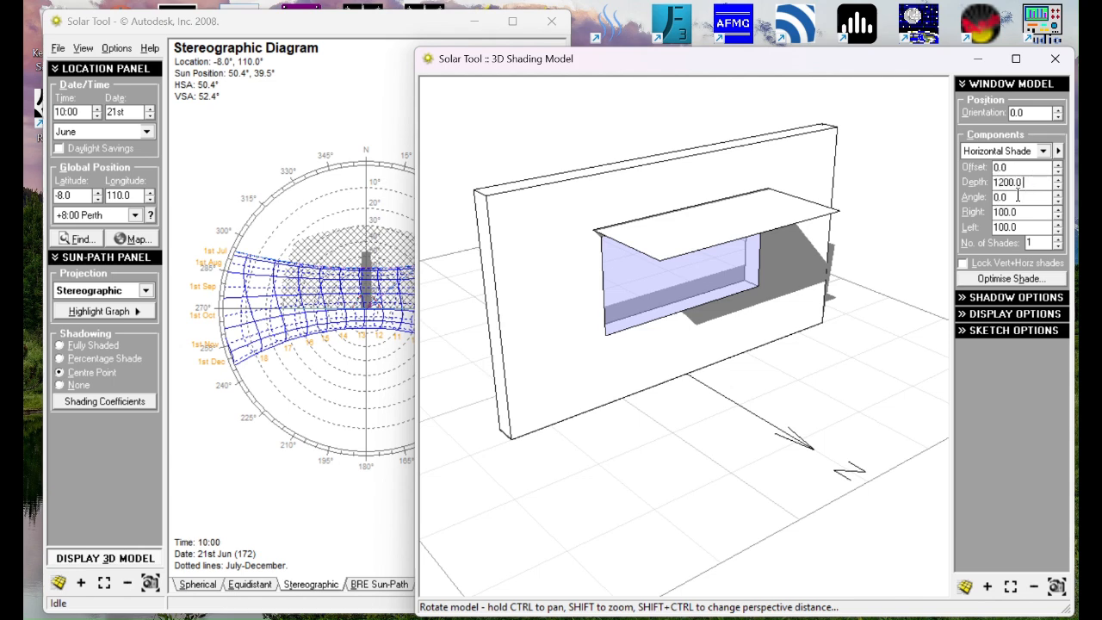
click(1017, 197)
text(45)
key(Return)
mouse_move(585, 418)
mouse_down()
mouse_move(725, 362)
mouse_move(781, 357)
mouse_move(666, 393)
mouse_move(631, 439)
mouse_up()
mouse_move(631, 439)
mouse_down()
mouse_move(675, 391)
mouse_move(764, 336)
mouse_move(741, 338)
mouse_up()
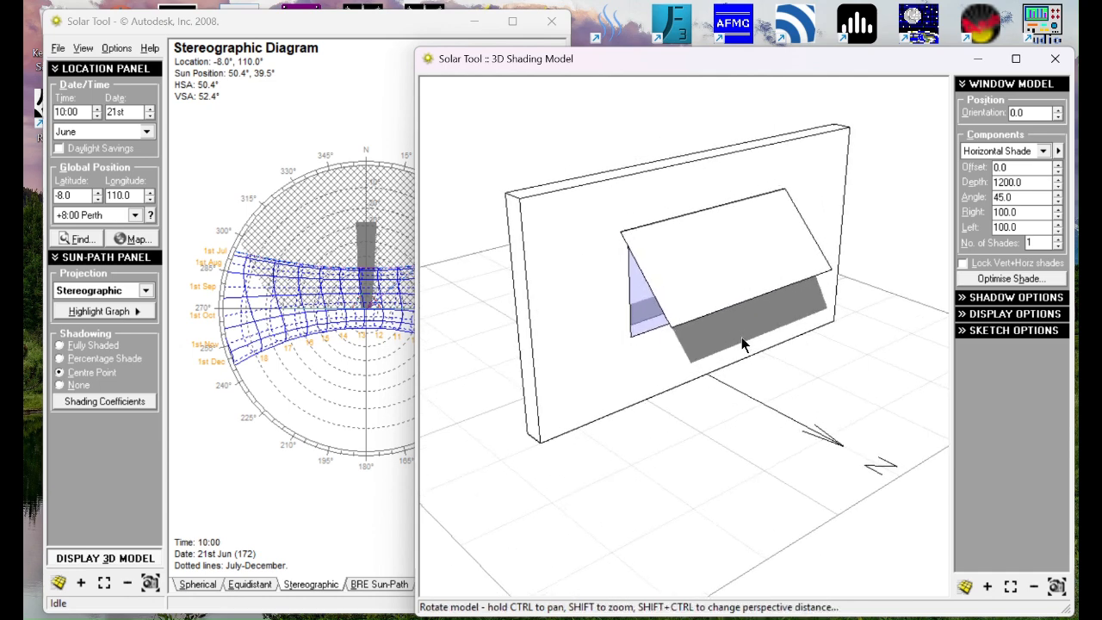
Step: Set the horizontal shade's angle back to 0 degrees
click(1027, 198)
double_click(1027, 197)
text(0)
key(Return)
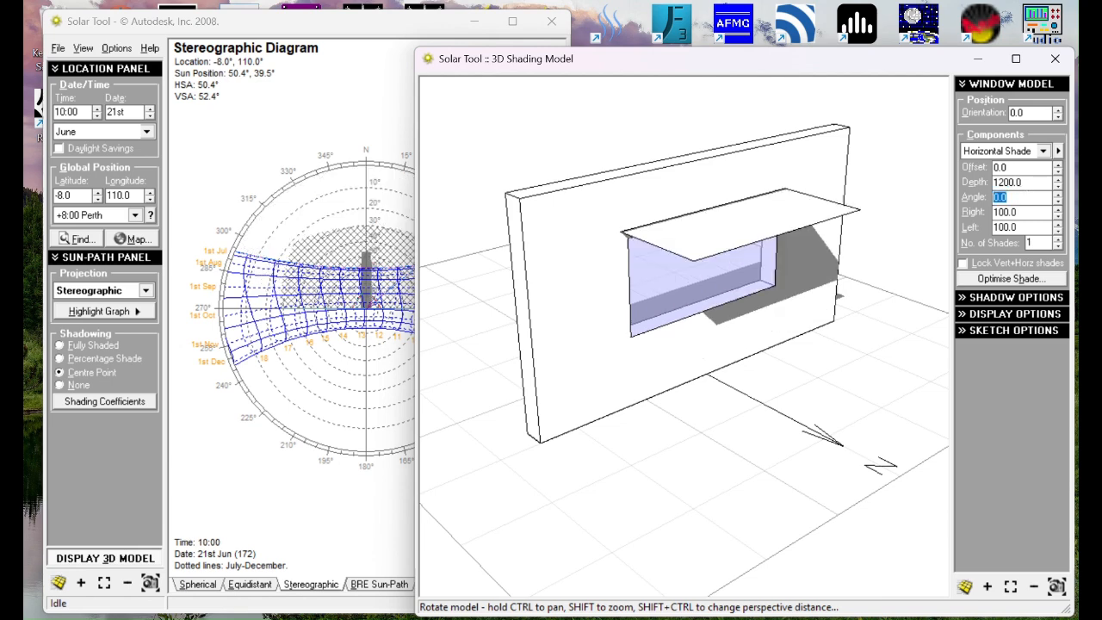
drag(719, 339, 700, 324)
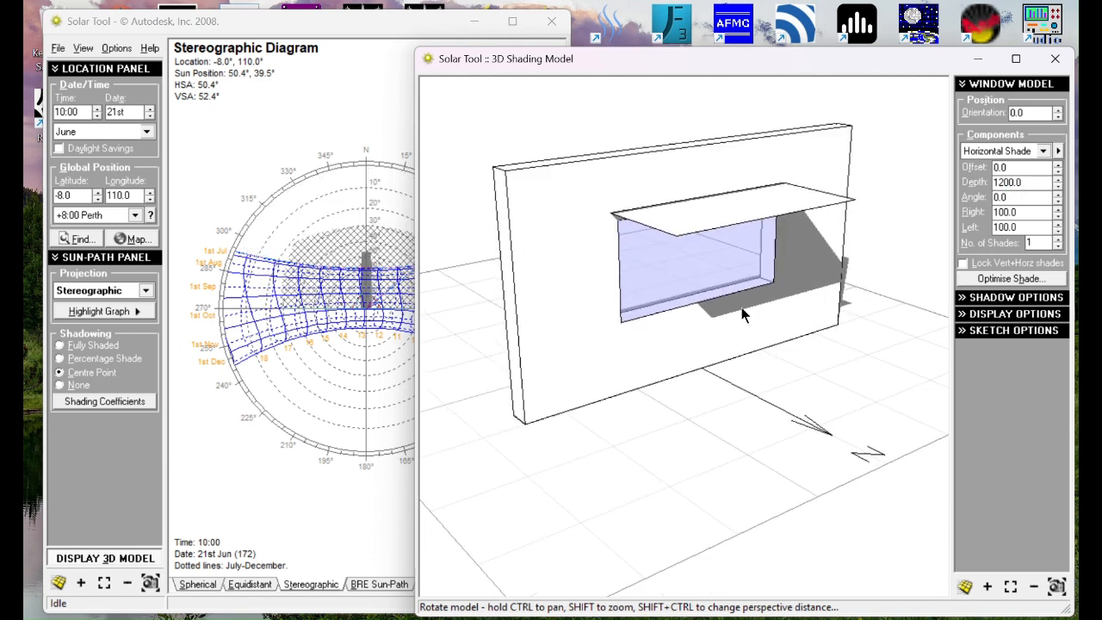
ctrl+drag(809, 274, 807, 281)
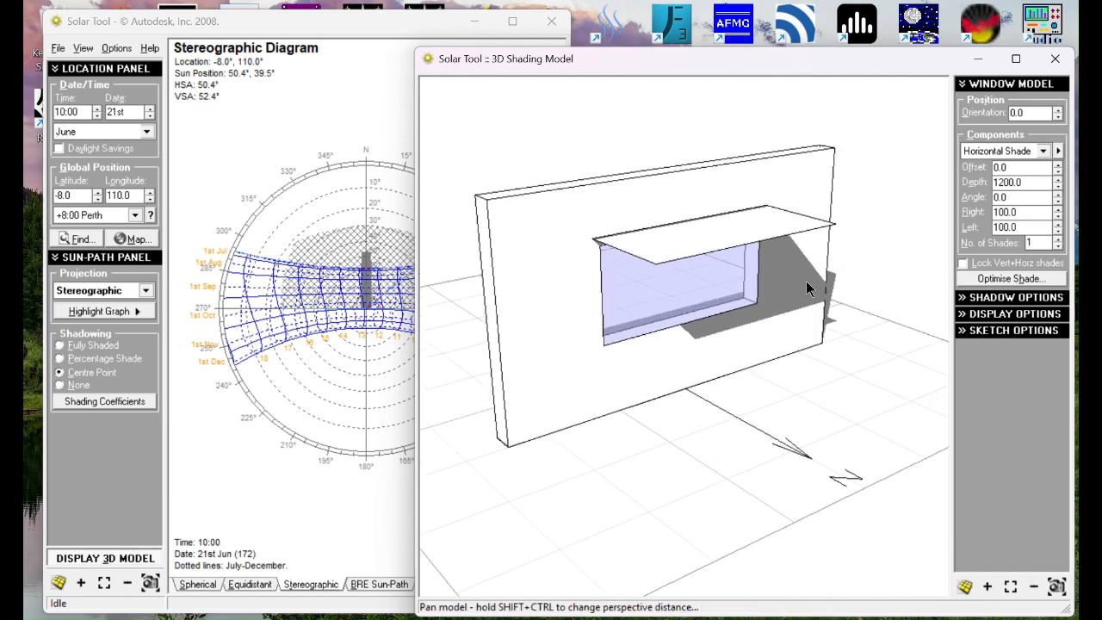
Step: Set the horizontal shade's offset to 100 and examine the gap to the wall from the side
double_click(1022, 169)
text(100)
key(Return)
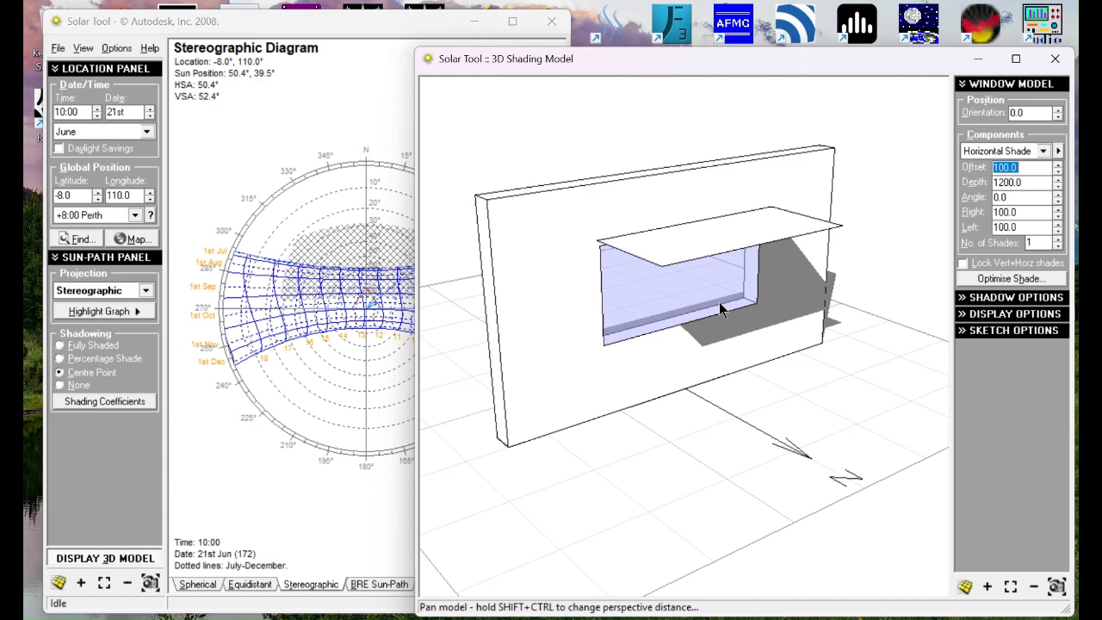
drag(719, 303, 776, 396)
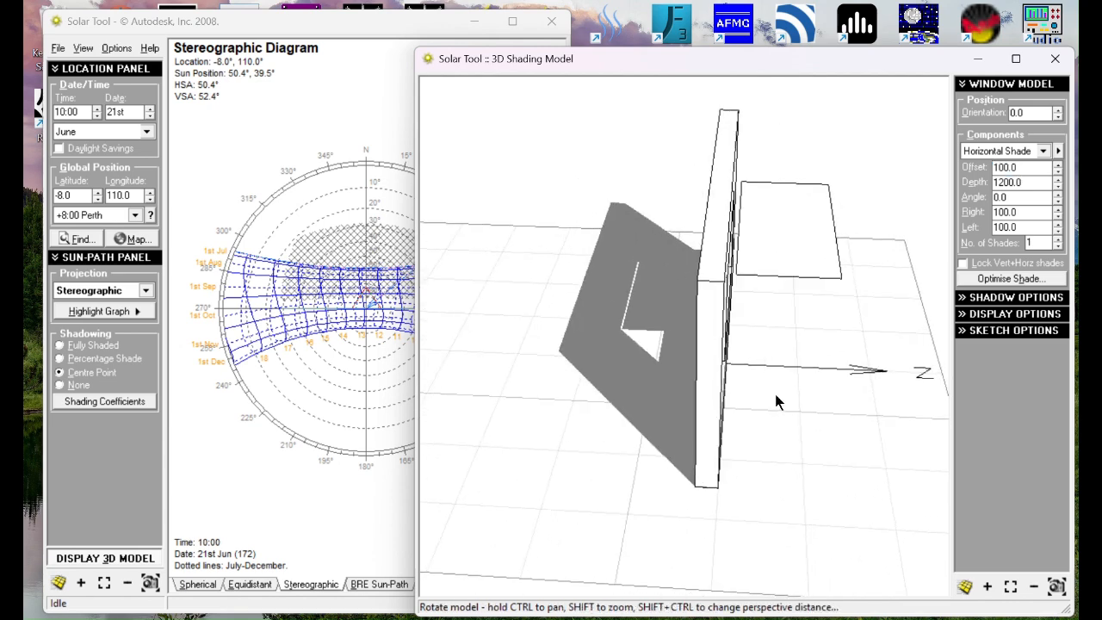
Step: Set the horizontal shade's offset to 250 and check its distance from the wall
click(1044, 168)
text(250)
key(Return)
mouse_move(865, 328)
mouse_down()
mouse_move(771, 307)
mouse_move(849, 307)
mouse_move(727, 289)
mouse_move(799, 254)
mouse_up()
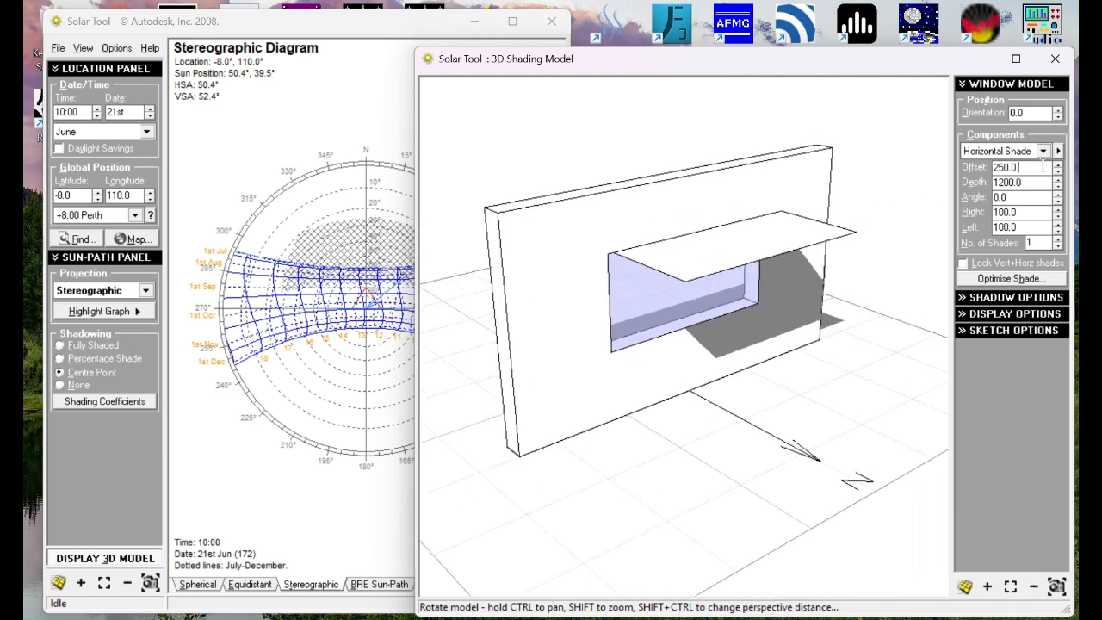
Step: Set the horizontal shade's offset back to 0
click(1044, 167)
text(0)
key(Return)
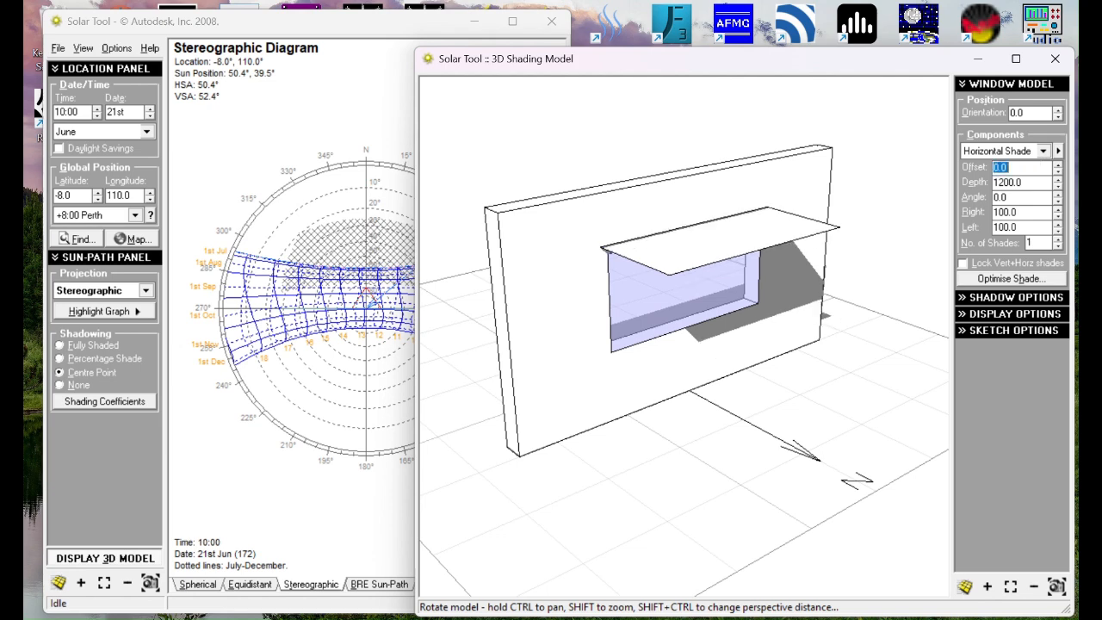
mouse_move(803, 366)
mouse_down()
mouse_move(674, 340)
mouse_move(664, 278)
mouse_move(728, 364)
mouse_move(626, 352)
mouse_move(706, 347)
mouse_move(721, 365)
mouse_up()
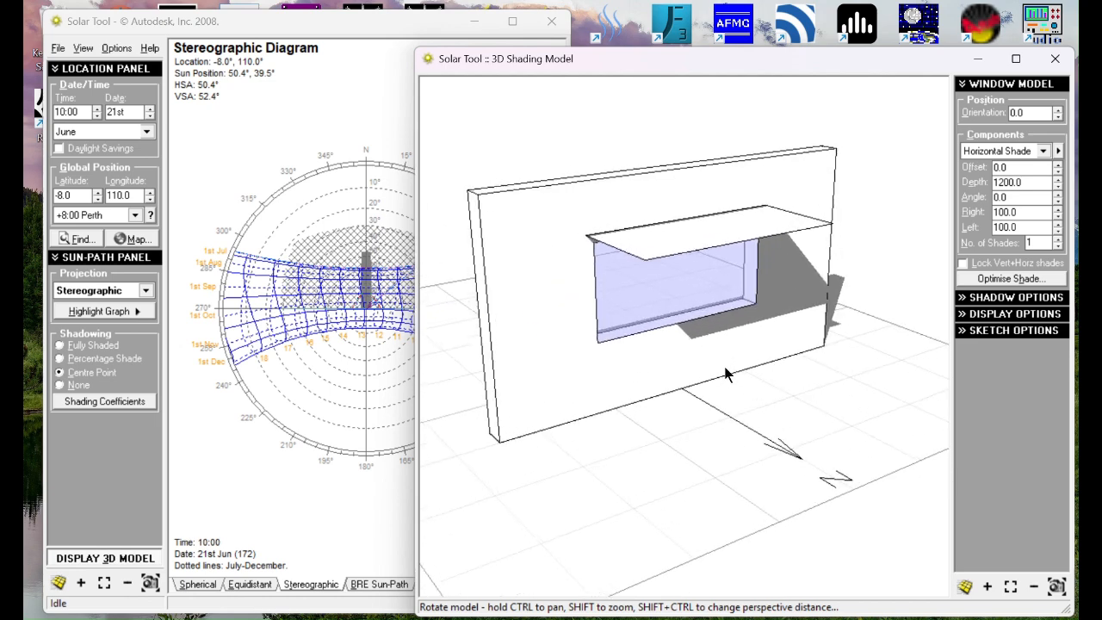
Step: Optimise the horizontal shade for the hours from 10:00 to 15:00 and close the optimisation settings
click(1018, 281)
click(1016, 279)
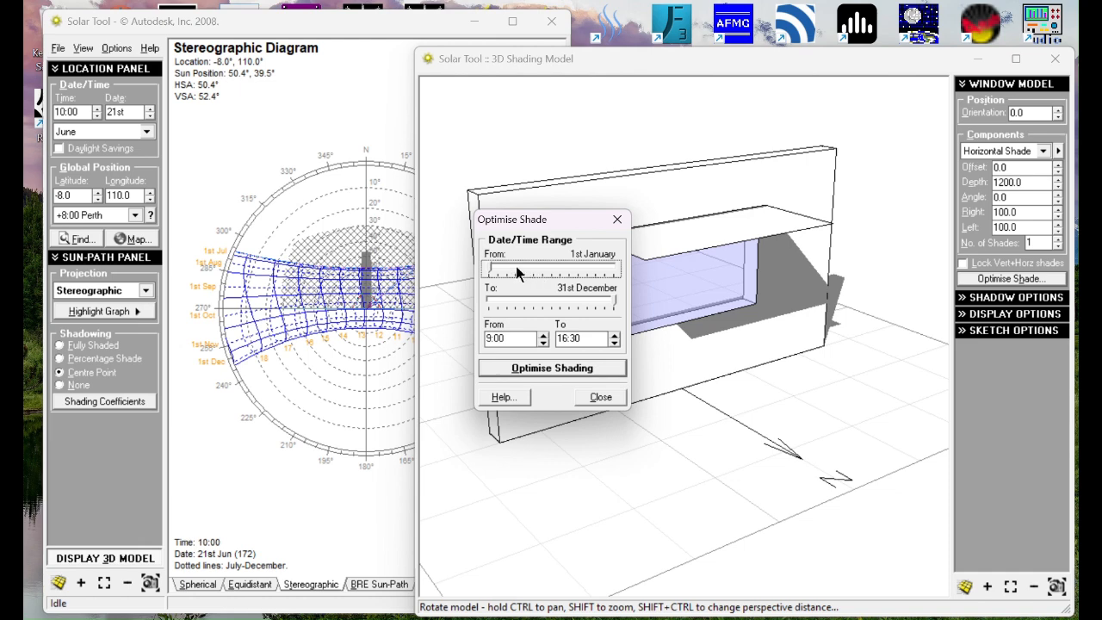
double_click(520, 339)
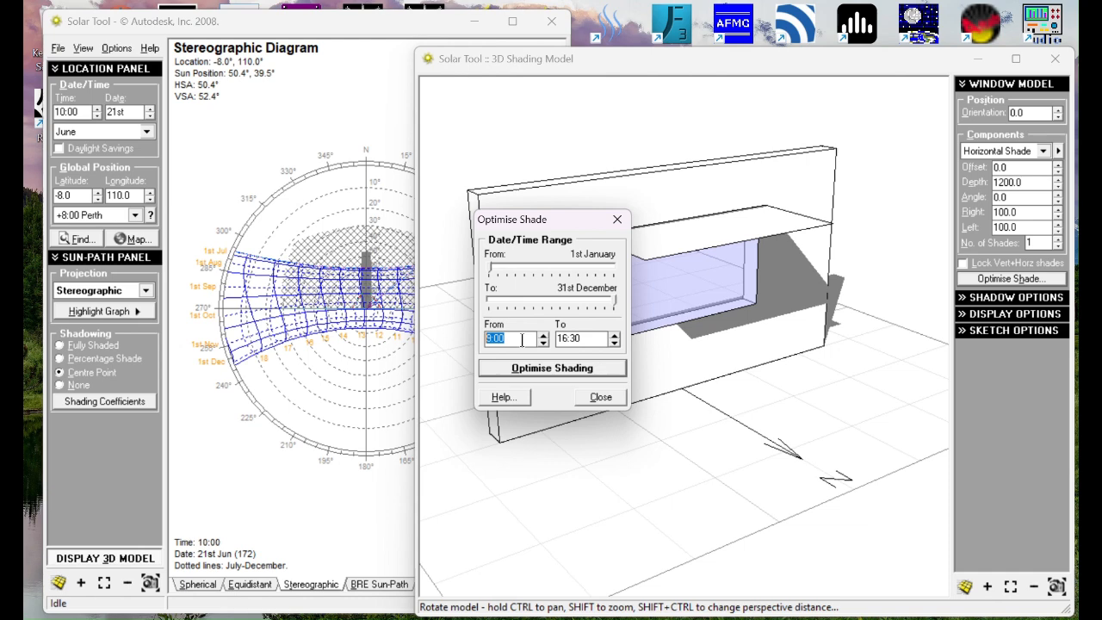
text(10)
double_click(588, 338)
text(15)
click(543, 338)
click(614, 338)
click(606, 338)
click(552, 367)
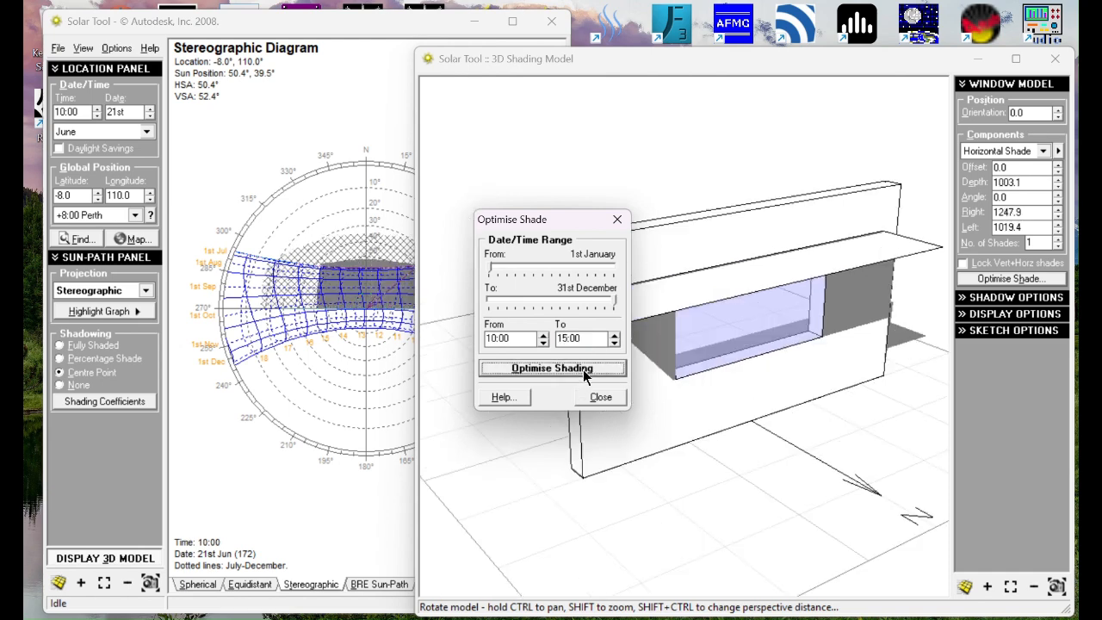
click(604, 396)
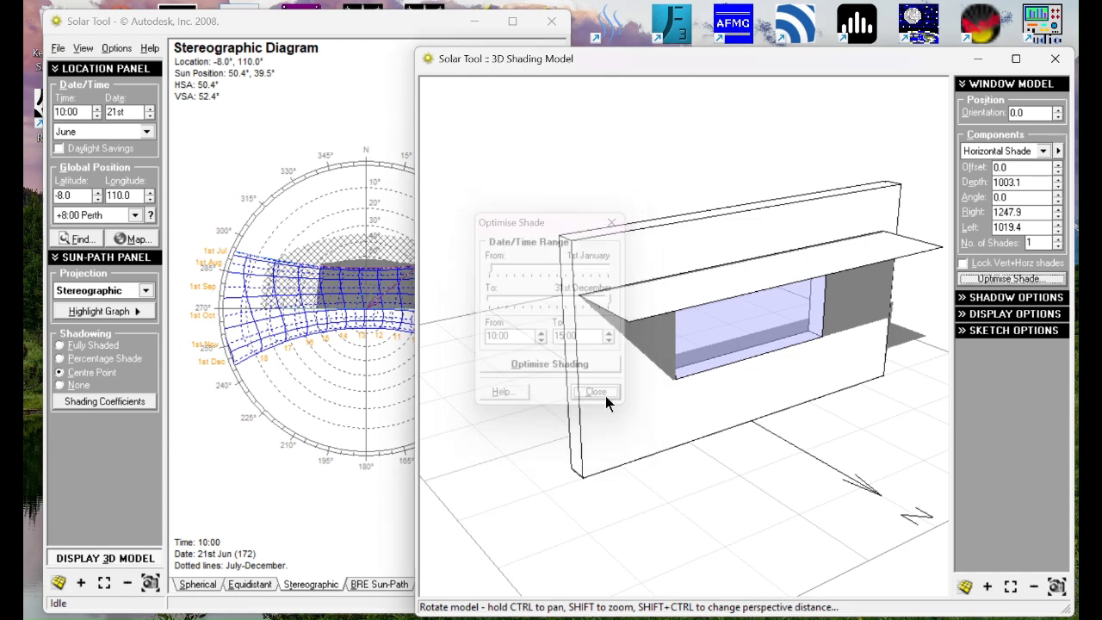
Step: Set the time to 09:45 and advance it in 15-minute increments to 15:15 to follow the shadow on the window
mouse_move(750, 452)
mouse_down()
mouse_move(579, 463)
mouse_move(671, 466)
mouse_move(663, 476)
mouse_move(663, 455)
mouse_up()
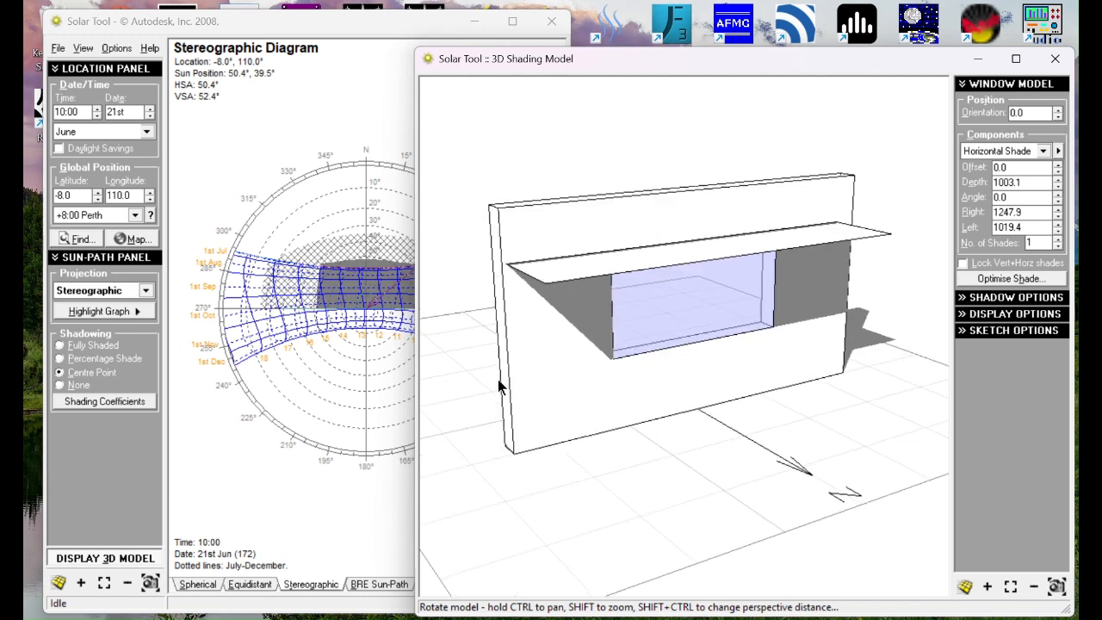
click(98, 115)
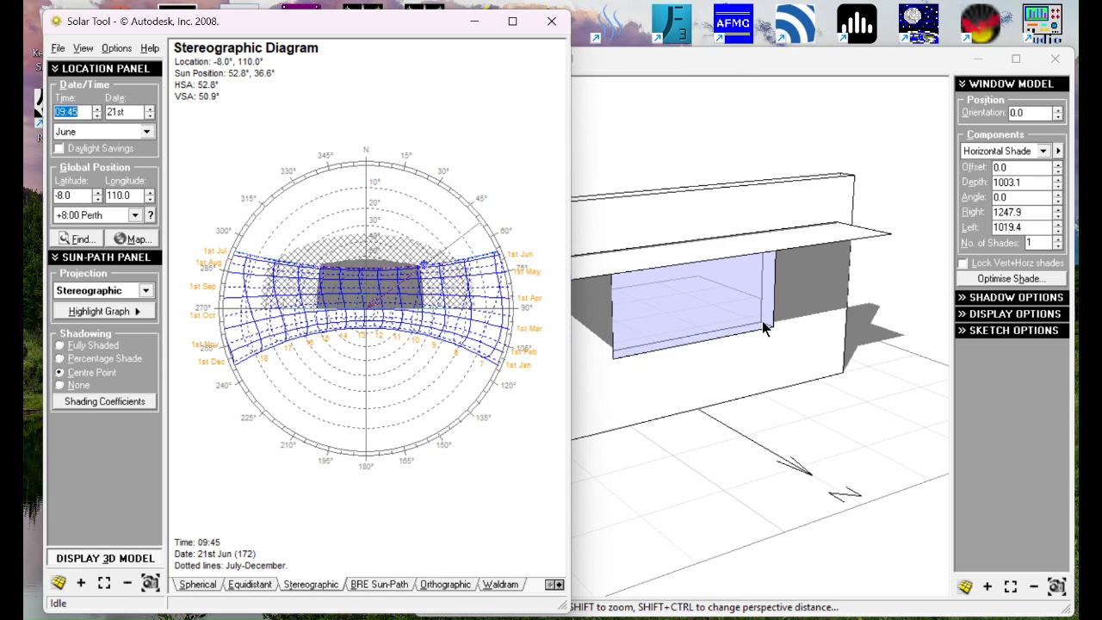
click(97, 110)
click(97, 111)
click(96, 110)
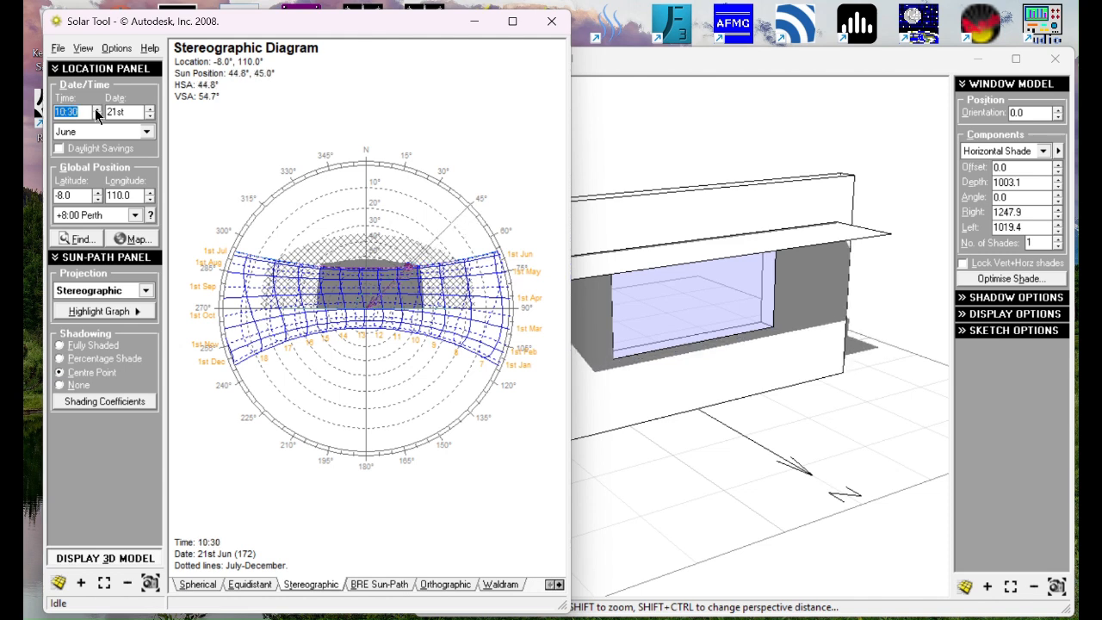
click(96, 110)
click(96, 110)
click(96, 110)
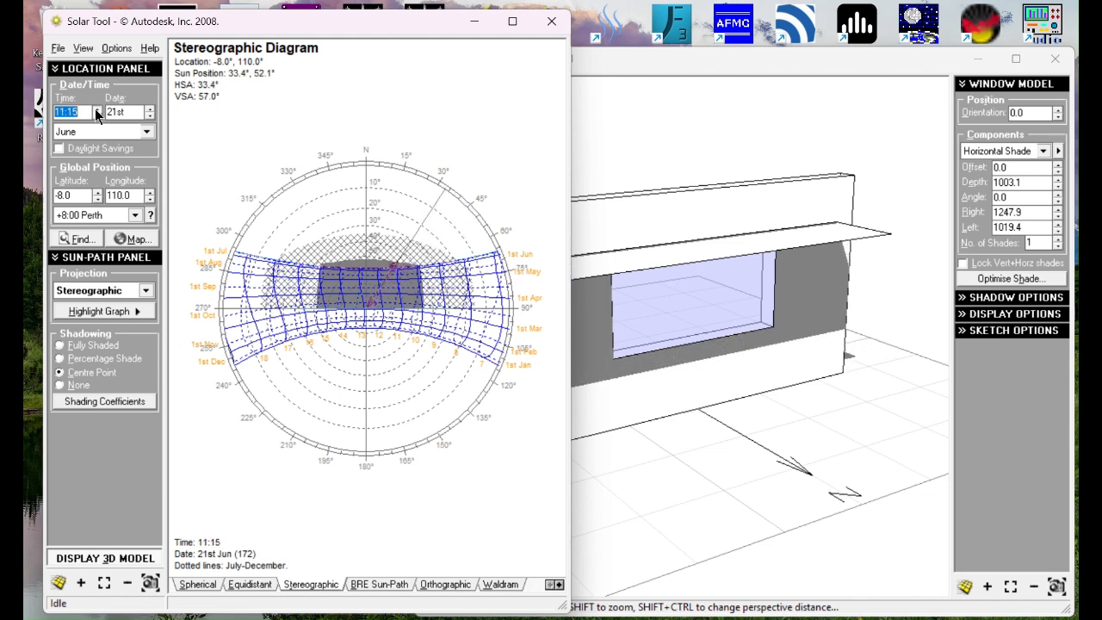
click(96, 110)
click(96, 110)
click(97, 110)
click(96, 110)
click(96, 110)
click(96, 110)
click(96, 110)
click(97, 110)
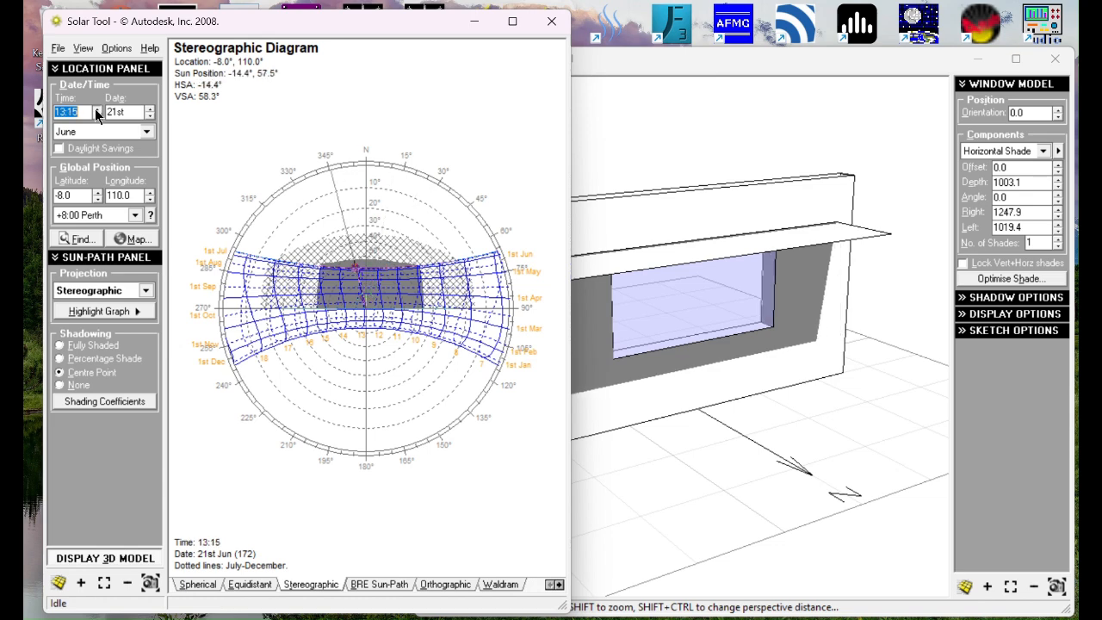
click(97, 111)
click(96, 110)
click(96, 111)
click(97, 110)
click(96, 110)
click(97, 110)
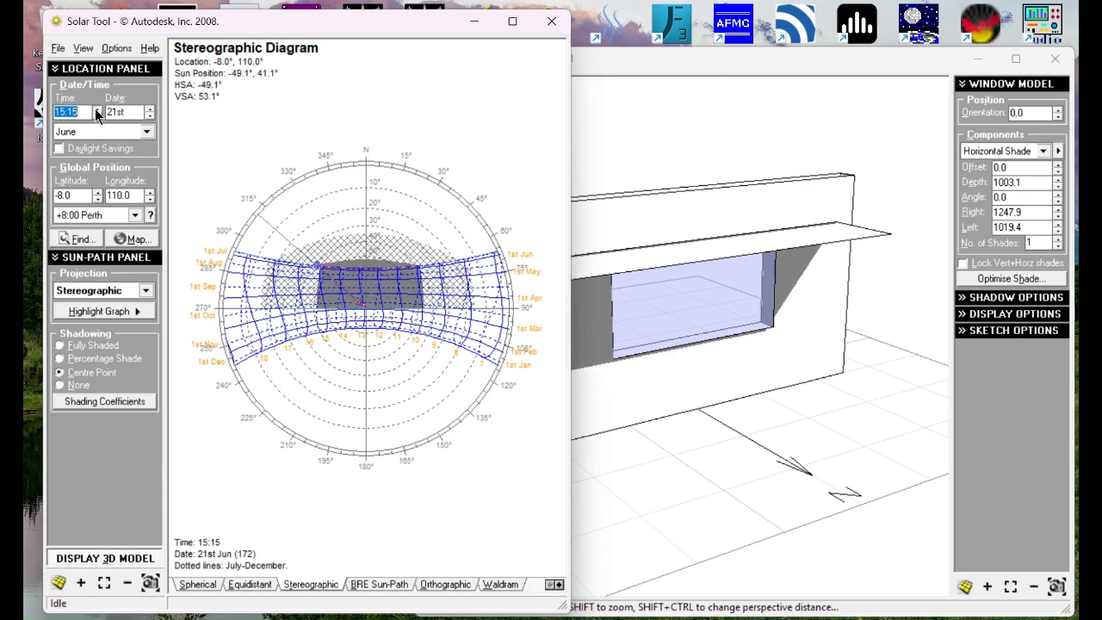
Step: Compare the window's shadow at 15:00 and 15:15, examining the window's lower edge close up and from other angles
click(97, 115)
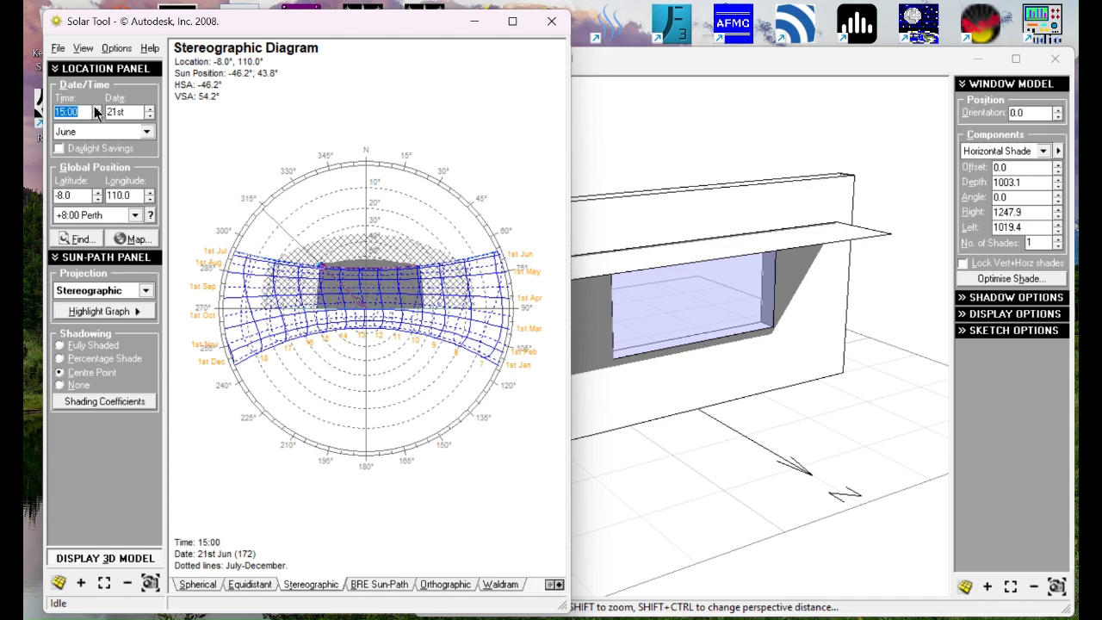
click(96, 110)
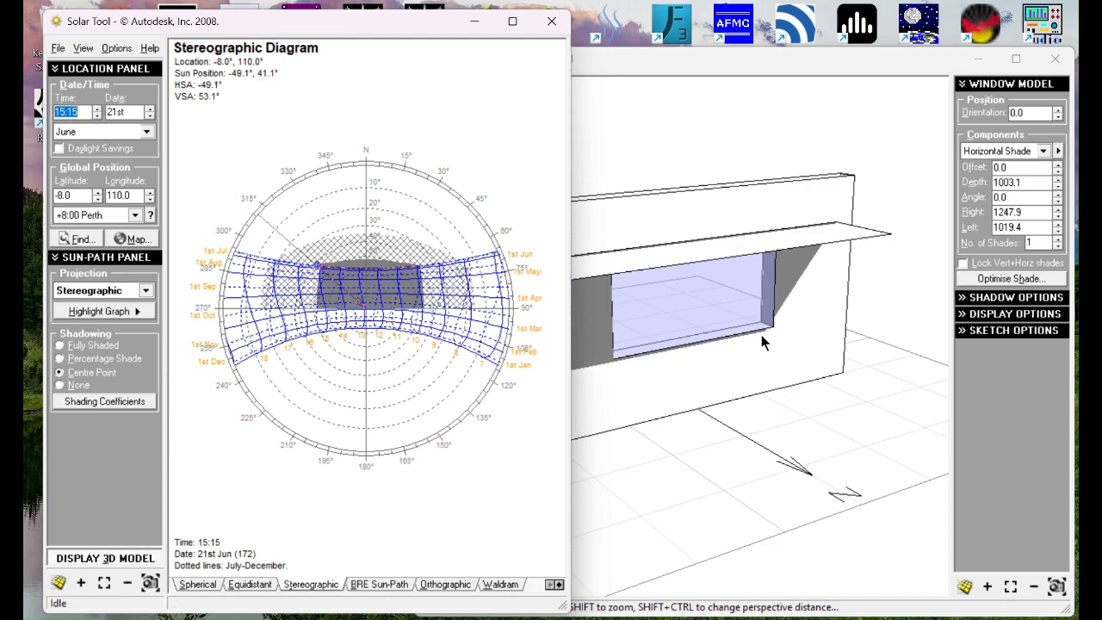
click(843, 421)
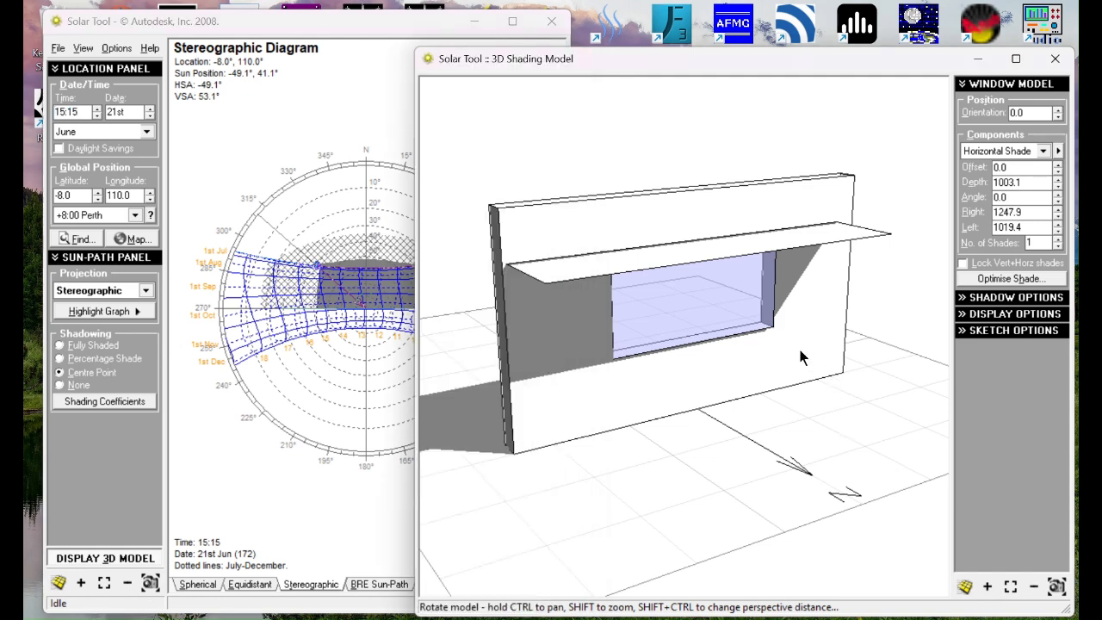
scroll(778, 333, up, 3)
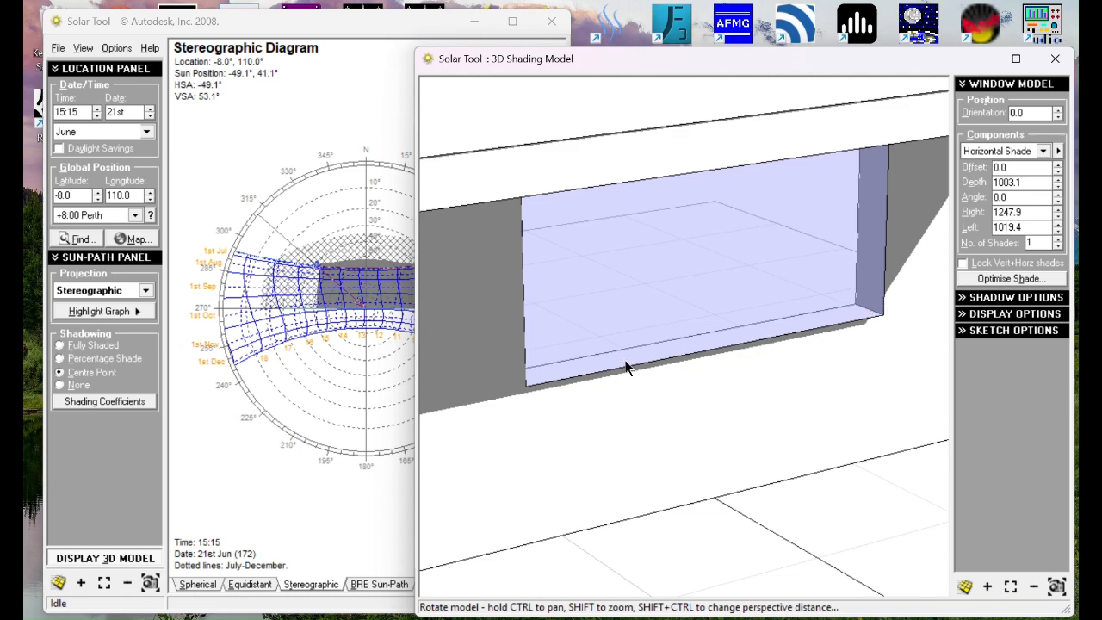
scroll(530, 383, down, 6)
scroll(576, 354, up, 2)
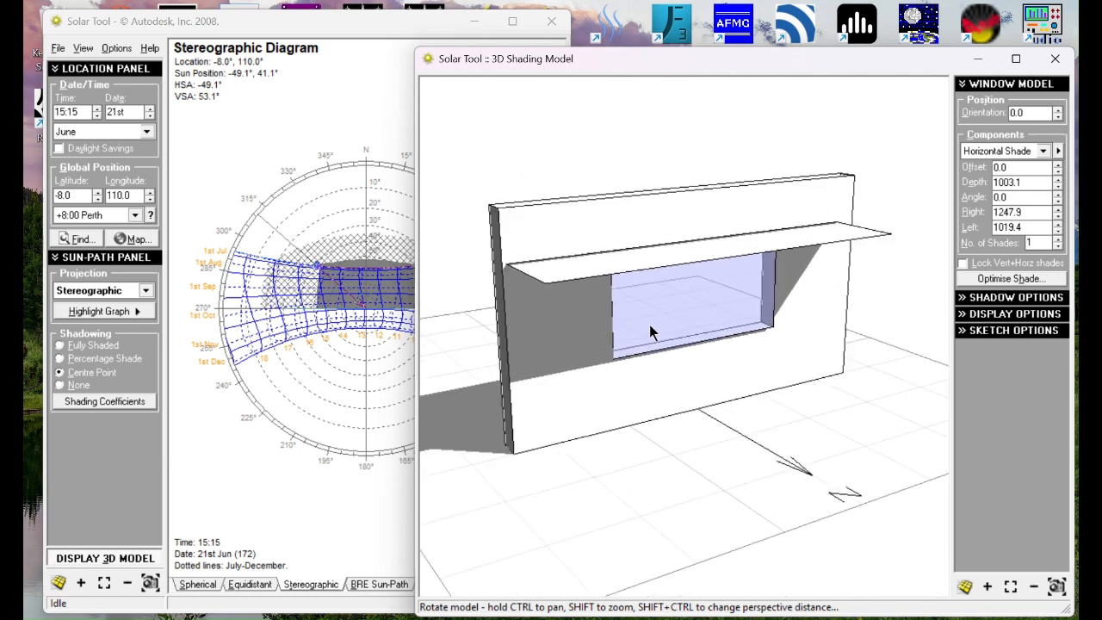
drag(523, 410, 787, 381)
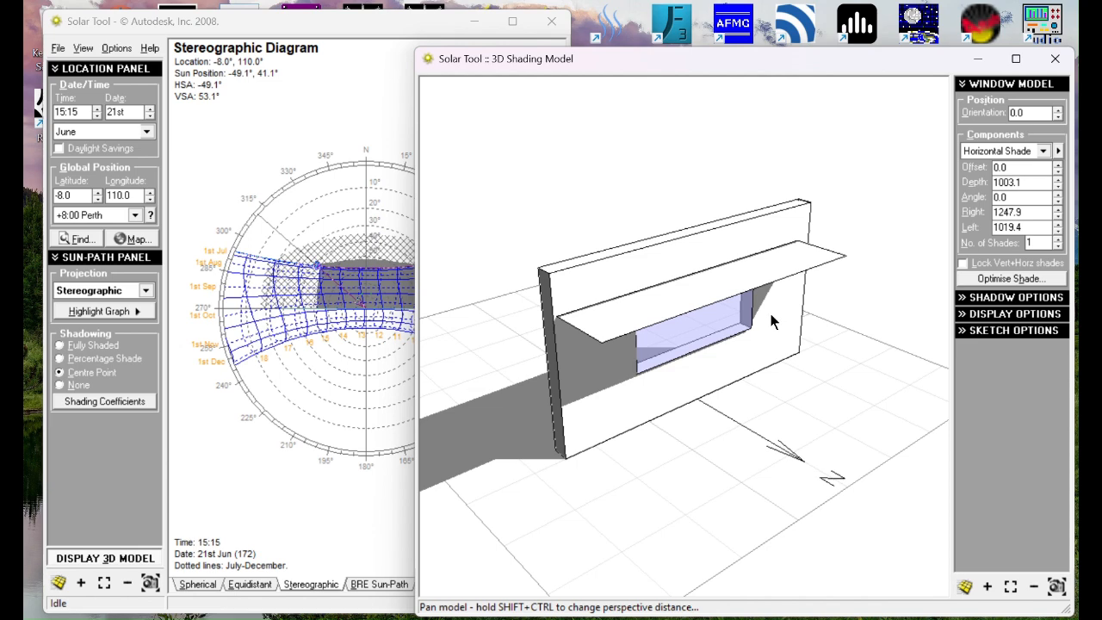
drag(694, 348, 699, 369)
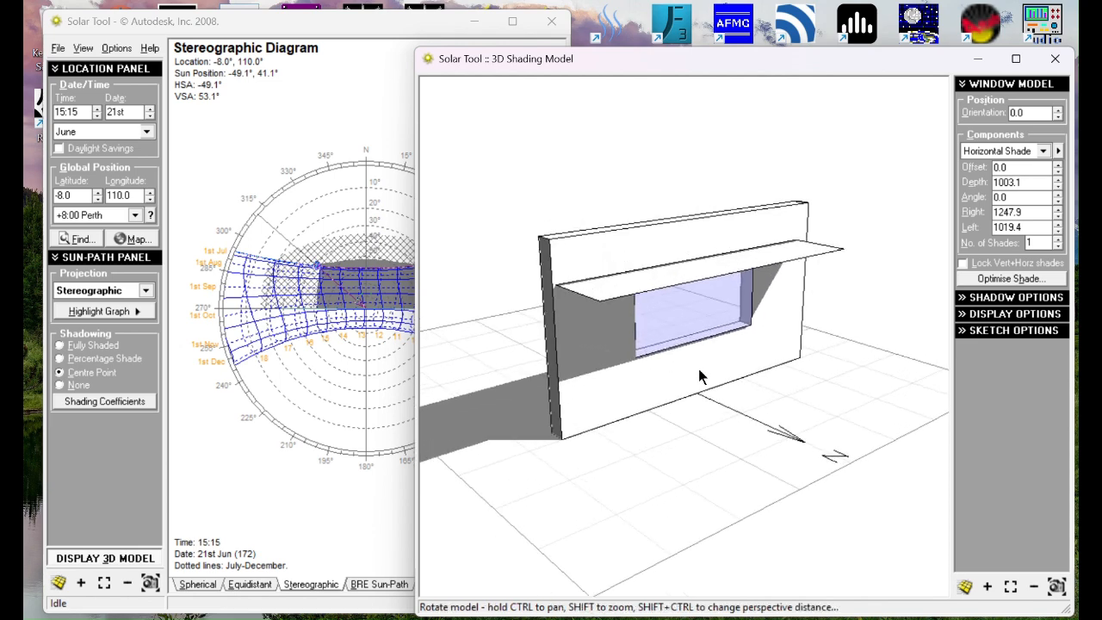
Step: Choose the Vertical Shade component and go through its offset, depth, angle, top and bottom settings
click(1013, 150)
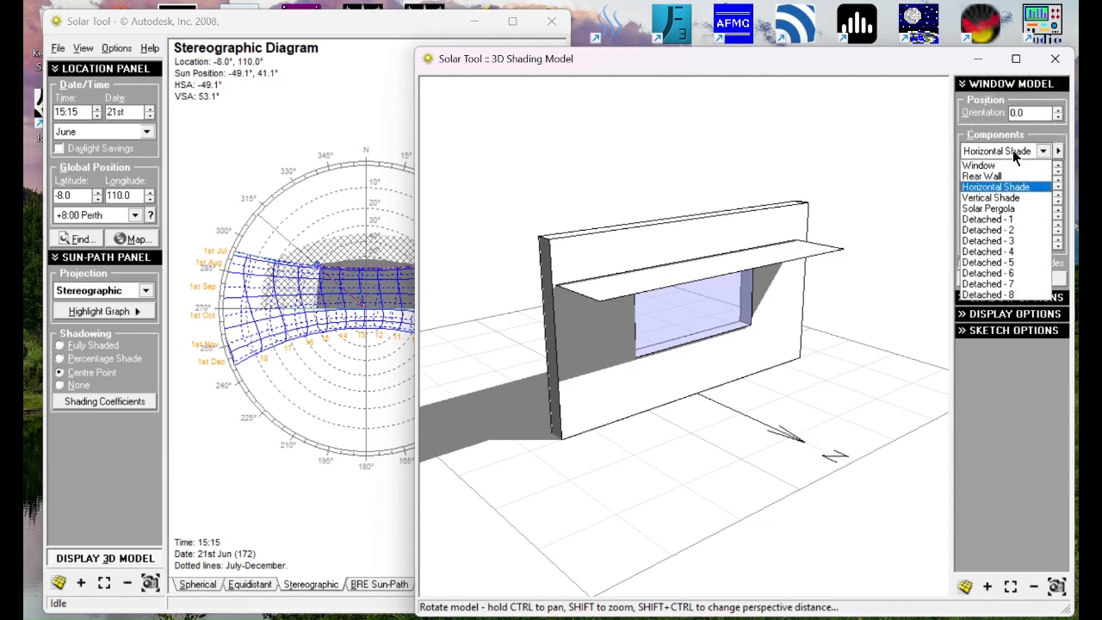
click(990, 198)
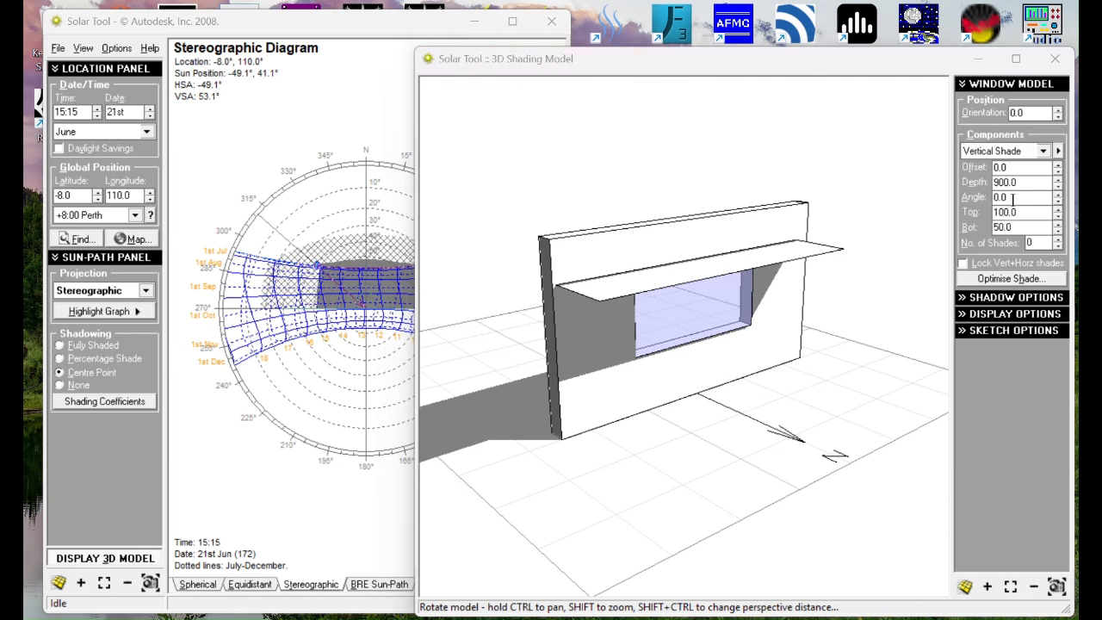
click(1017, 151)
click(1017, 151)
click(1017, 150)
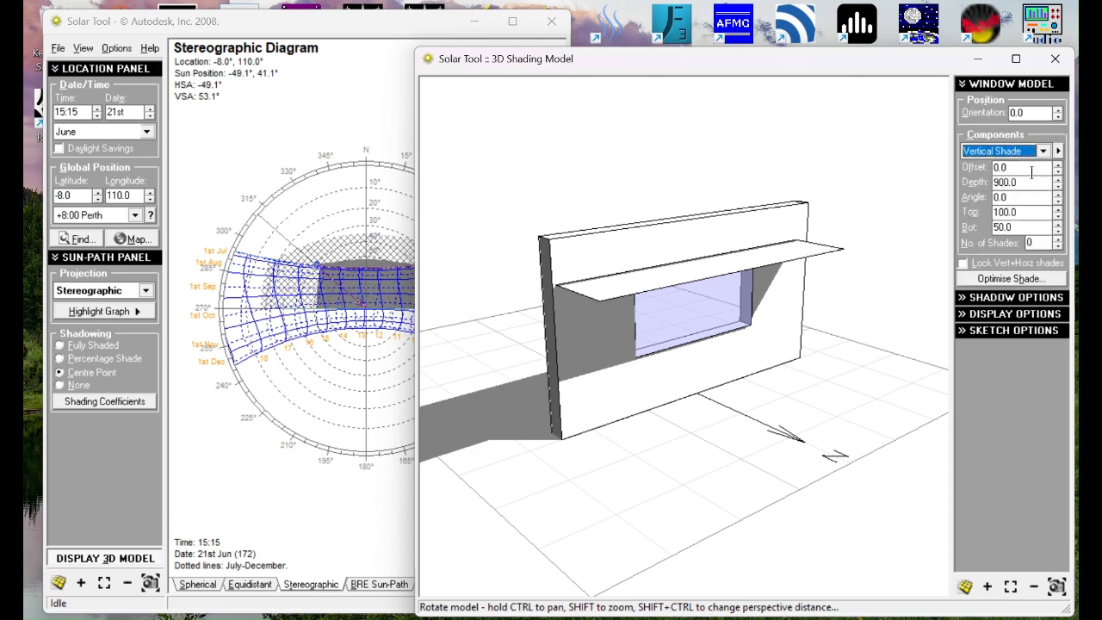
click(1028, 167)
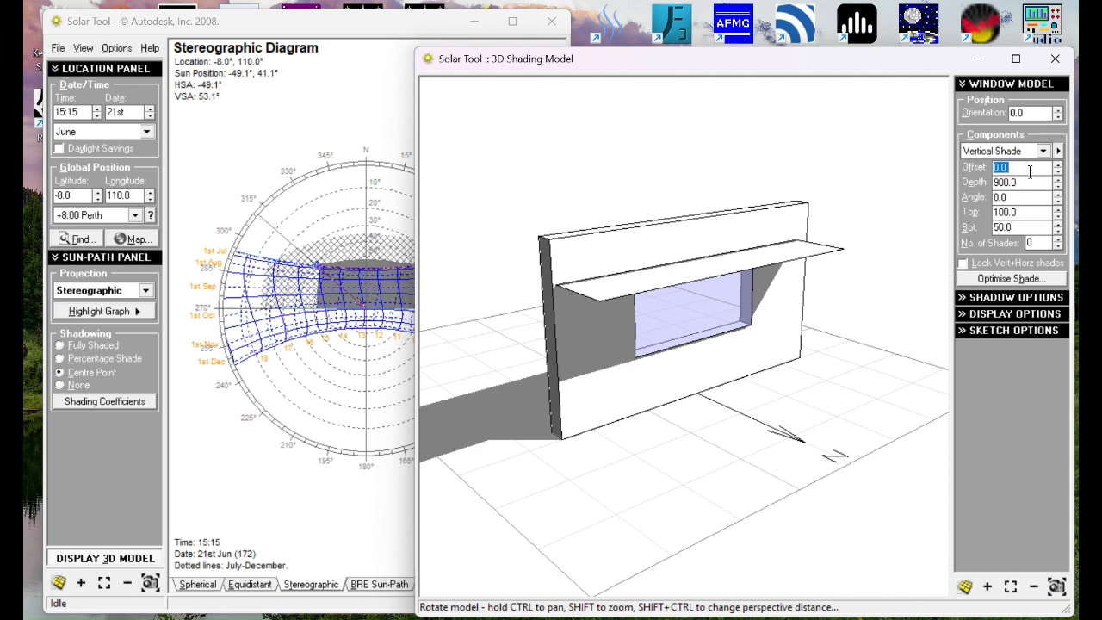
click(1030, 180)
click(1025, 197)
click(1032, 214)
click(1018, 229)
Step: Set the number of vertical shades to 1 and examine the fin beside the window
click(1037, 242)
text(1)
click(1058, 239)
click(1059, 246)
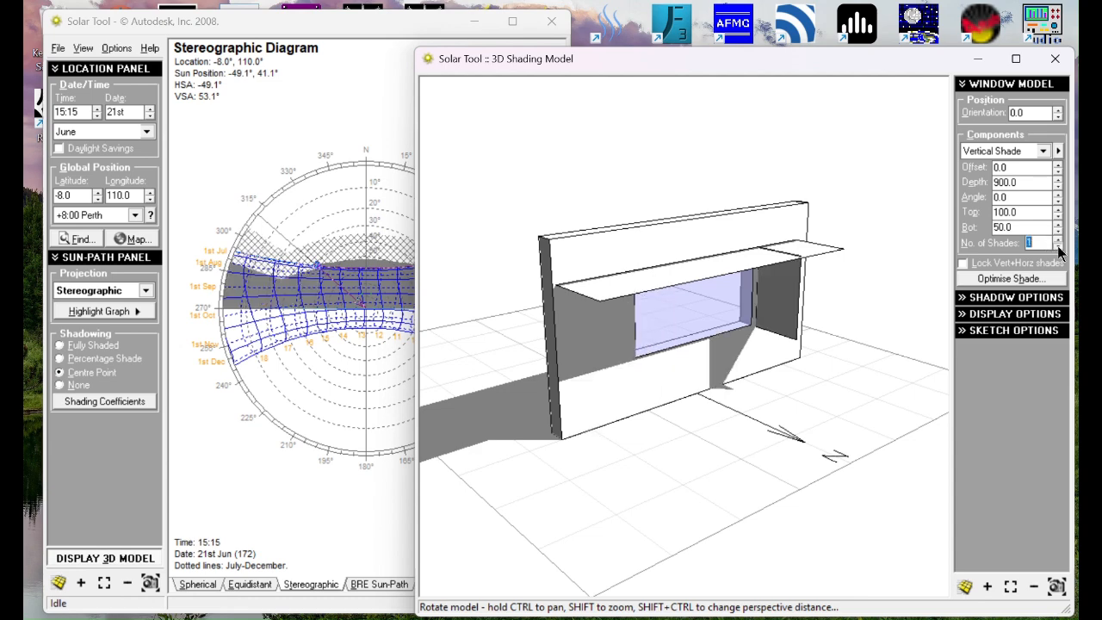
mouse_move(820, 274)
mouse_down()
mouse_move(747, 310)
mouse_move(573, 305)
mouse_move(777, 326)
mouse_up()
Step: Reduce the vertical shades to 0 and raise the number one at a time to 4, comparing the fins across the window
click(1059, 246)
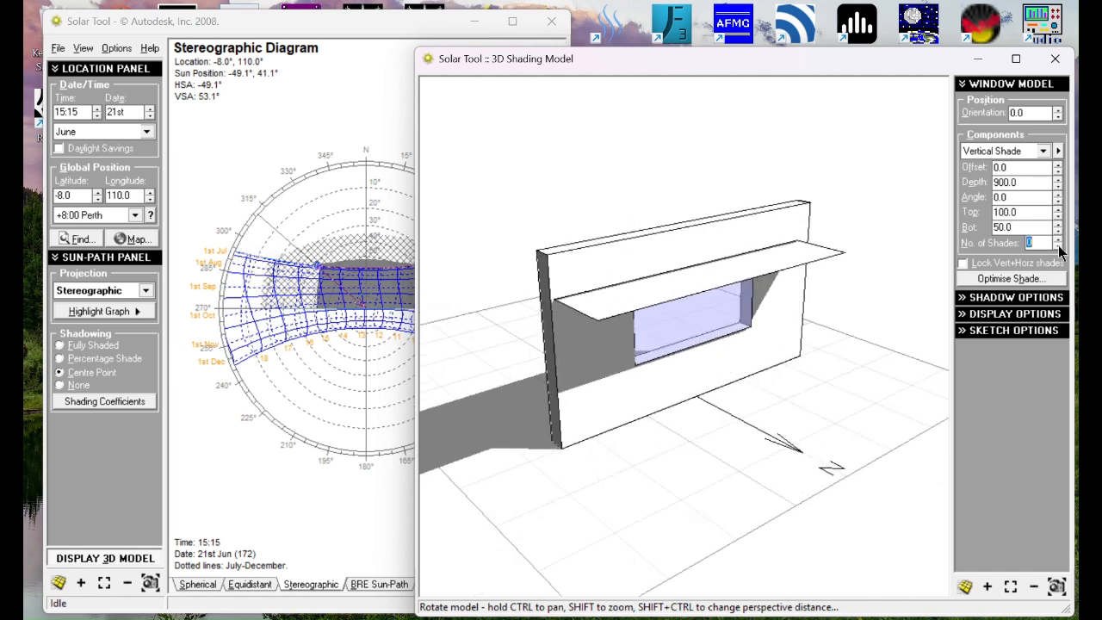
click(1057, 240)
click(1057, 240)
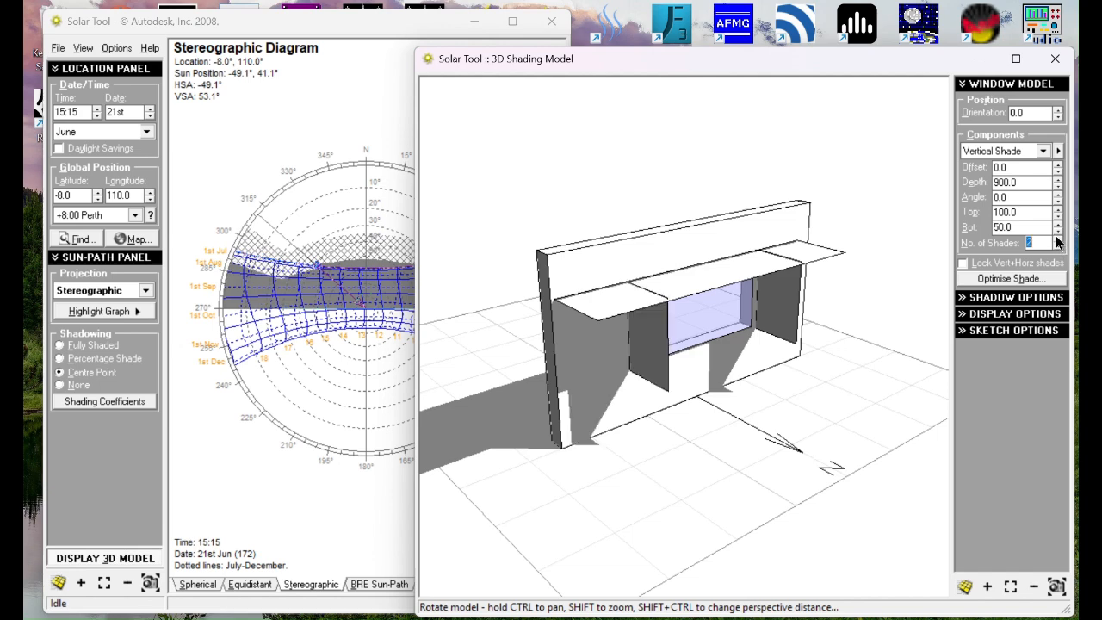
click(1057, 239)
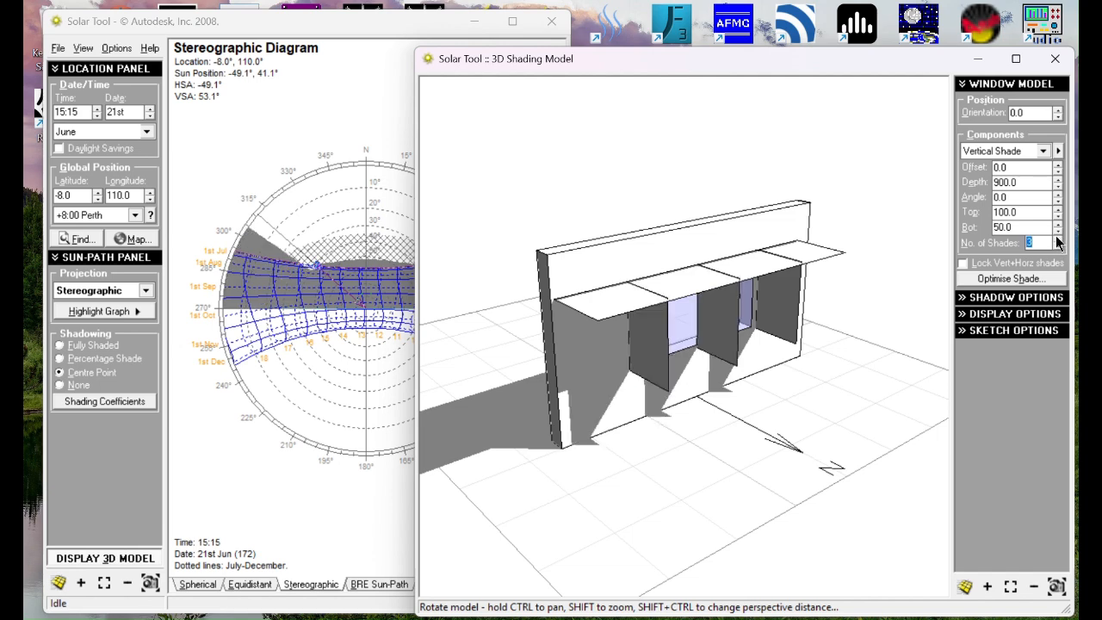
mouse_move(844, 385)
mouse_down()
mouse_move(722, 332)
mouse_move(671, 278)
mouse_move(586, 305)
mouse_move(900, 297)
mouse_move(651, 337)
mouse_move(635, 365)
mouse_move(760, 374)
mouse_move(853, 354)
mouse_move(895, 326)
mouse_move(770, 320)
mouse_move(790, 276)
mouse_move(886, 284)
mouse_move(907, 298)
mouse_move(895, 327)
mouse_move(842, 336)
mouse_up()
click(1057, 239)
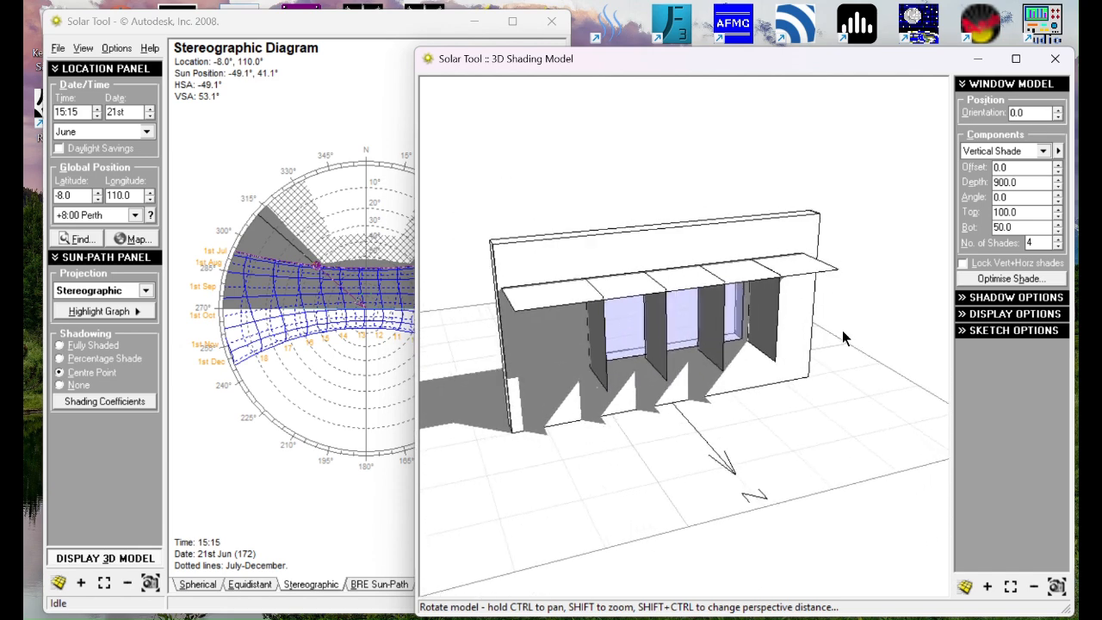
Step: Set the number of vertical shades to 2 and examine the fins on both sides of the window
click(1058, 247)
click(1058, 247)
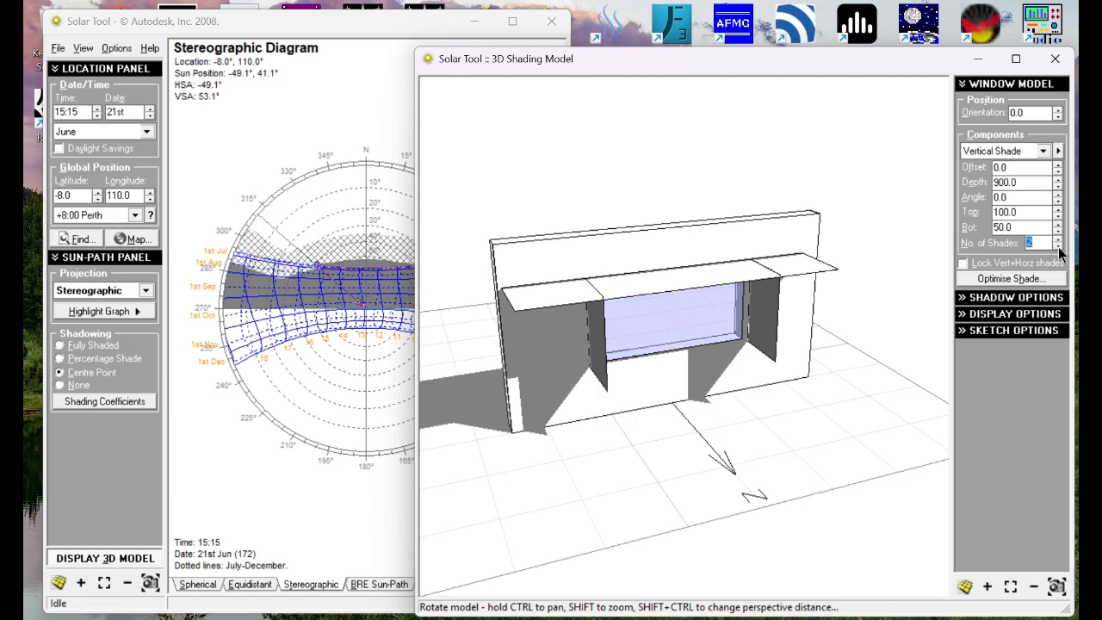
mouse_move(680, 490)
mouse_down()
mouse_move(615, 482)
mouse_move(672, 455)
mouse_move(792, 329)
mouse_up()
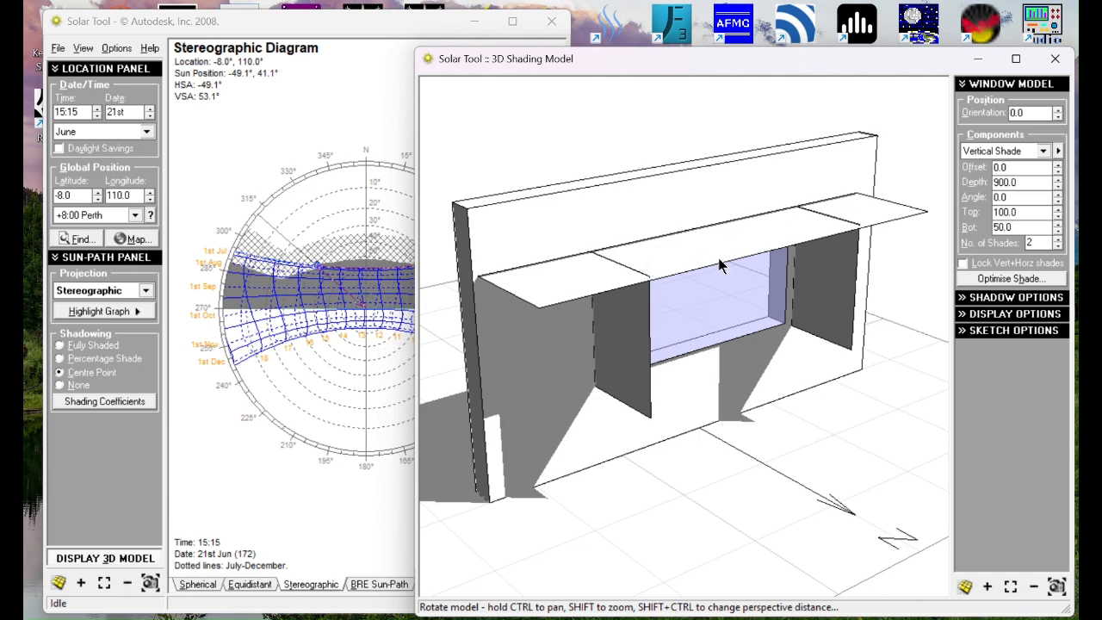
mouse_move(721, 295)
mouse_down()
mouse_move(729, 278)
mouse_move(663, 228)
mouse_move(588, 233)
mouse_move(695, 238)
mouse_move(776, 200)
mouse_move(774, 297)
mouse_up()
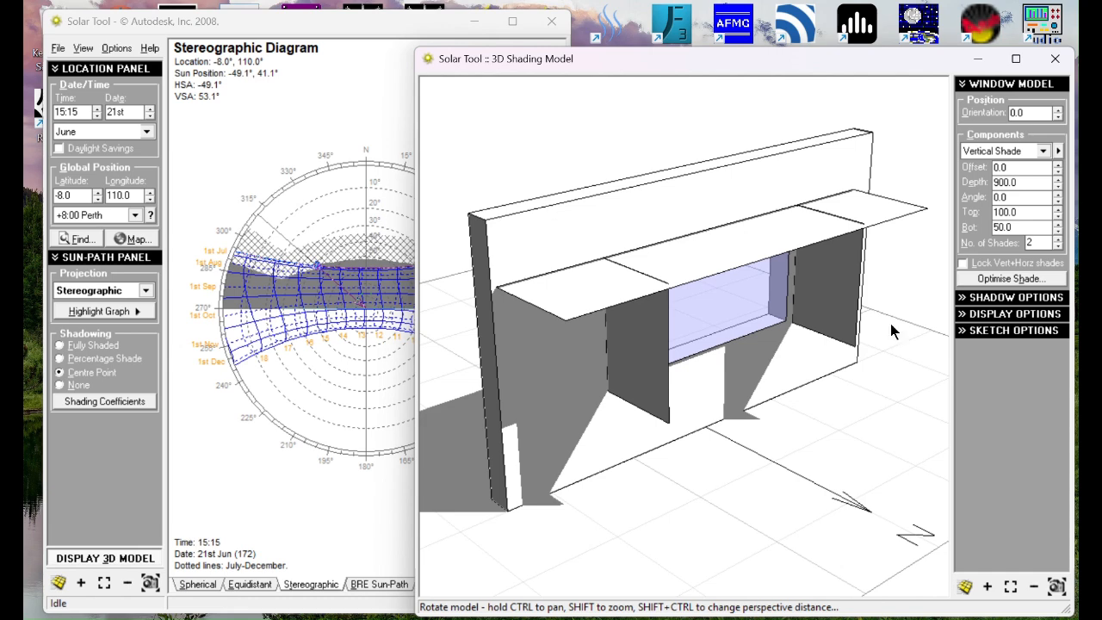
Step: Lock the vertical and horizontal shades together and examine the combined box around the window from several angles
click(1006, 279)
click(994, 266)
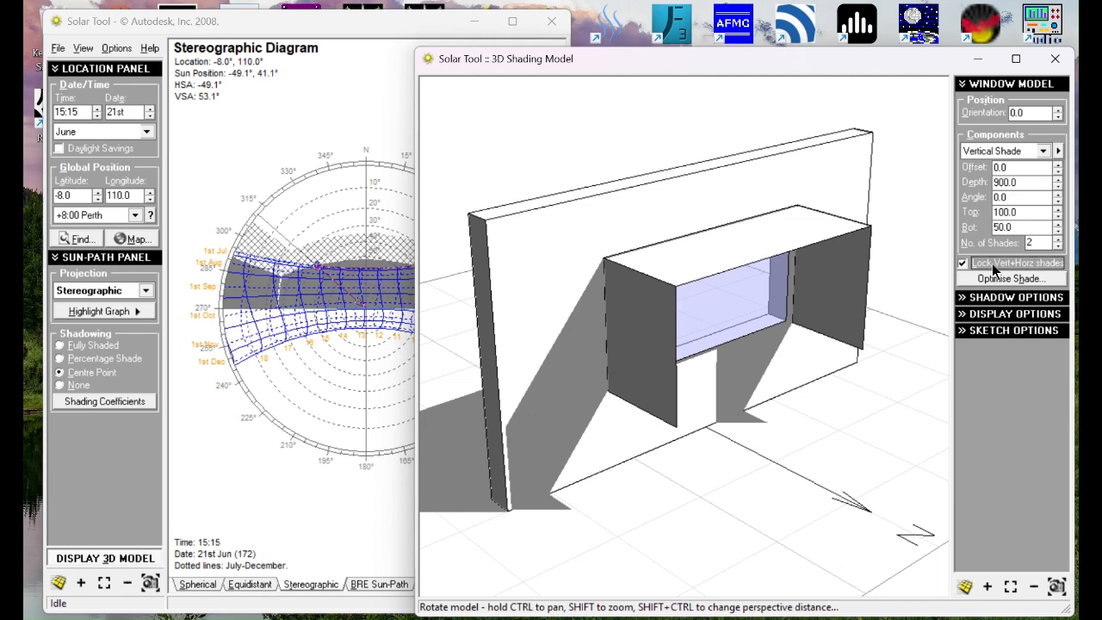
mouse_move(822, 413)
mouse_down()
mouse_move(755, 364)
mouse_move(687, 339)
mouse_move(611, 344)
mouse_move(738, 382)
mouse_move(656, 248)
mouse_move(754, 298)
mouse_up()
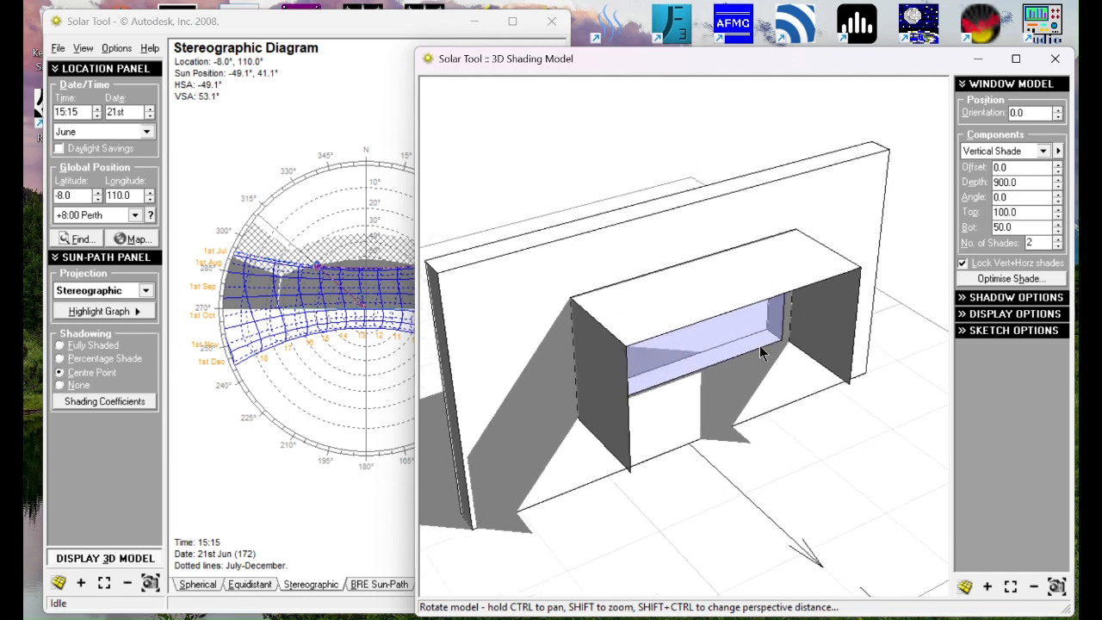
drag(759, 345, 828, 287)
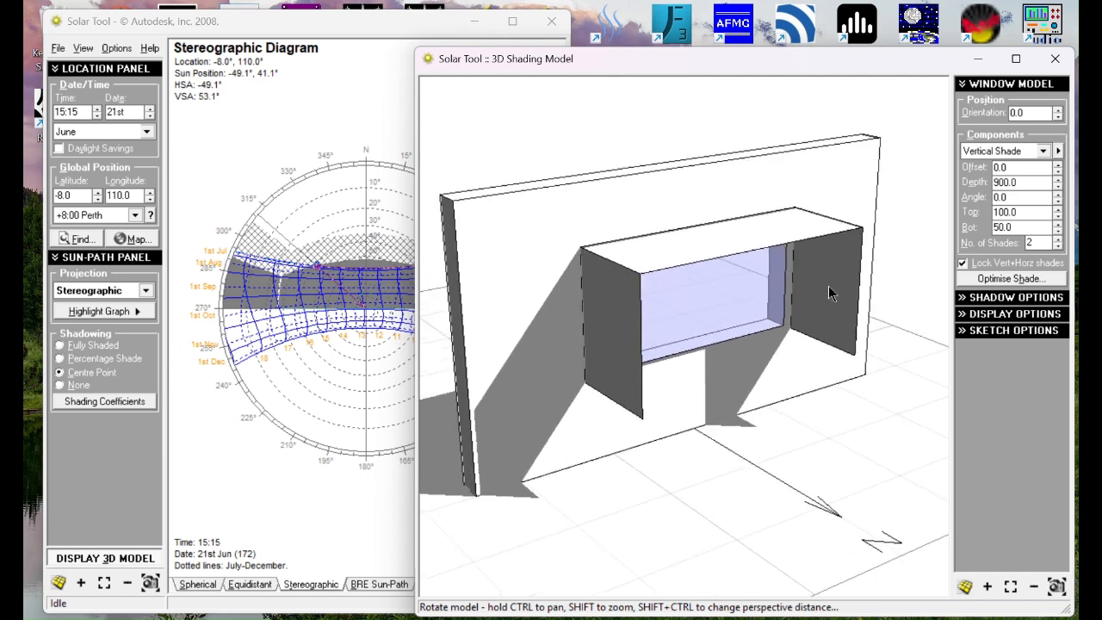
Step: Optimise the locked shades for 10:00 to 15:00 over the whole year, close the optimisation settings and examine the model
click(1010, 279)
click(522, 339)
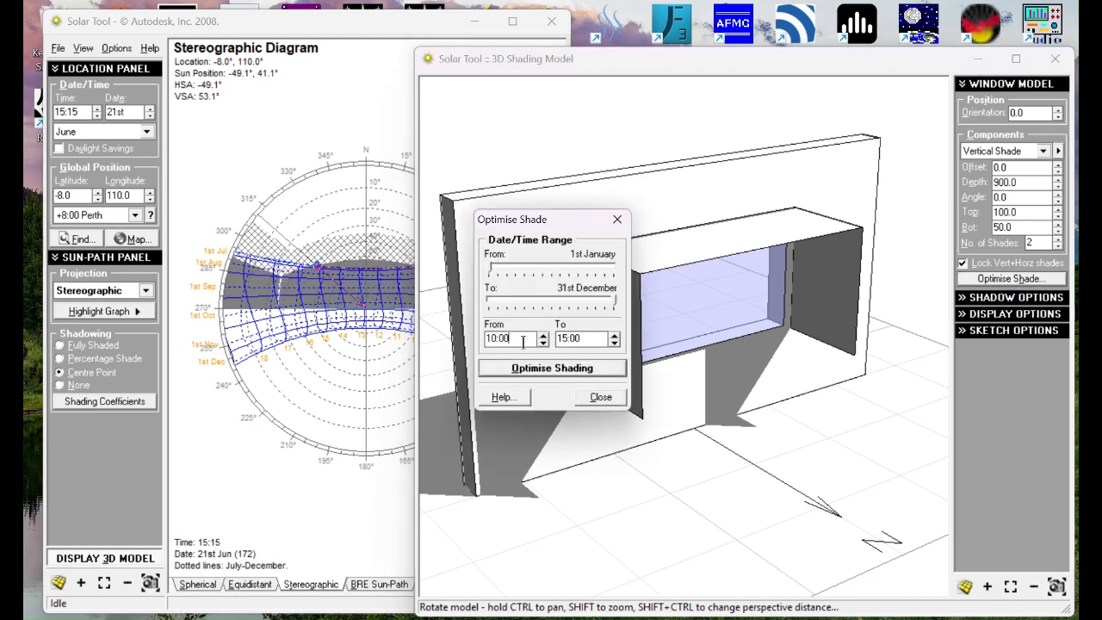
click(589, 339)
click(556, 372)
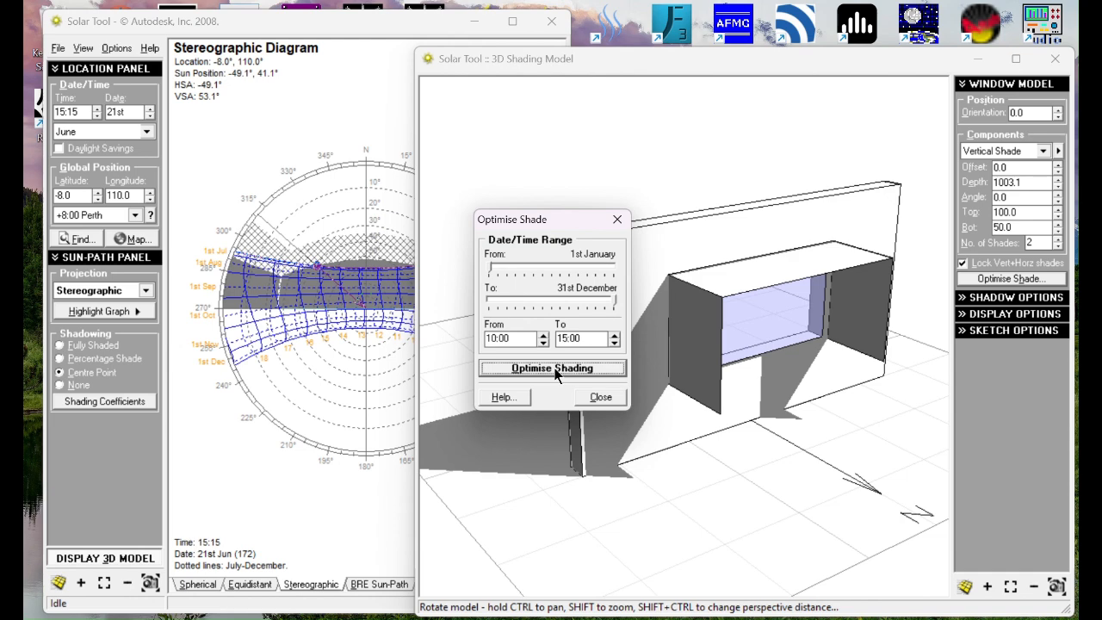
click(587, 395)
mouse_move(731, 408)
mouse_down()
mouse_move(780, 411)
mouse_move(622, 412)
mouse_move(568, 369)
mouse_move(555, 334)
mouse_move(507, 335)
mouse_move(578, 360)
mouse_move(836, 399)
mouse_move(732, 430)
mouse_move(756, 431)
mouse_move(733, 409)
mouse_move(616, 409)
mouse_move(814, 413)
mouse_move(773, 410)
mouse_move(709, 428)
mouse_move(723, 436)
mouse_up()
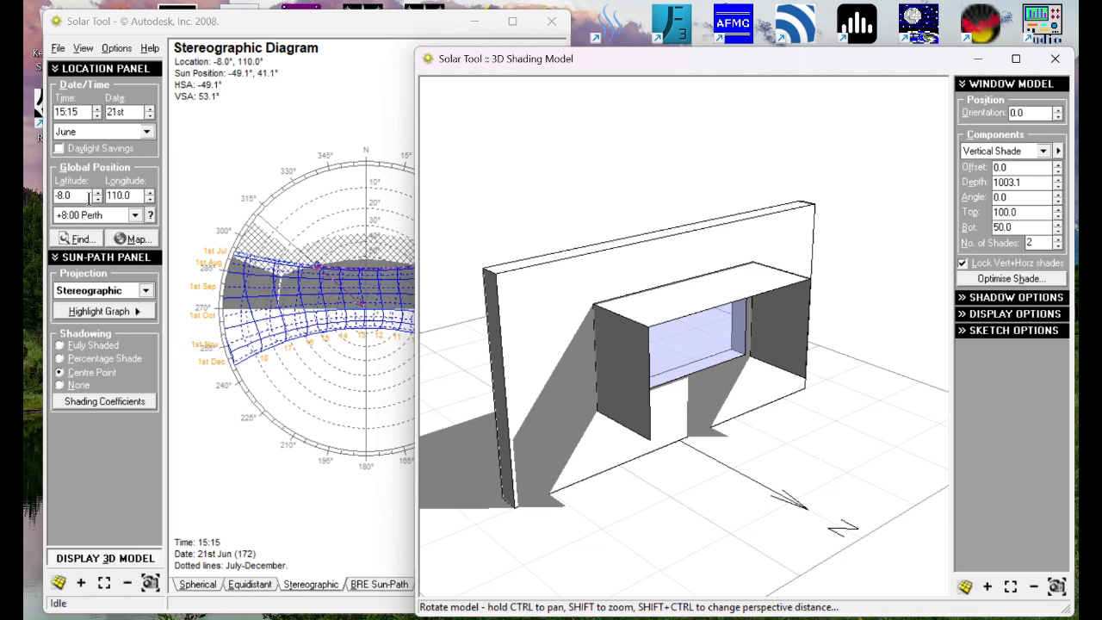
Step: Step the time back in 15-minute increments to 10:00 to follow the locked shades' shadow on the window
click(97, 115)
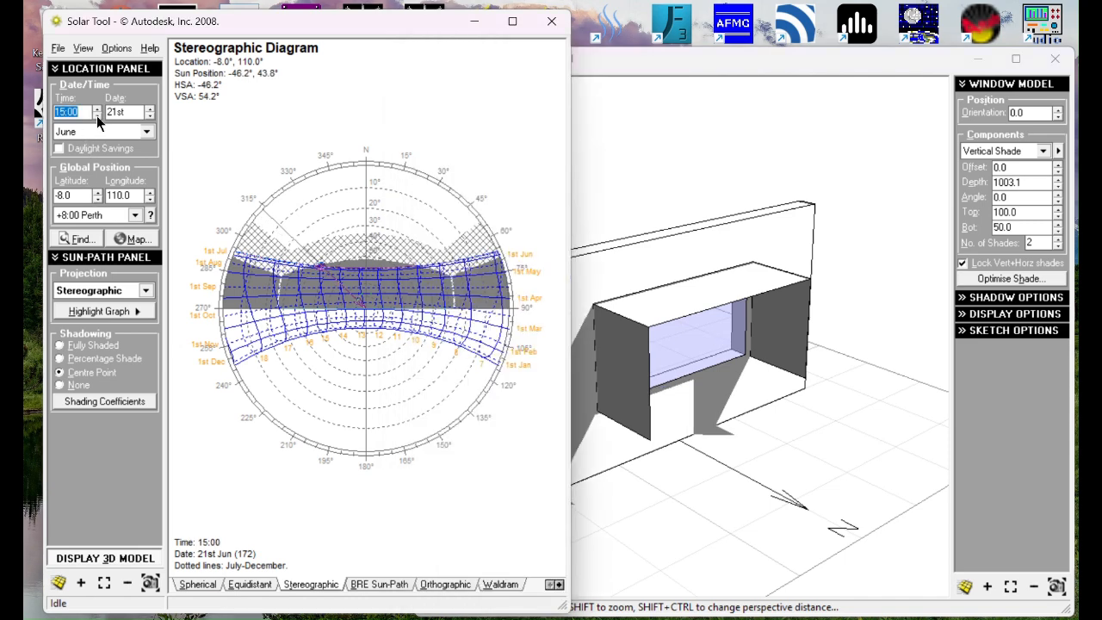
click(96, 115)
click(97, 115)
click(97, 116)
click(96, 115)
click(97, 115)
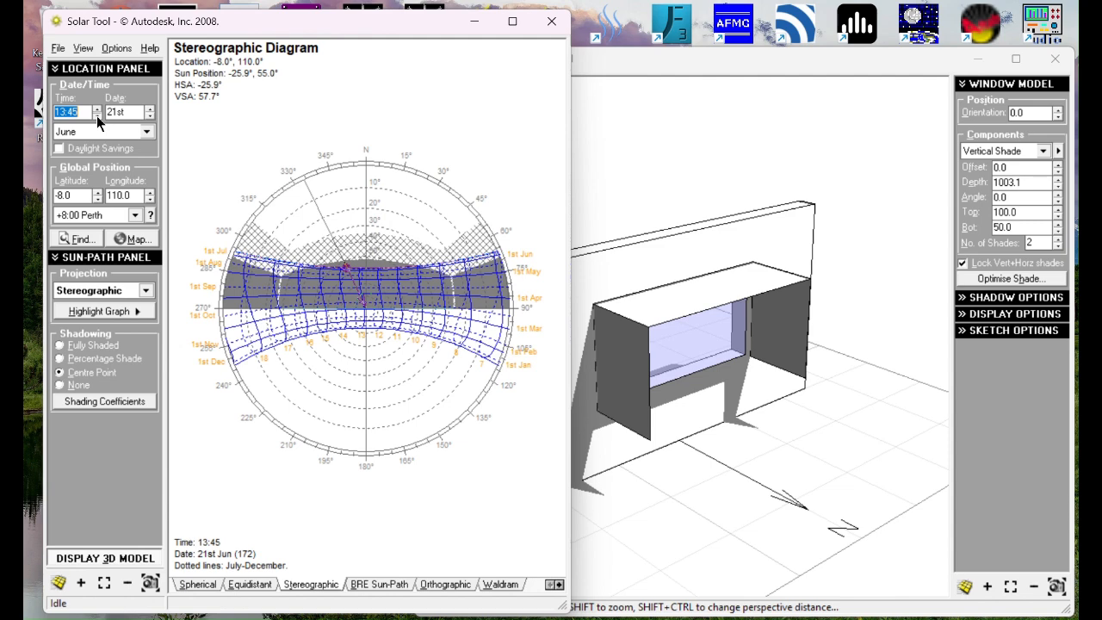
click(97, 115)
click(96, 116)
click(96, 116)
click(96, 115)
click(97, 115)
click(96, 115)
click(97, 115)
click(97, 115)
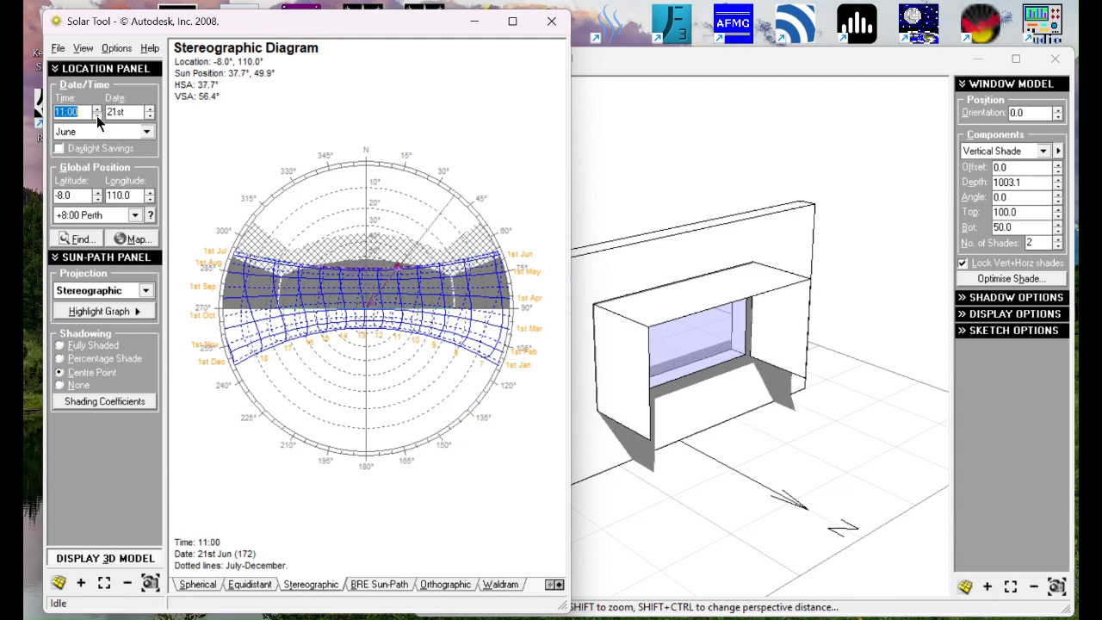
click(97, 115)
click(97, 115)
click(97, 115)
click(96, 116)
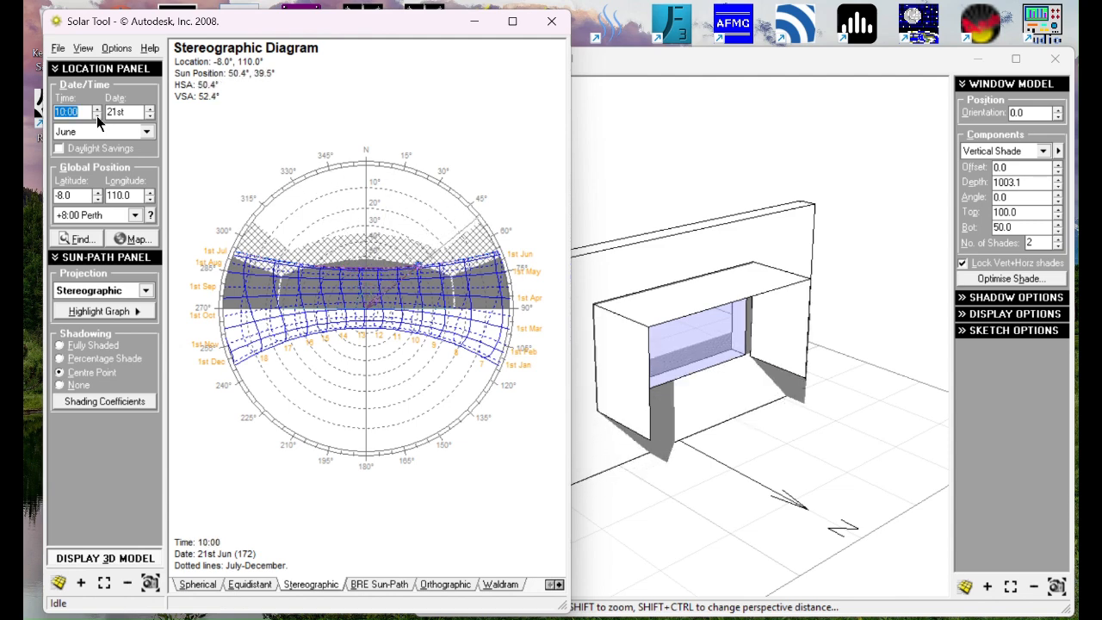
Step: Examine the locked shades' shadow on the window and wall at 10:00 from several angles and distances
drag(694, 381, 685, 340)
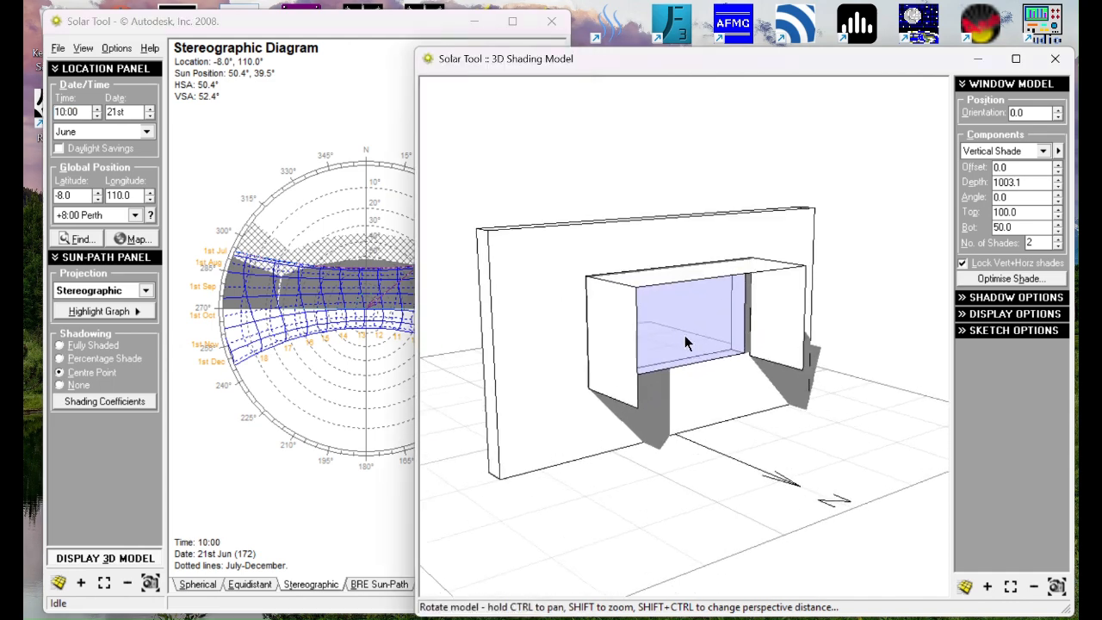
scroll(752, 318, up, 3)
scroll(732, 318, down, 1)
scroll(759, 309, up, 1)
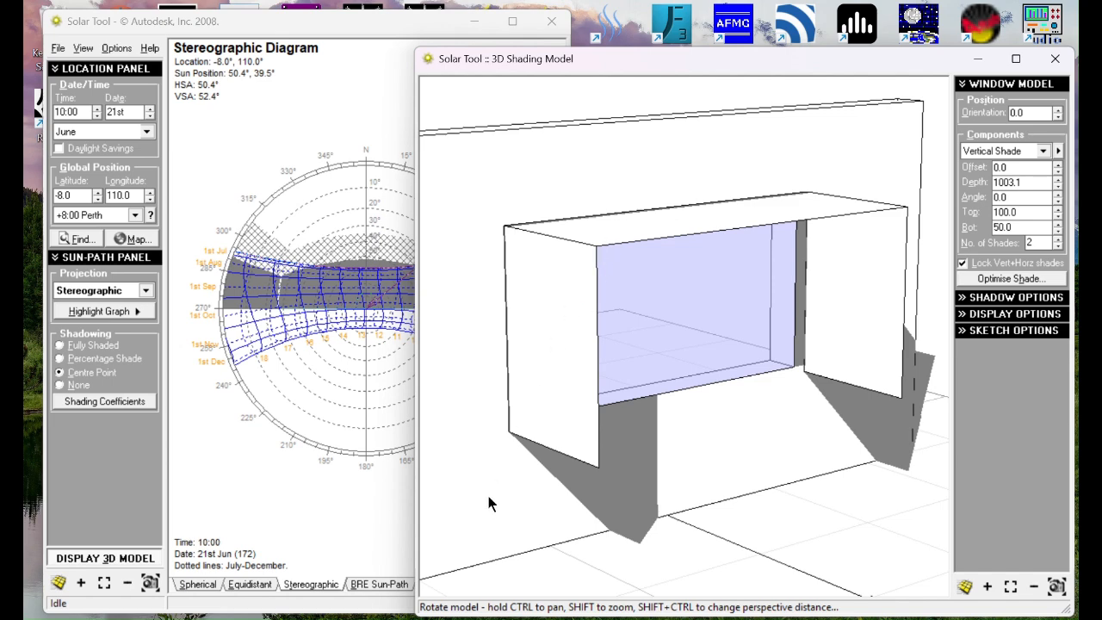
scroll(602, 342, down, 2)
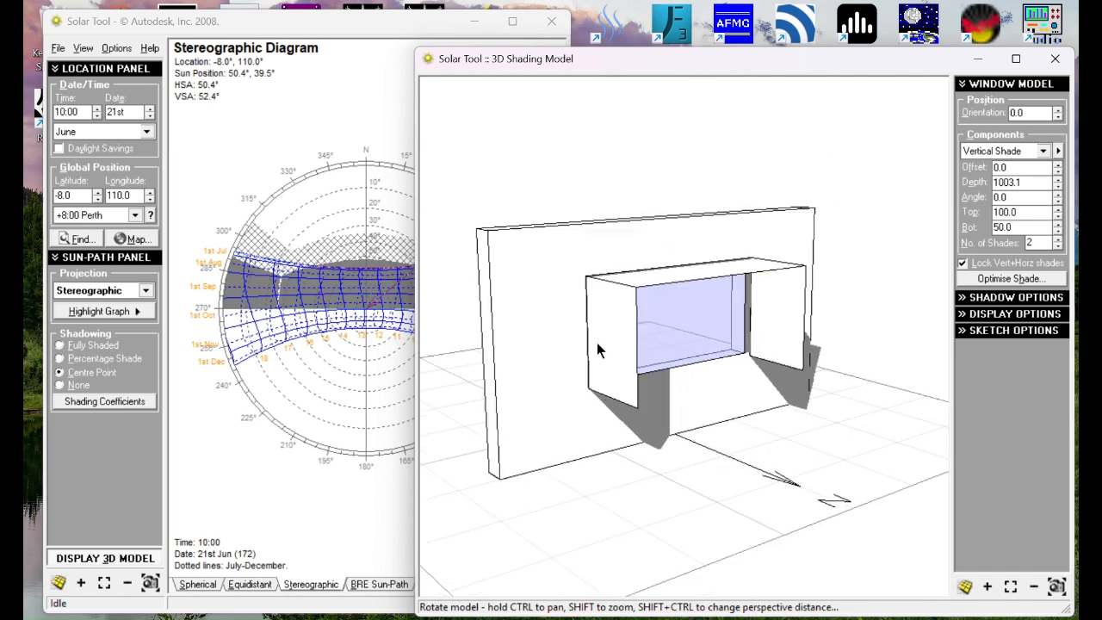
scroll(530, 334, up, 1)
ctrl+drag(600, 359, 632, 356)
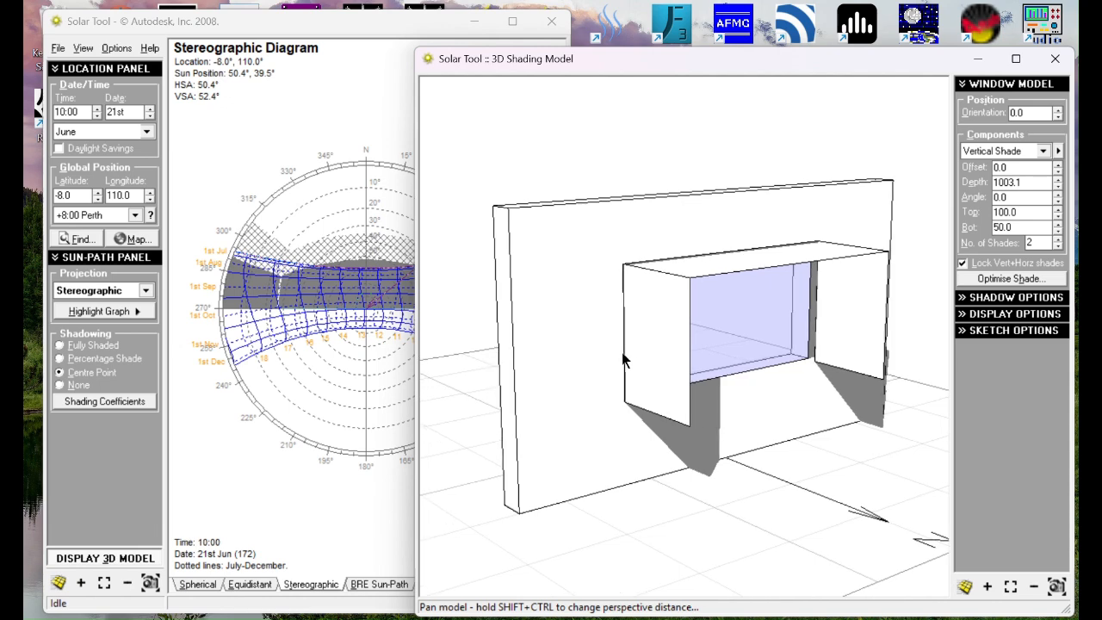
mouse_move(787, 357)
mouse_down()
mouse_move(672, 408)
mouse_move(746, 409)
mouse_move(792, 373)
mouse_move(768, 375)
mouse_up()
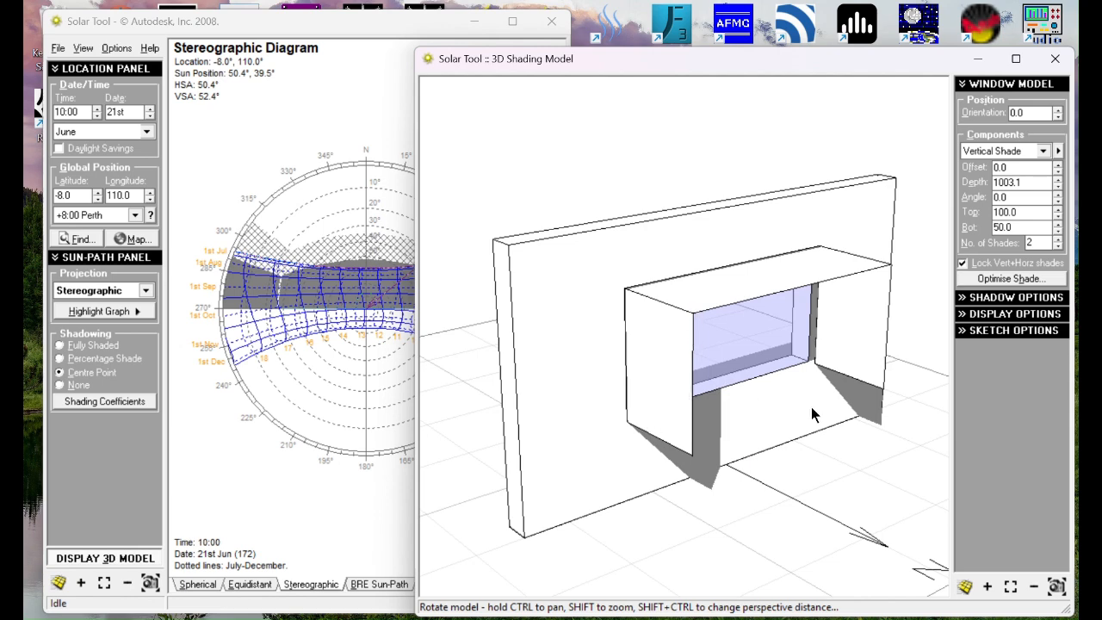
drag(811, 406, 780, 384)
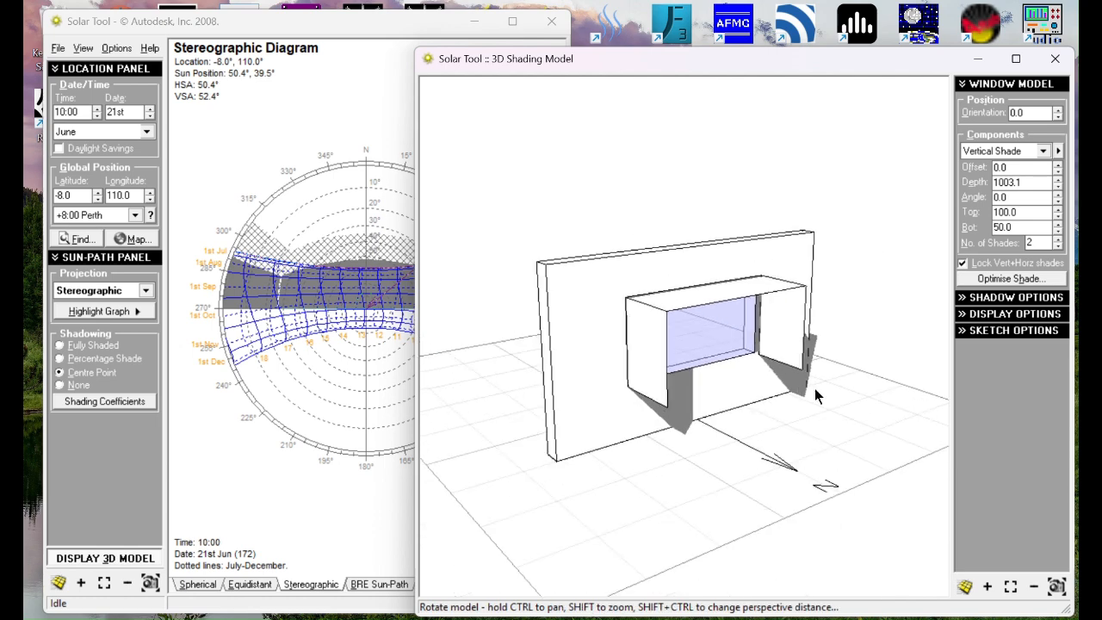
ctrl+drag(715, 340, 744, 325)
Step: Unlock the vertical and horizontal shades, set the window orientation to 45 degrees and examine the rotated model
click(995, 264)
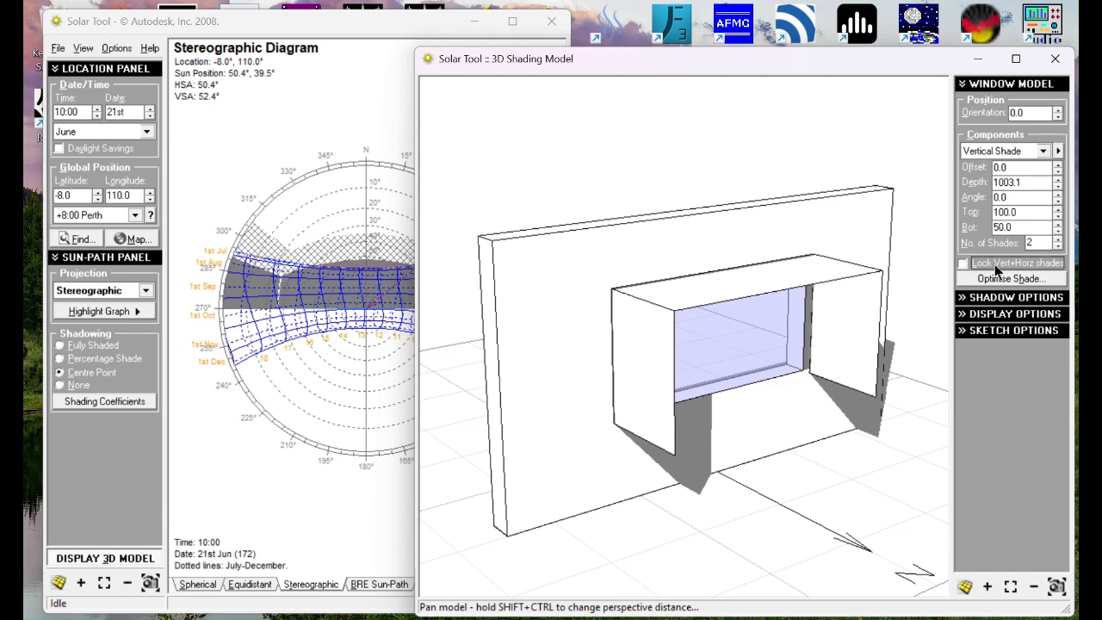
click(1035, 113)
click(1058, 110)
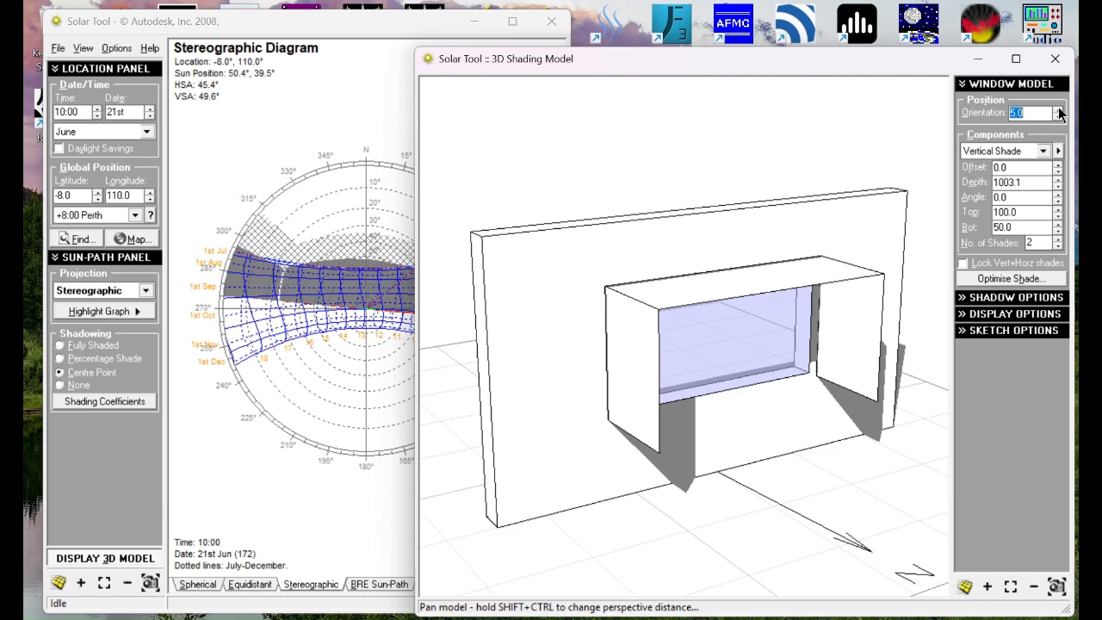
double_click(1043, 108)
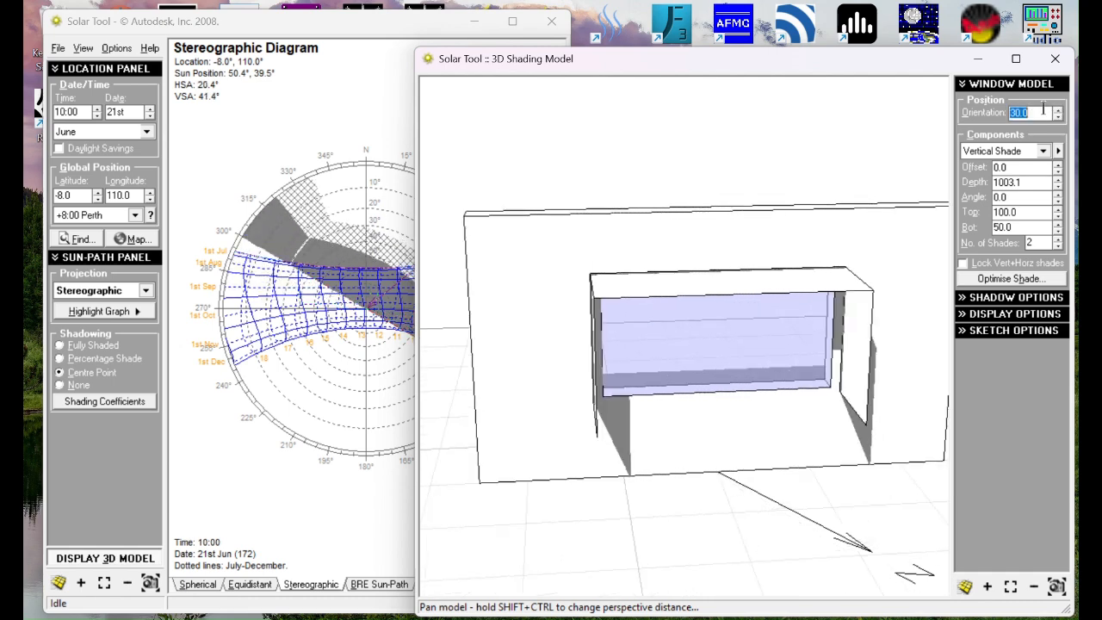
text(45)
key(Return)
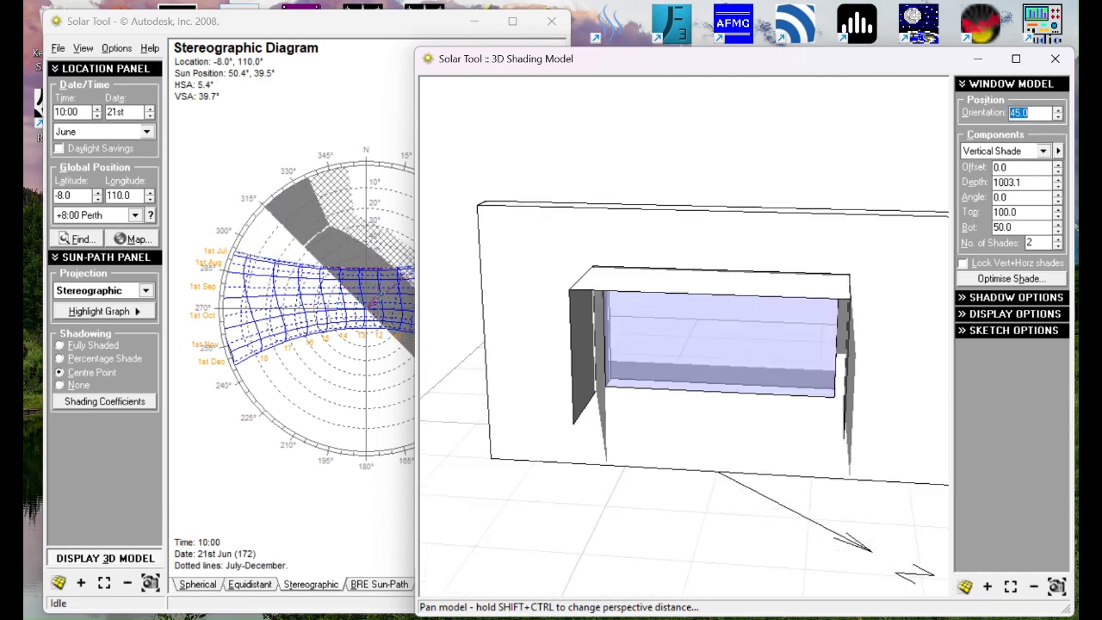
mouse_move(629, 463)
mouse_down()
mouse_move(799, 499)
mouse_move(792, 413)
mouse_move(773, 402)
mouse_up()
middle_drag(773, 397, 795, 386)
scroll(770, 368, down, 5)
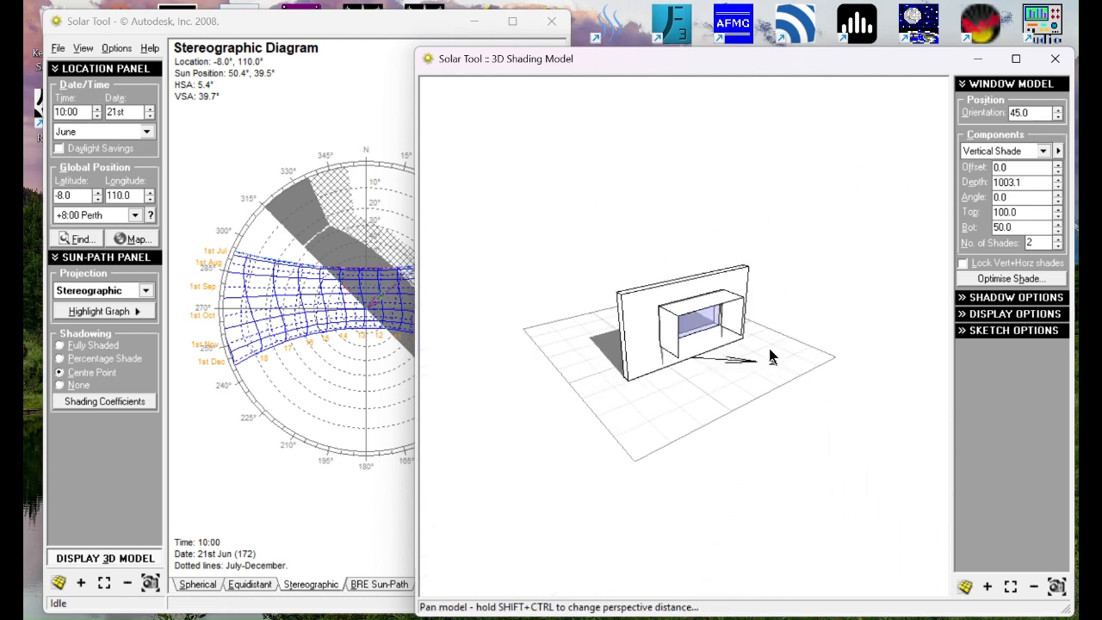
scroll(768, 348, up, 3)
scroll(718, 308, up, 2)
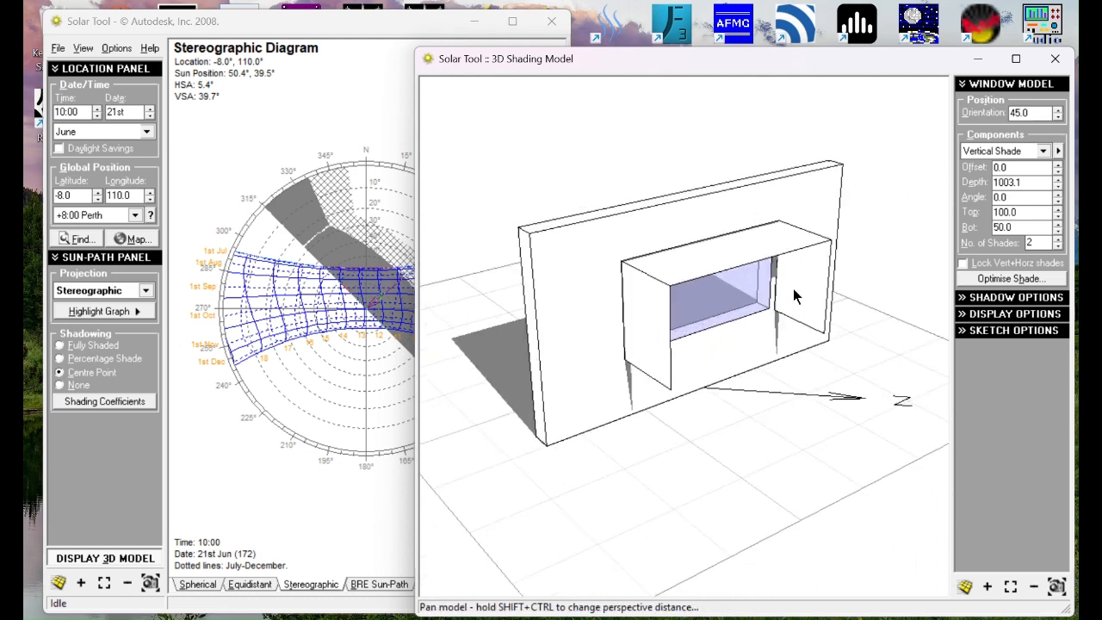
Step: Set the number of vertical shades to 0 so only the horizontal shade stays on the window
click(1011, 151)
click(1007, 186)
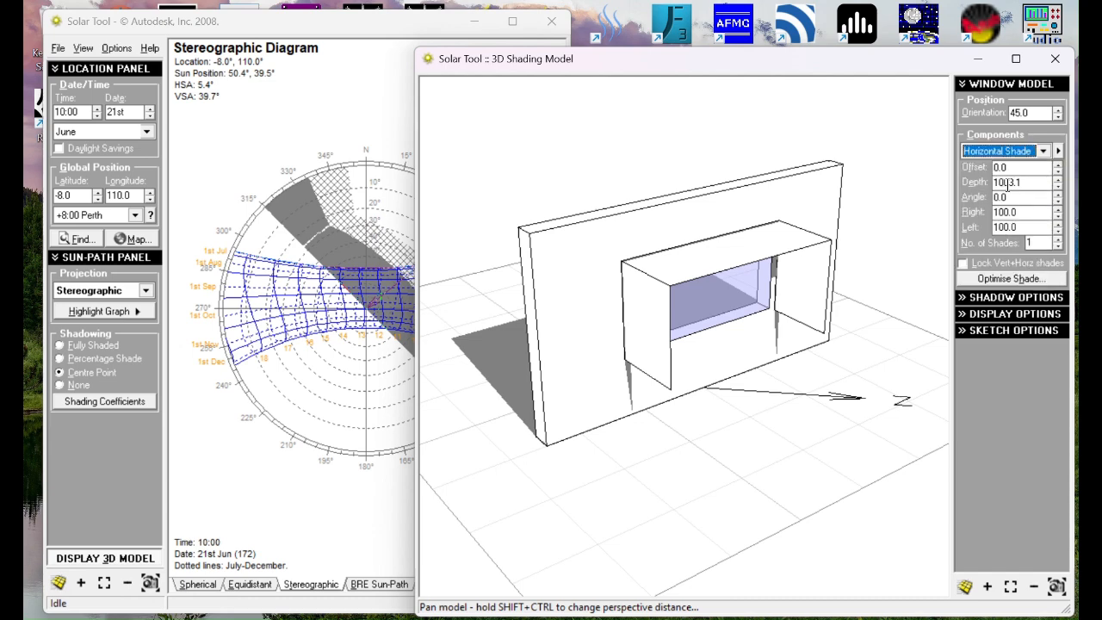
click(1039, 242)
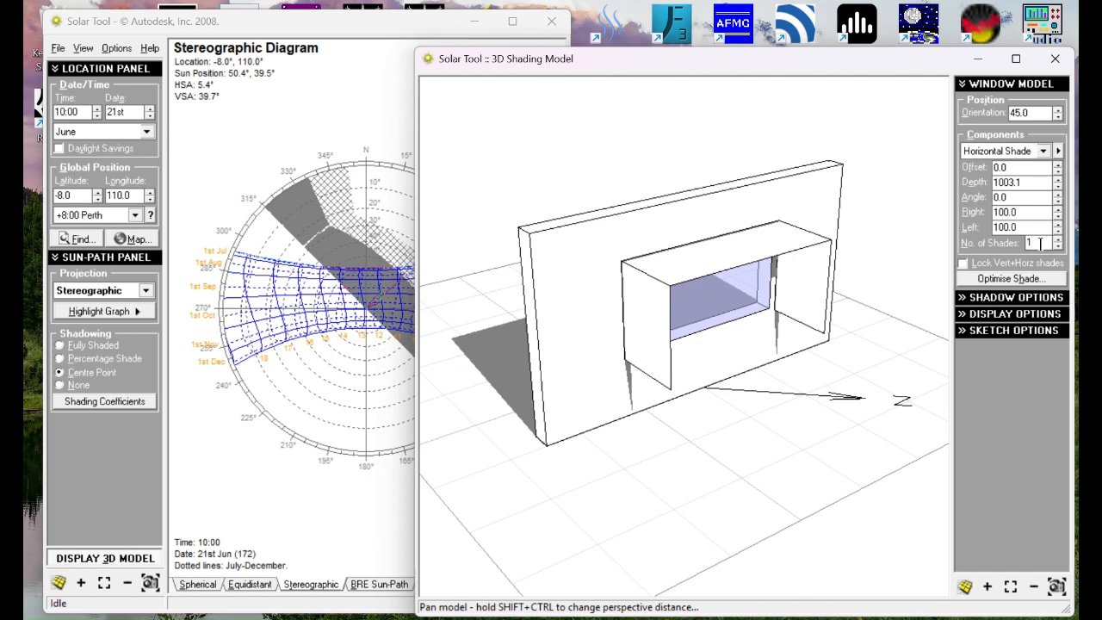
click(1017, 150)
click(1018, 149)
click(1018, 185)
text(1)
click(1031, 151)
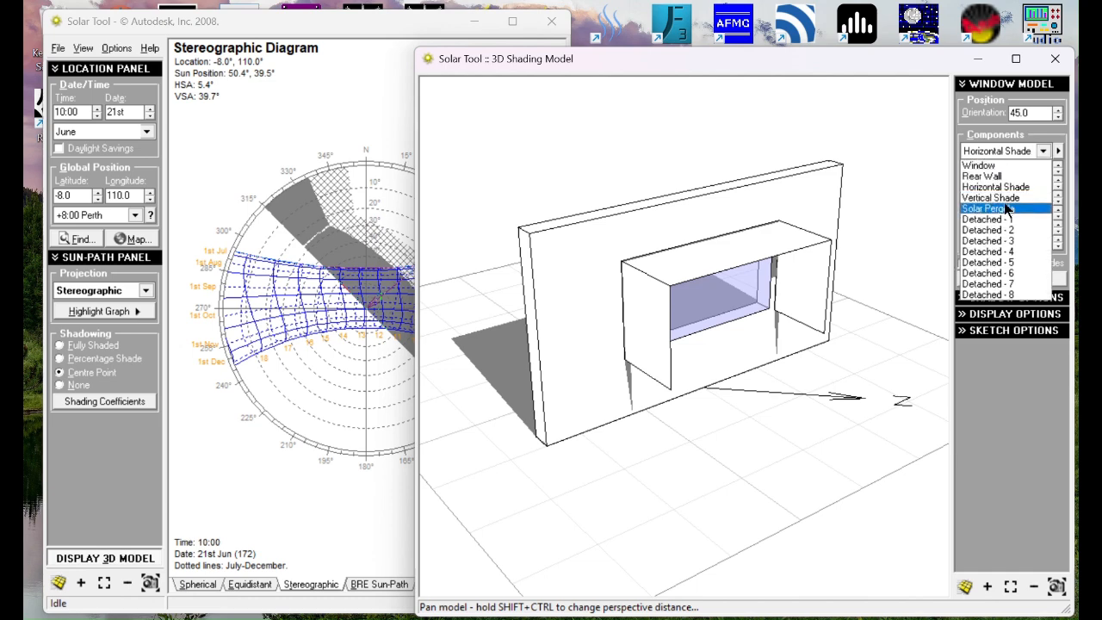
click(1005, 201)
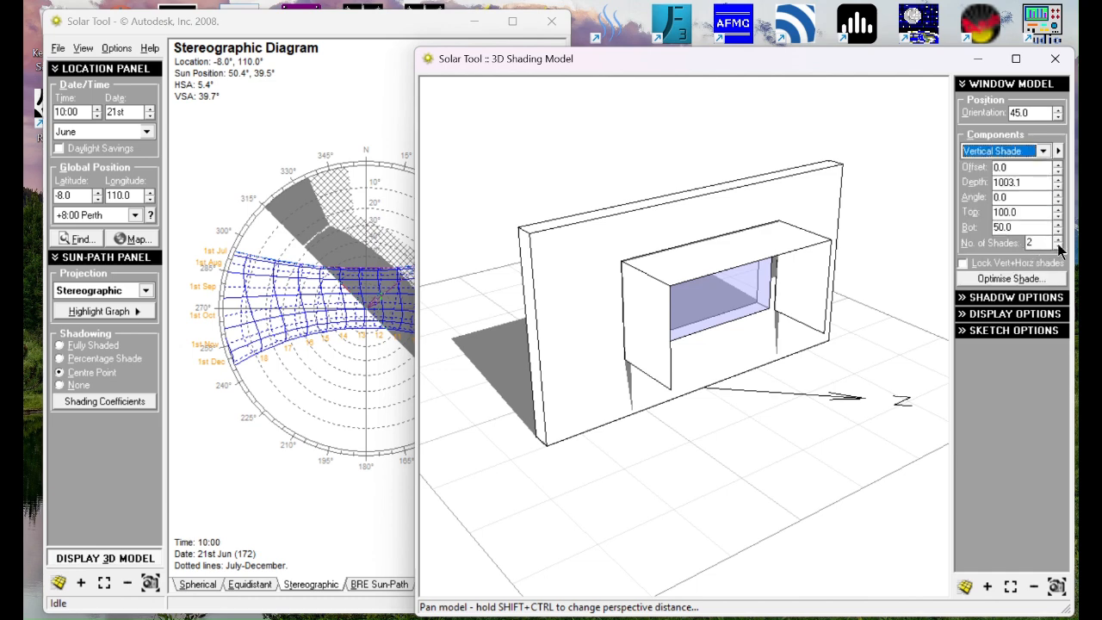
click(1060, 247)
click(1060, 247)
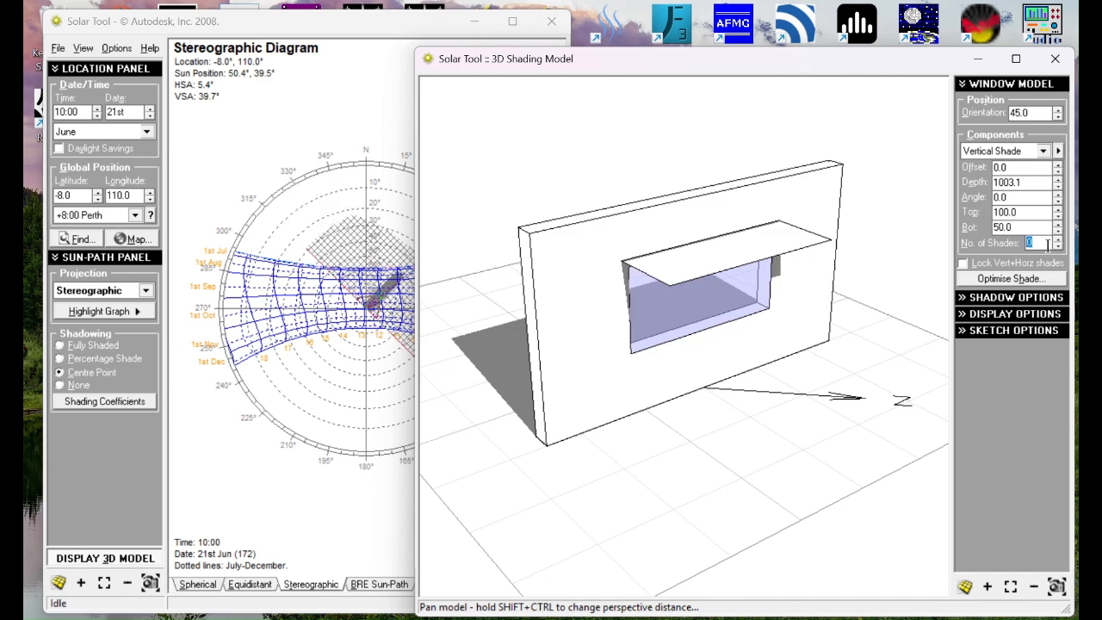
Step: Optimise the horizontal shade for 10:00 to 15:00 over the whole year and examine its depth and side extensions
click(1016, 152)
click(999, 187)
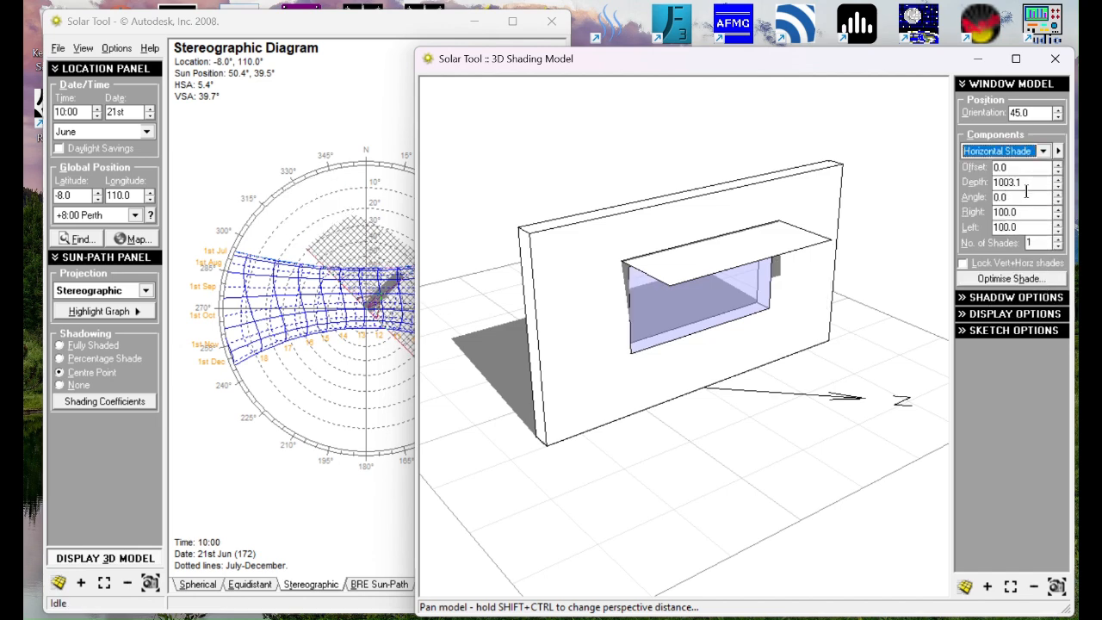
click(1010, 279)
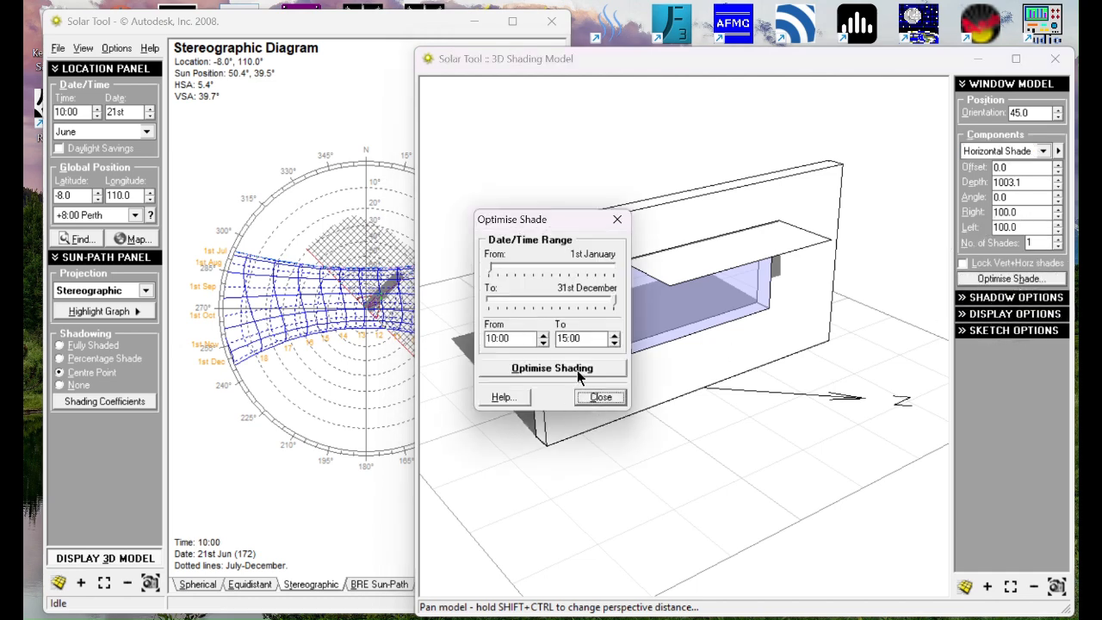
click(576, 369)
click(600, 397)
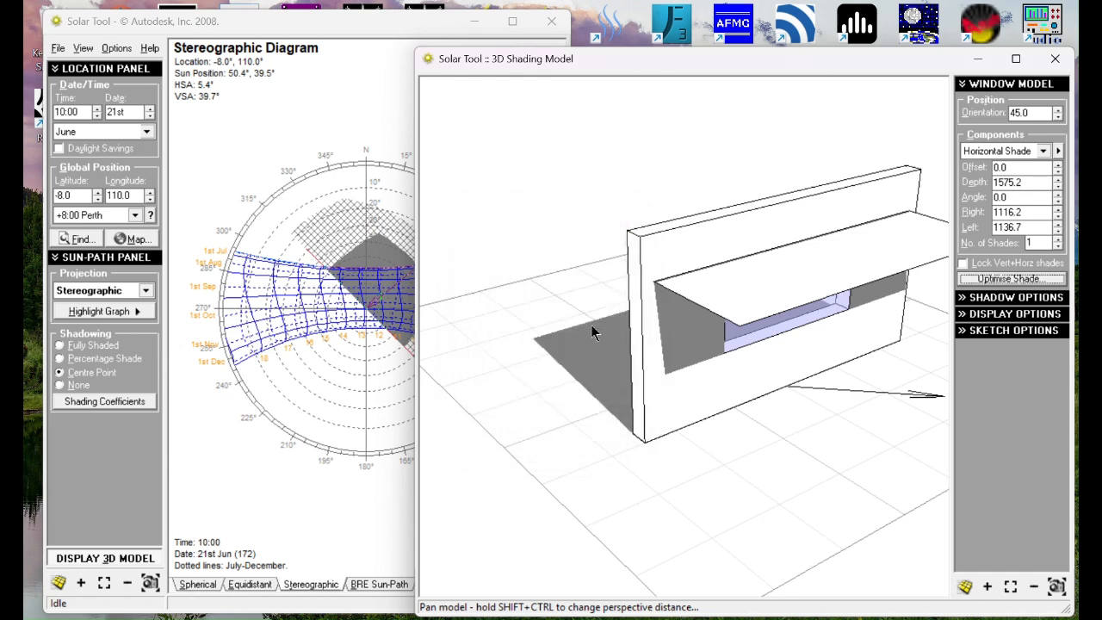
mouse_move(796, 335)
right_down()
mouse_move(675, 357)
mouse_move(705, 372)
mouse_move(642, 341)
mouse_move(589, 348)
mouse_move(783, 372)
mouse_move(795, 384)
mouse_move(742, 393)
right_up()
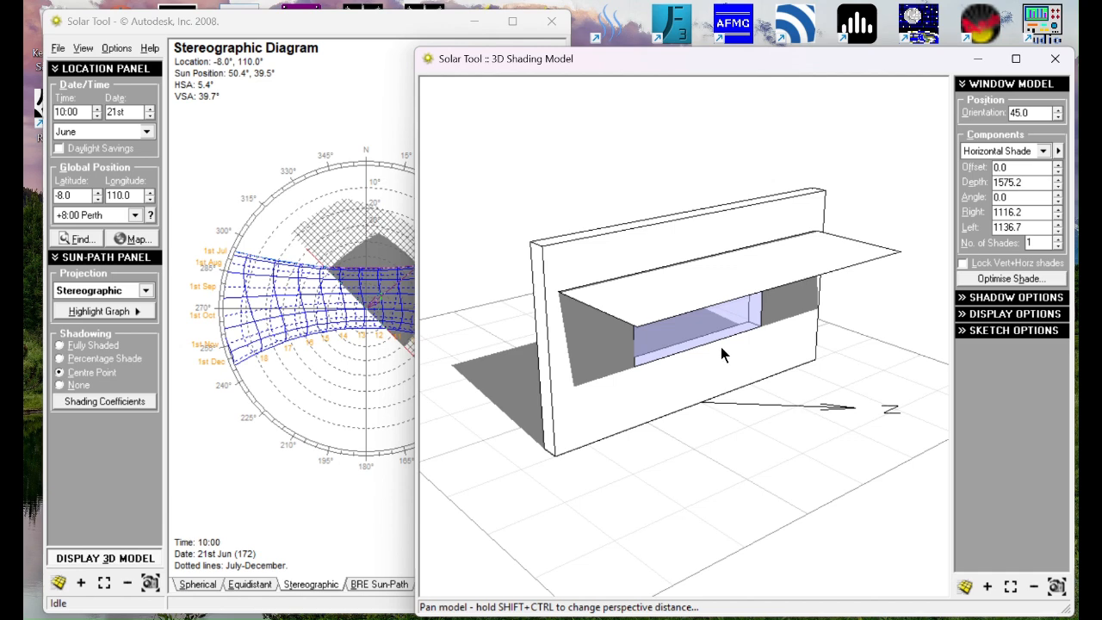
double_click(1030, 182)
double_click(1034, 212)
drag(808, 356, 775, 351)
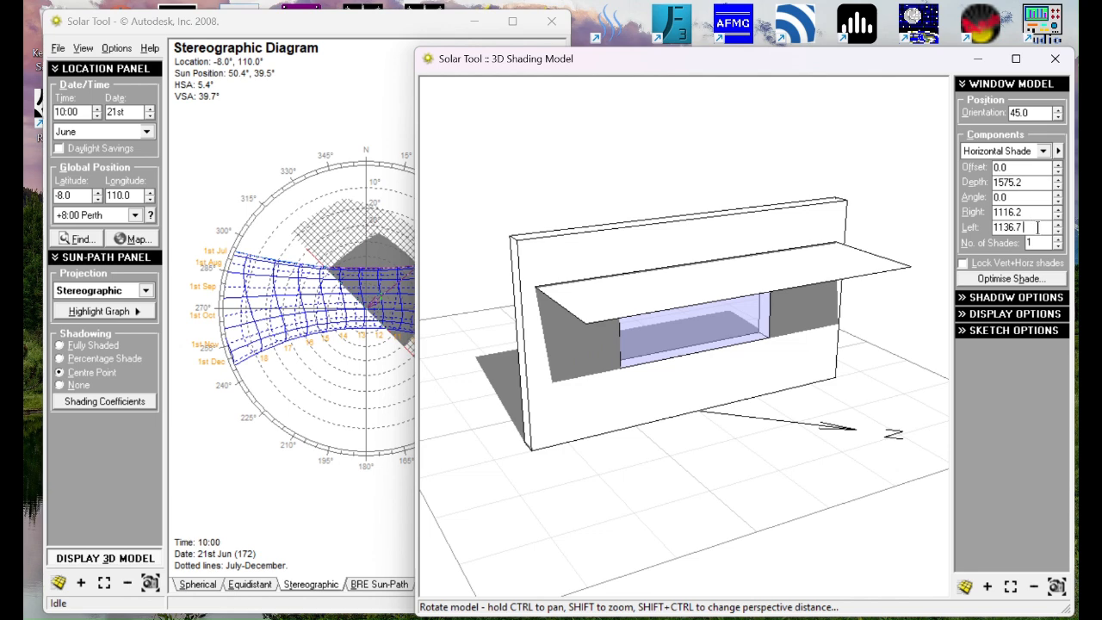
Step: Try a left extension of 0 on the horizontal shade and examine the shadow on the window from below
double_click(1038, 227)
key(Return)
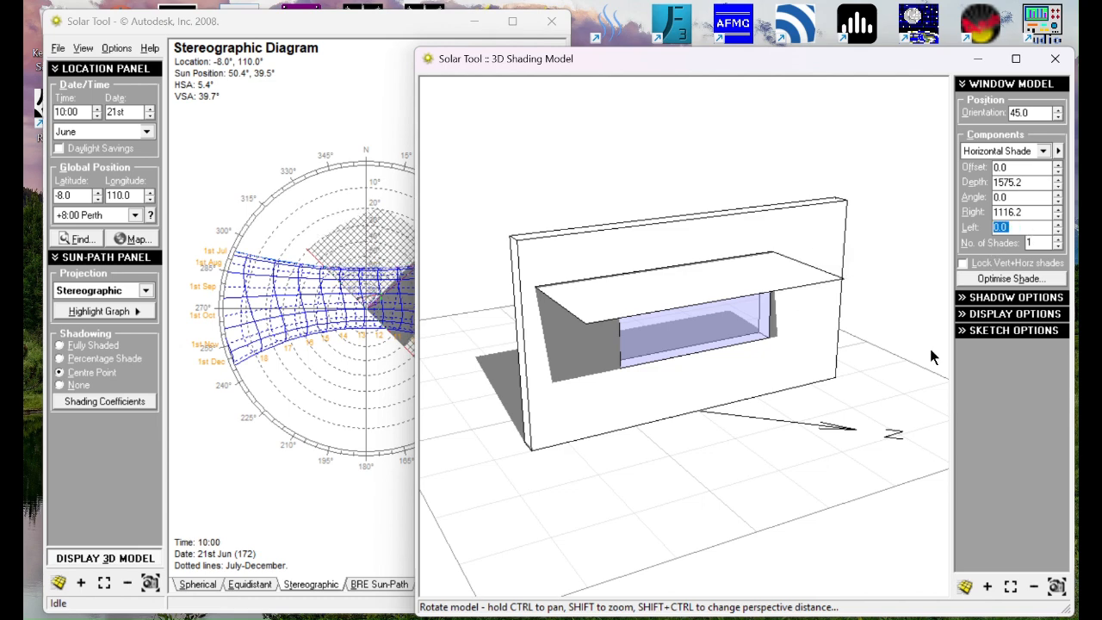
drag(797, 343, 747, 267)
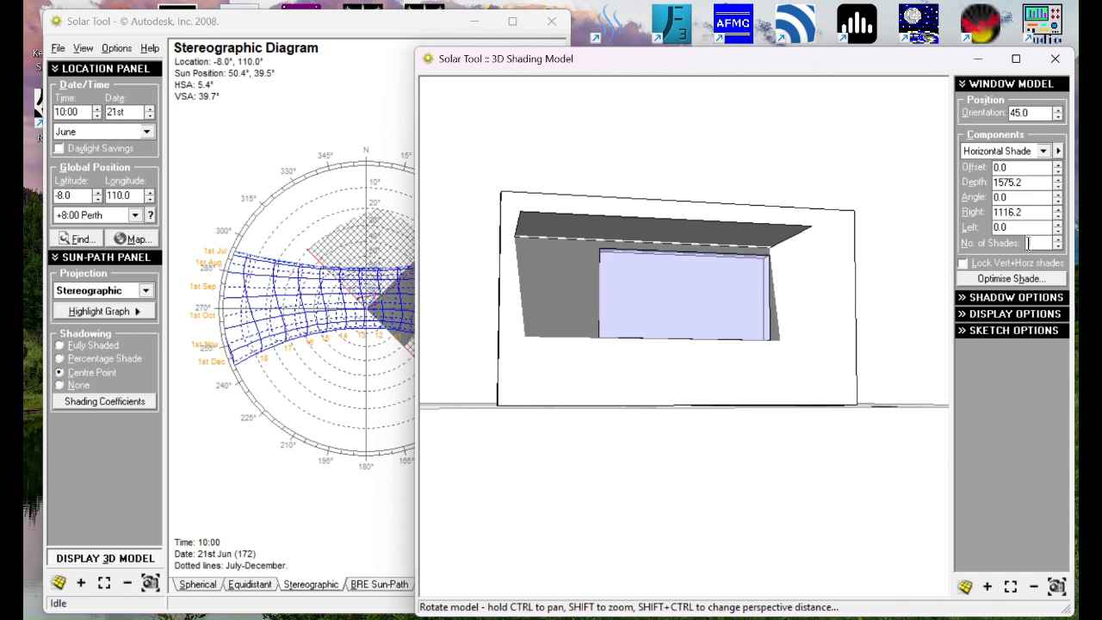
Step: Optimise the single horizontal shade again for 10:00 to 15:00 and examine its shadow from below
click(1019, 284)
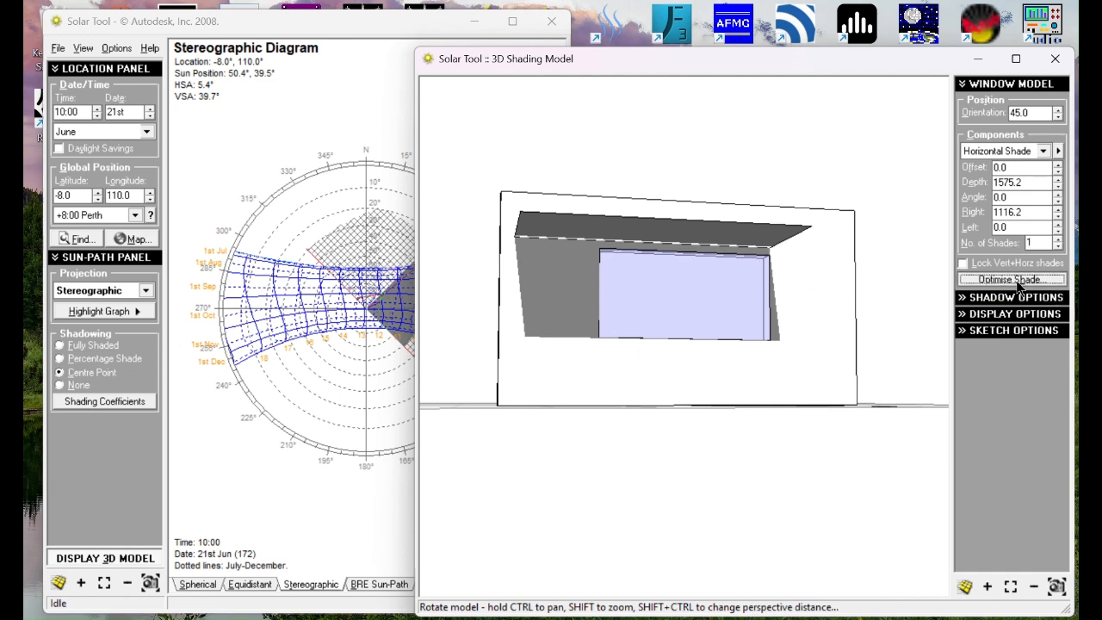
click(549, 369)
click(597, 394)
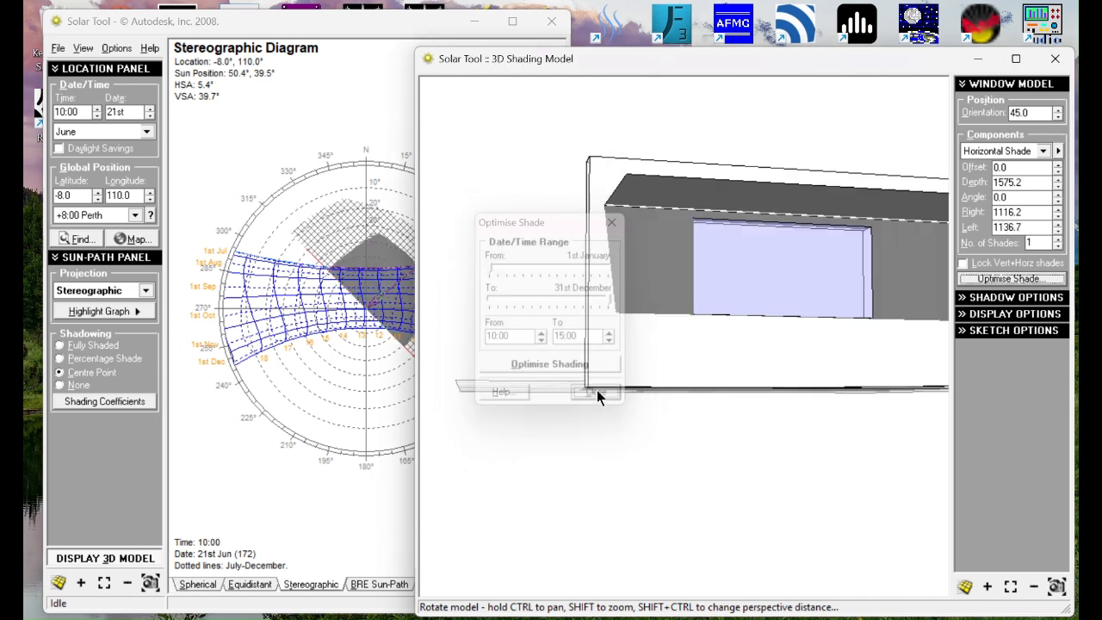
mouse_move(524, 273)
mouse_down()
mouse_move(733, 315)
mouse_move(655, 295)
mouse_move(678, 332)
mouse_move(798, 332)
mouse_move(799, 308)
mouse_move(691, 298)
mouse_move(705, 315)
mouse_move(753, 313)
mouse_move(762, 326)
mouse_up()
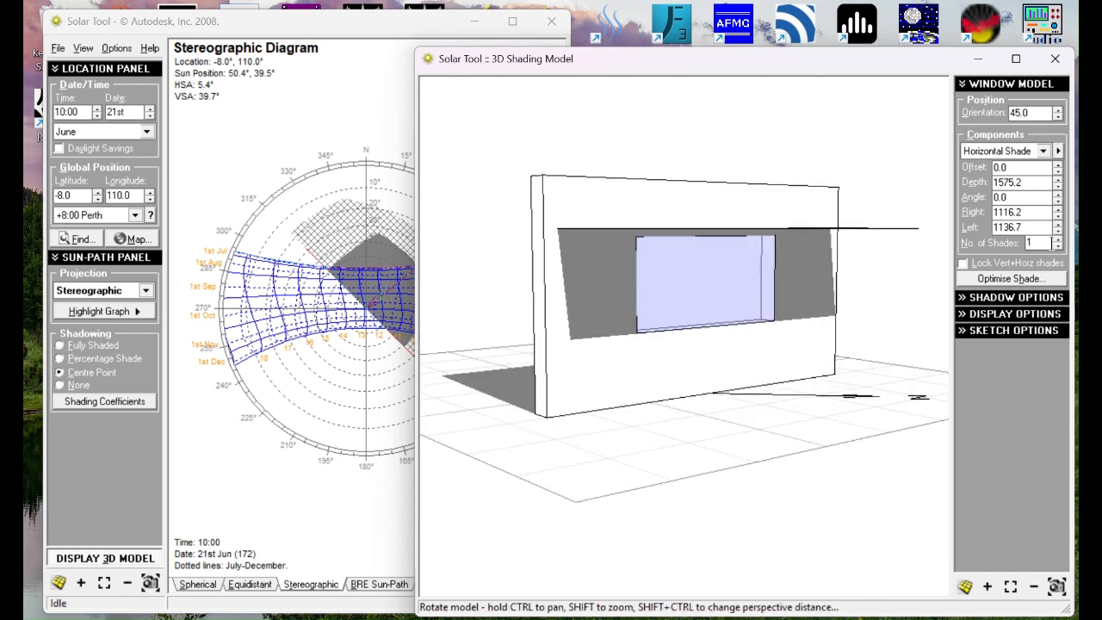
drag(875, 309, 873, 281)
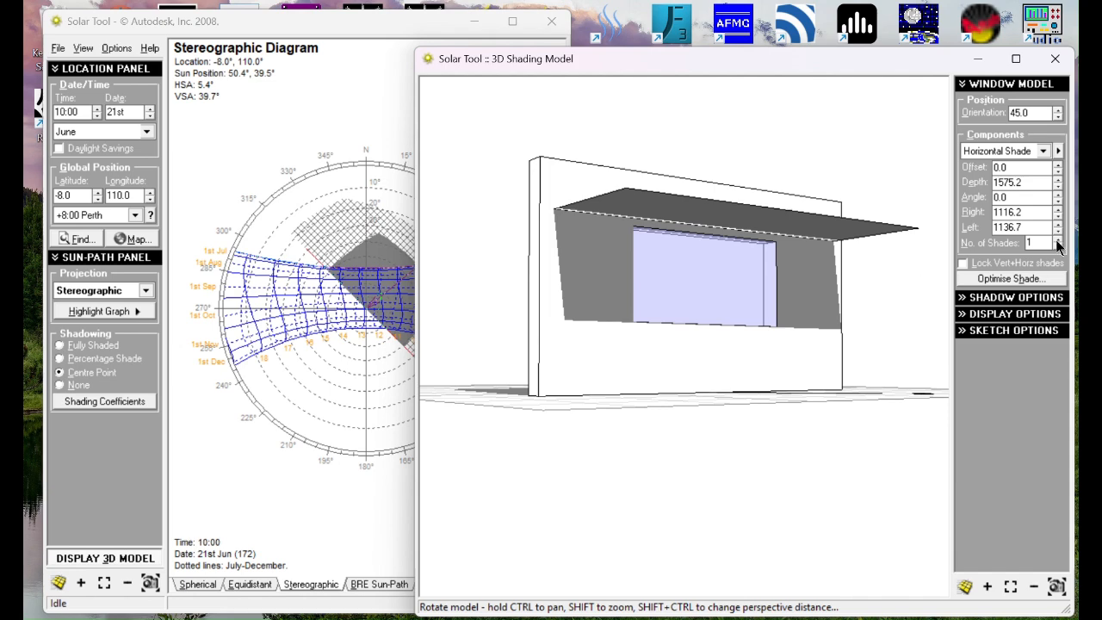
Step: Set the number of horizontal shades to 2 and examine their shadow and depth
click(1058, 242)
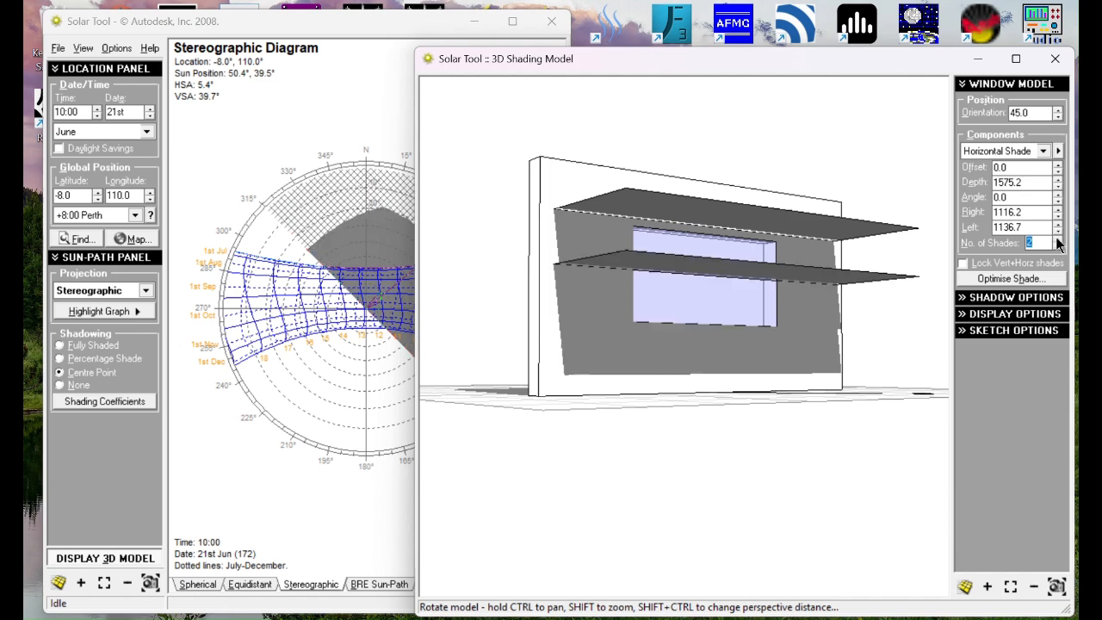
mouse_move(688, 336)
mouse_down()
mouse_move(676, 358)
mouse_move(694, 367)
mouse_move(787, 371)
mouse_move(717, 410)
mouse_move(745, 375)
mouse_move(758, 333)
mouse_move(924, 364)
mouse_up()
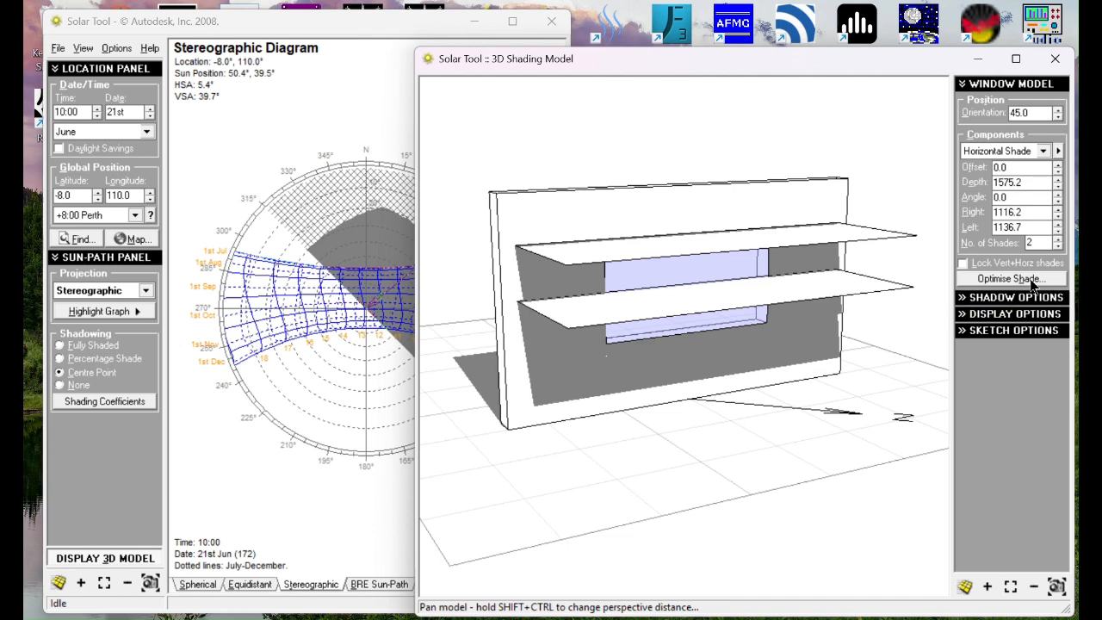
double_click(1022, 183)
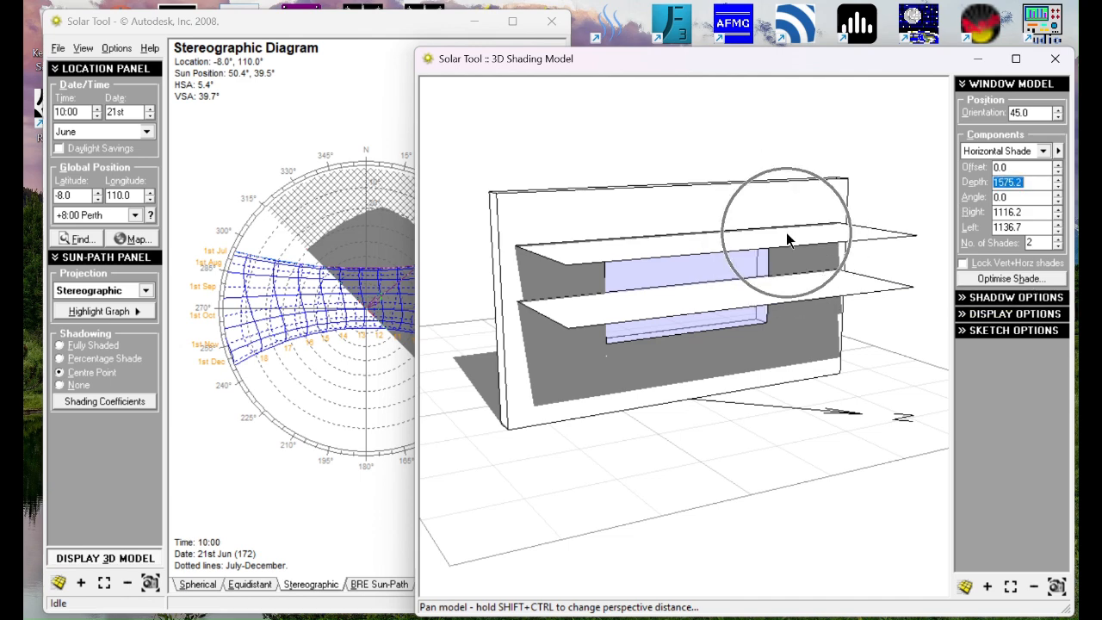
Step: Optimise the two horizontal shades for 10:00 to 15:00 over the whole year and examine their depth, right and left extensions
click(1026, 281)
click(555, 370)
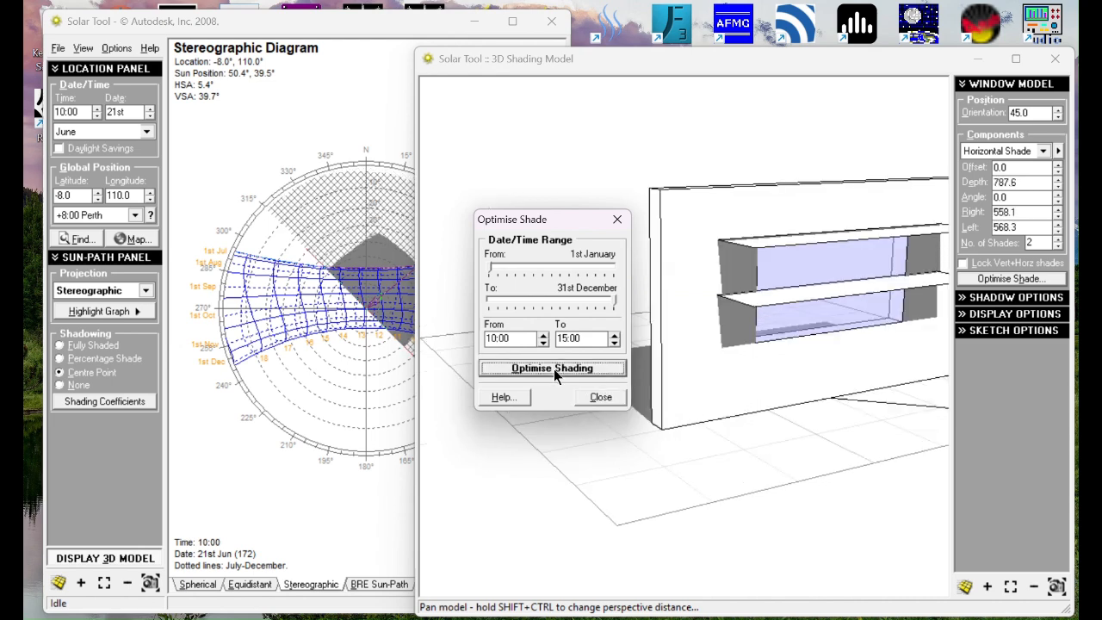
click(593, 397)
drag(824, 344, 913, 263)
scroll(757, 284, up, 3)
double_click(1015, 184)
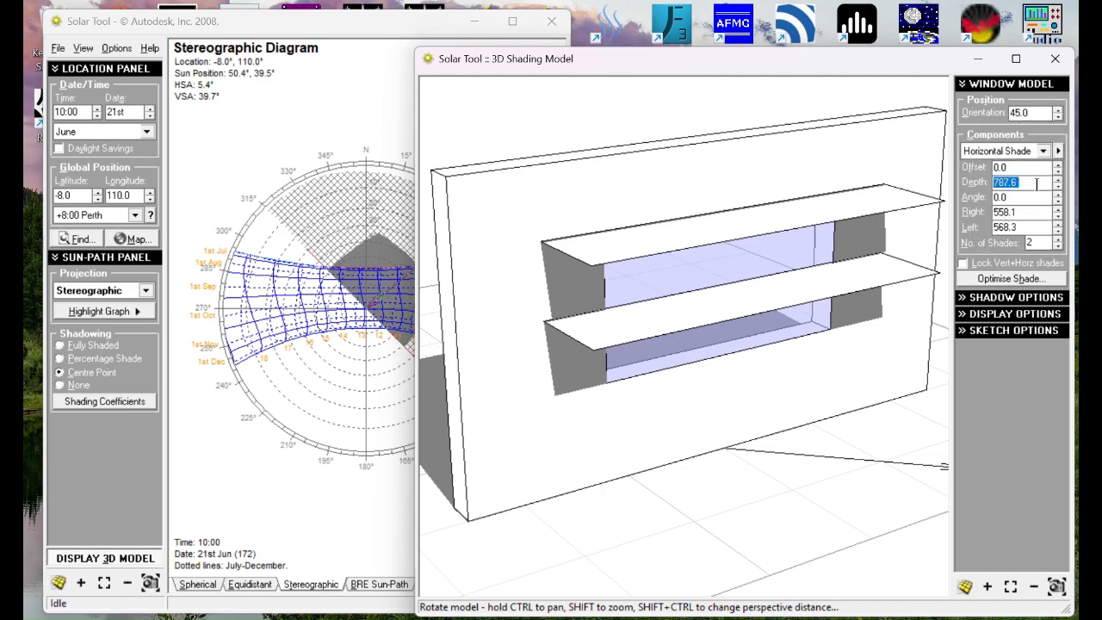
double_click(1027, 215)
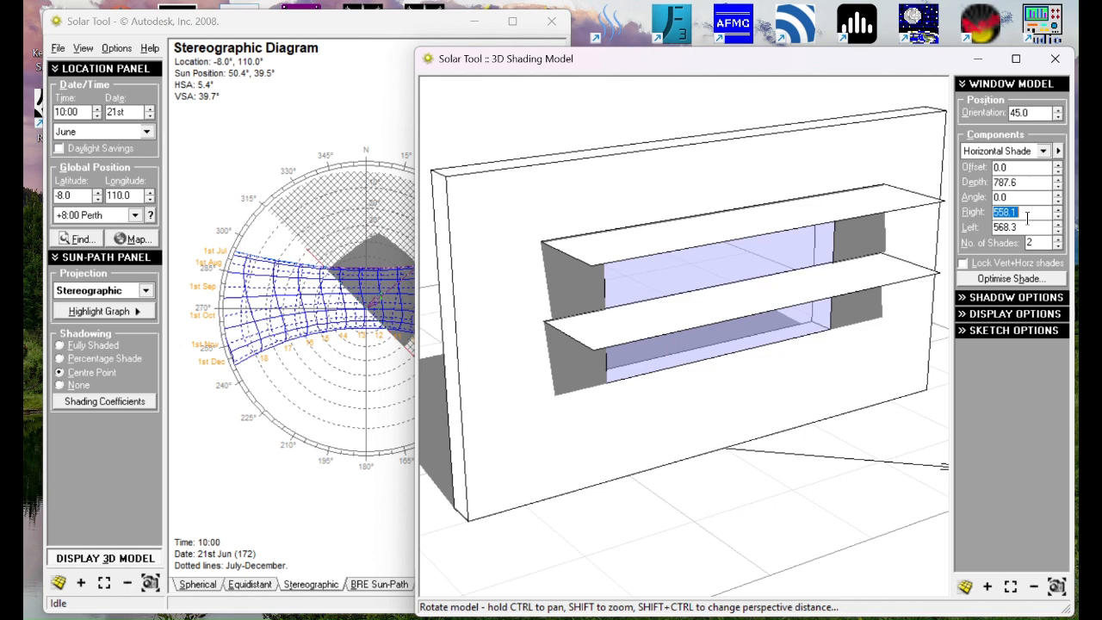
click(1020, 212)
double_click(1019, 211)
double_click(1022, 229)
mouse_move(734, 419)
mouse_down()
mouse_move(765, 386)
mouse_move(750, 347)
mouse_move(728, 335)
mouse_move(745, 373)
mouse_move(767, 327)
mouse_move(753, 350)
mouse_move(785, 381)
mouse_move(728, 374)
mouse_move(799, 337)
mouse_move(735, 356)
mouse_up()
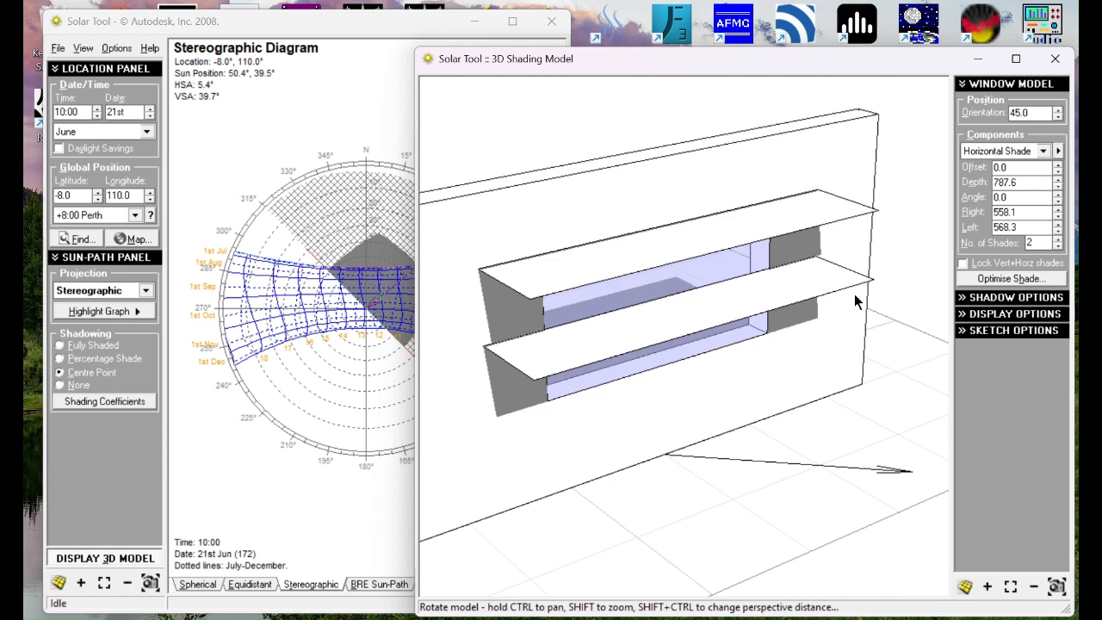
Step: Set the number of horizontal shades to 3, optimise them for 10:00 to 15:00 over the whole year and examine the model
click(1057, 241)
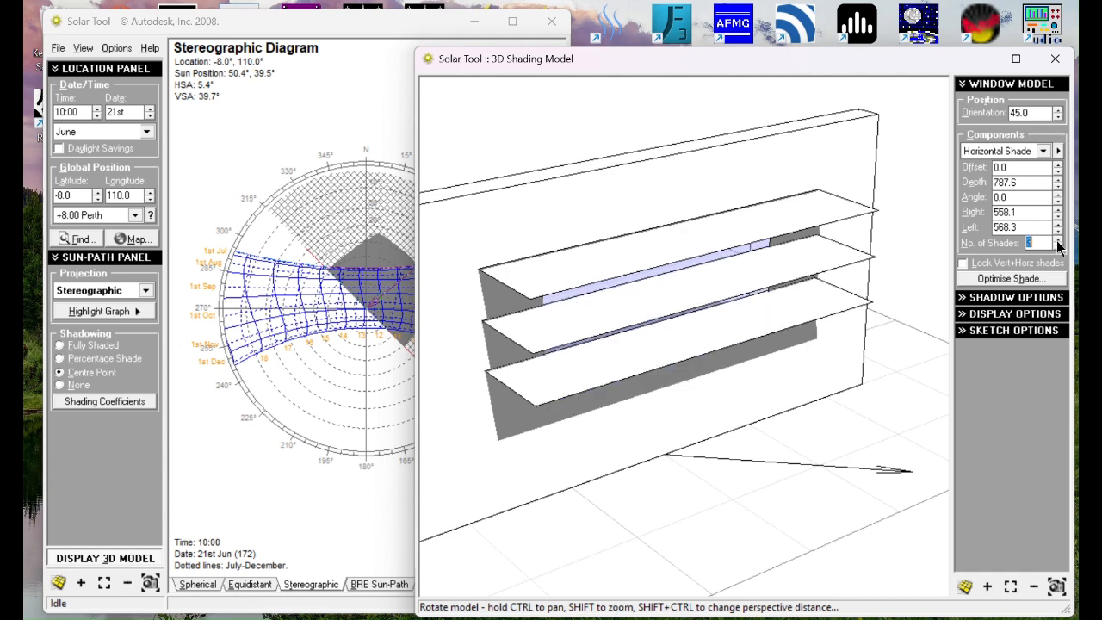
click(1009, 279)
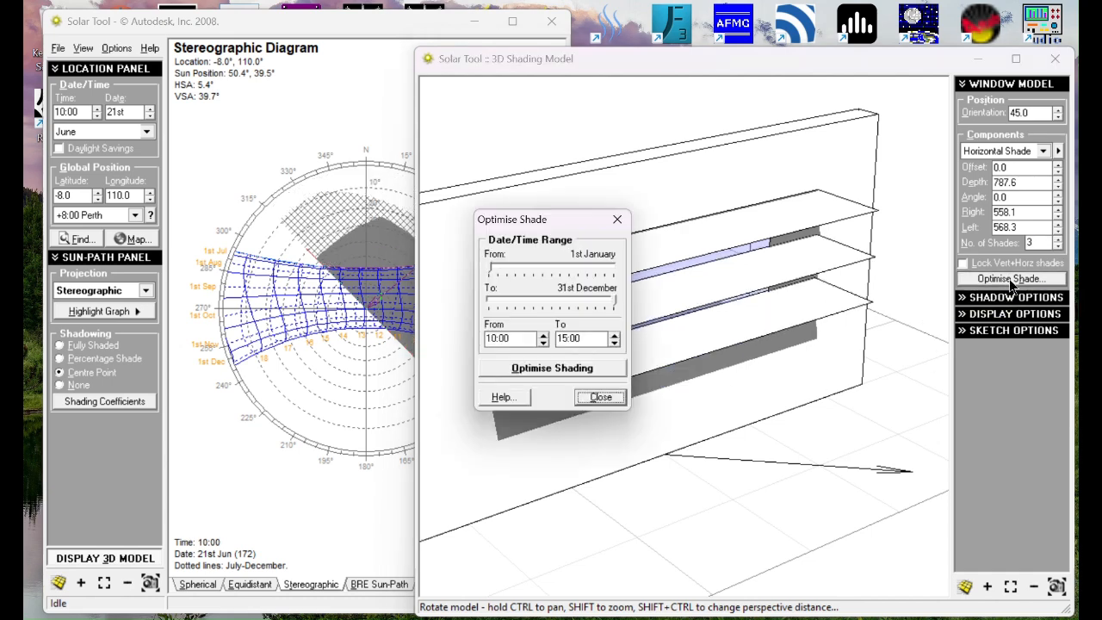
click(582, 371)
click(600, 397)
mouse_move(672, 392)
mouse_down()
mouse_move(792, 377)
mouse_move(664, 376)
mouse_move(663, 233)
mouse_move(651, 421)
mouse_move(657, 351)
mouse_move(637, 364)
mouse_move(706, 310)
mouse_move(696, 375)
mouse_move(692, 316)
mouse_up()
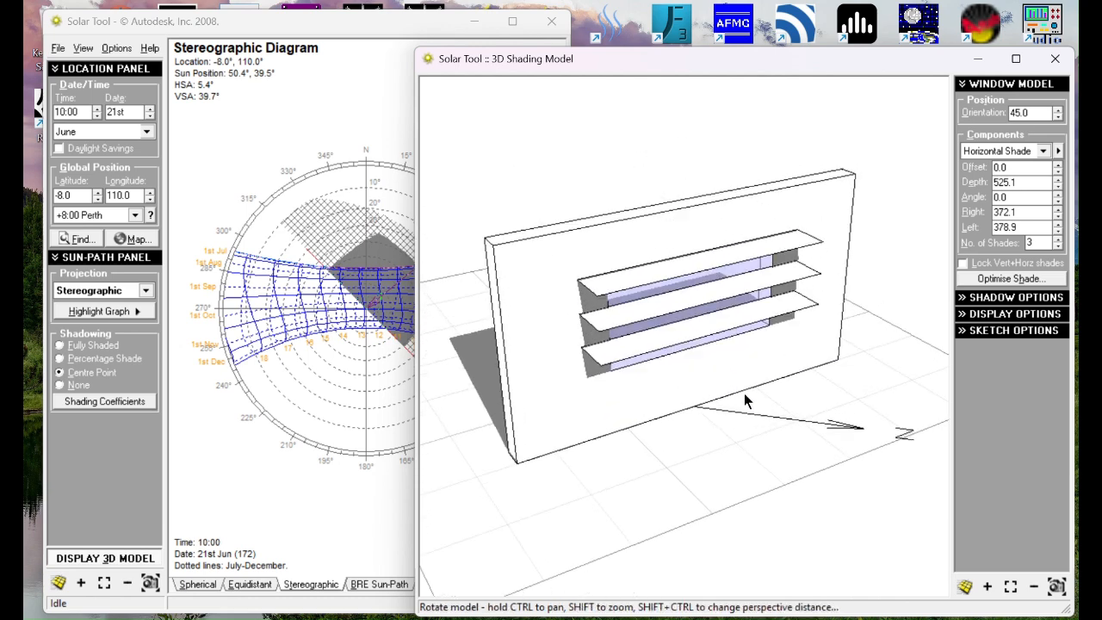